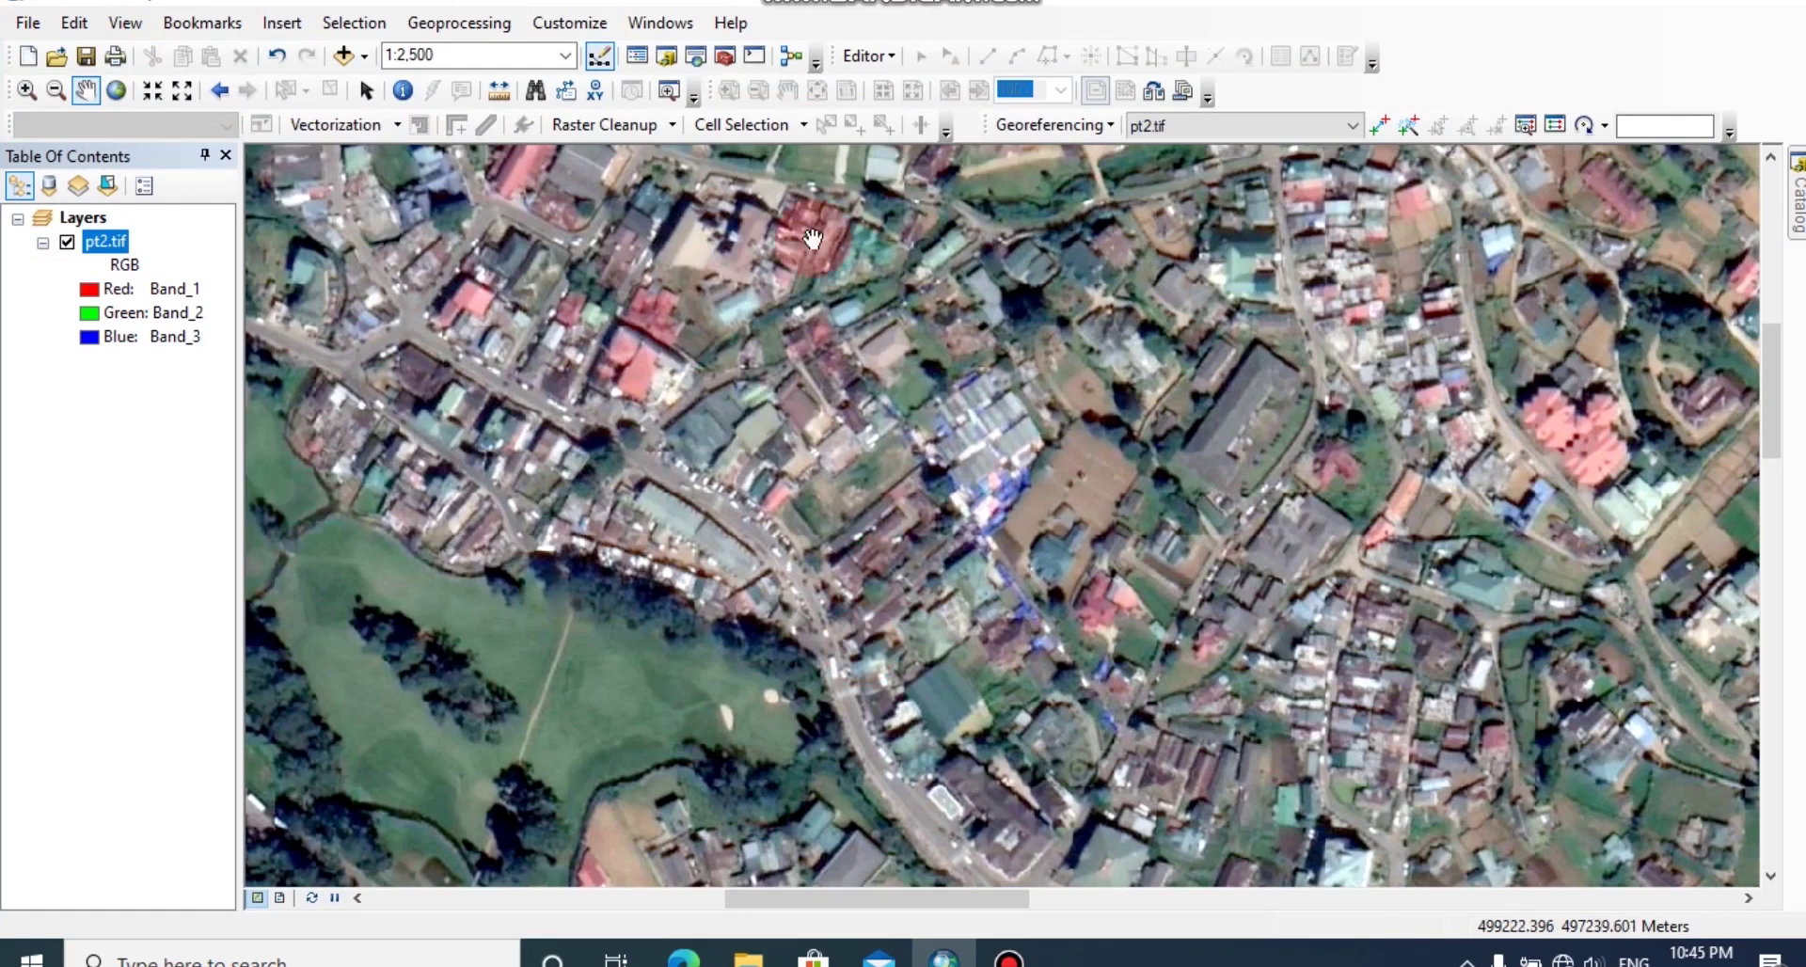
Open the Catalog window beside the pt2.tif satellite image map.
click(664, 58)
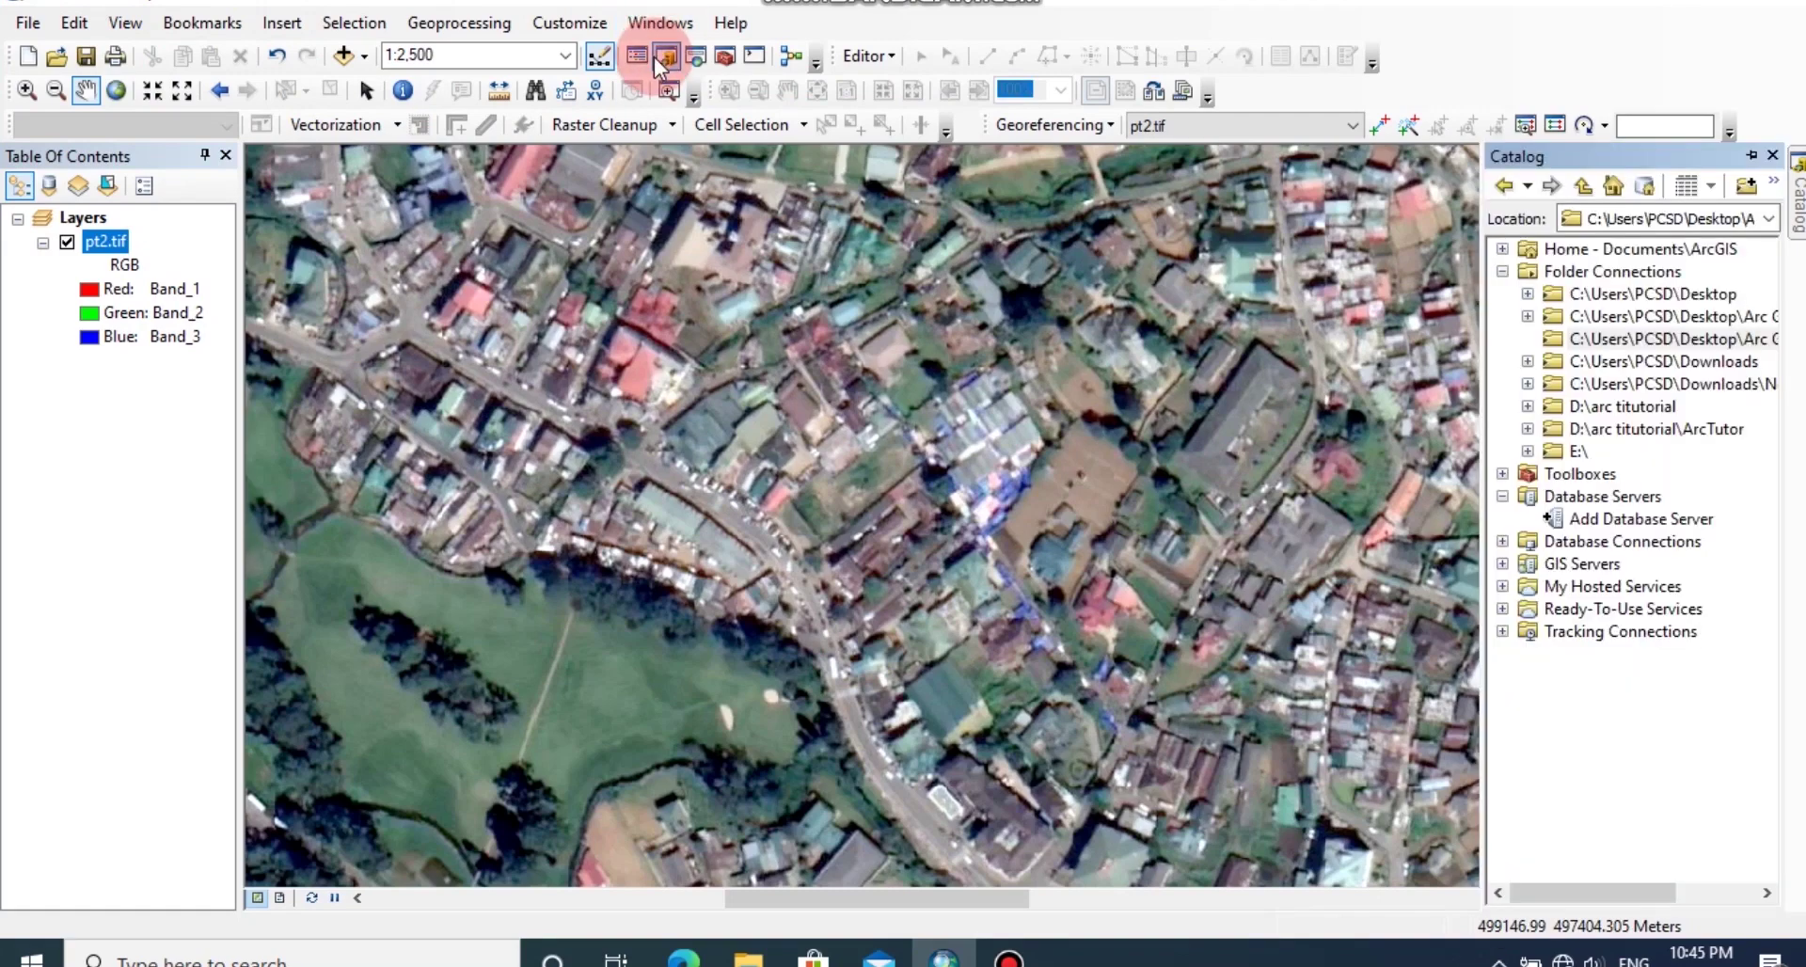
Create New Personal Geodatabase.mdb with its default name in the tutorials' Editing folder.
click(1571, 344)
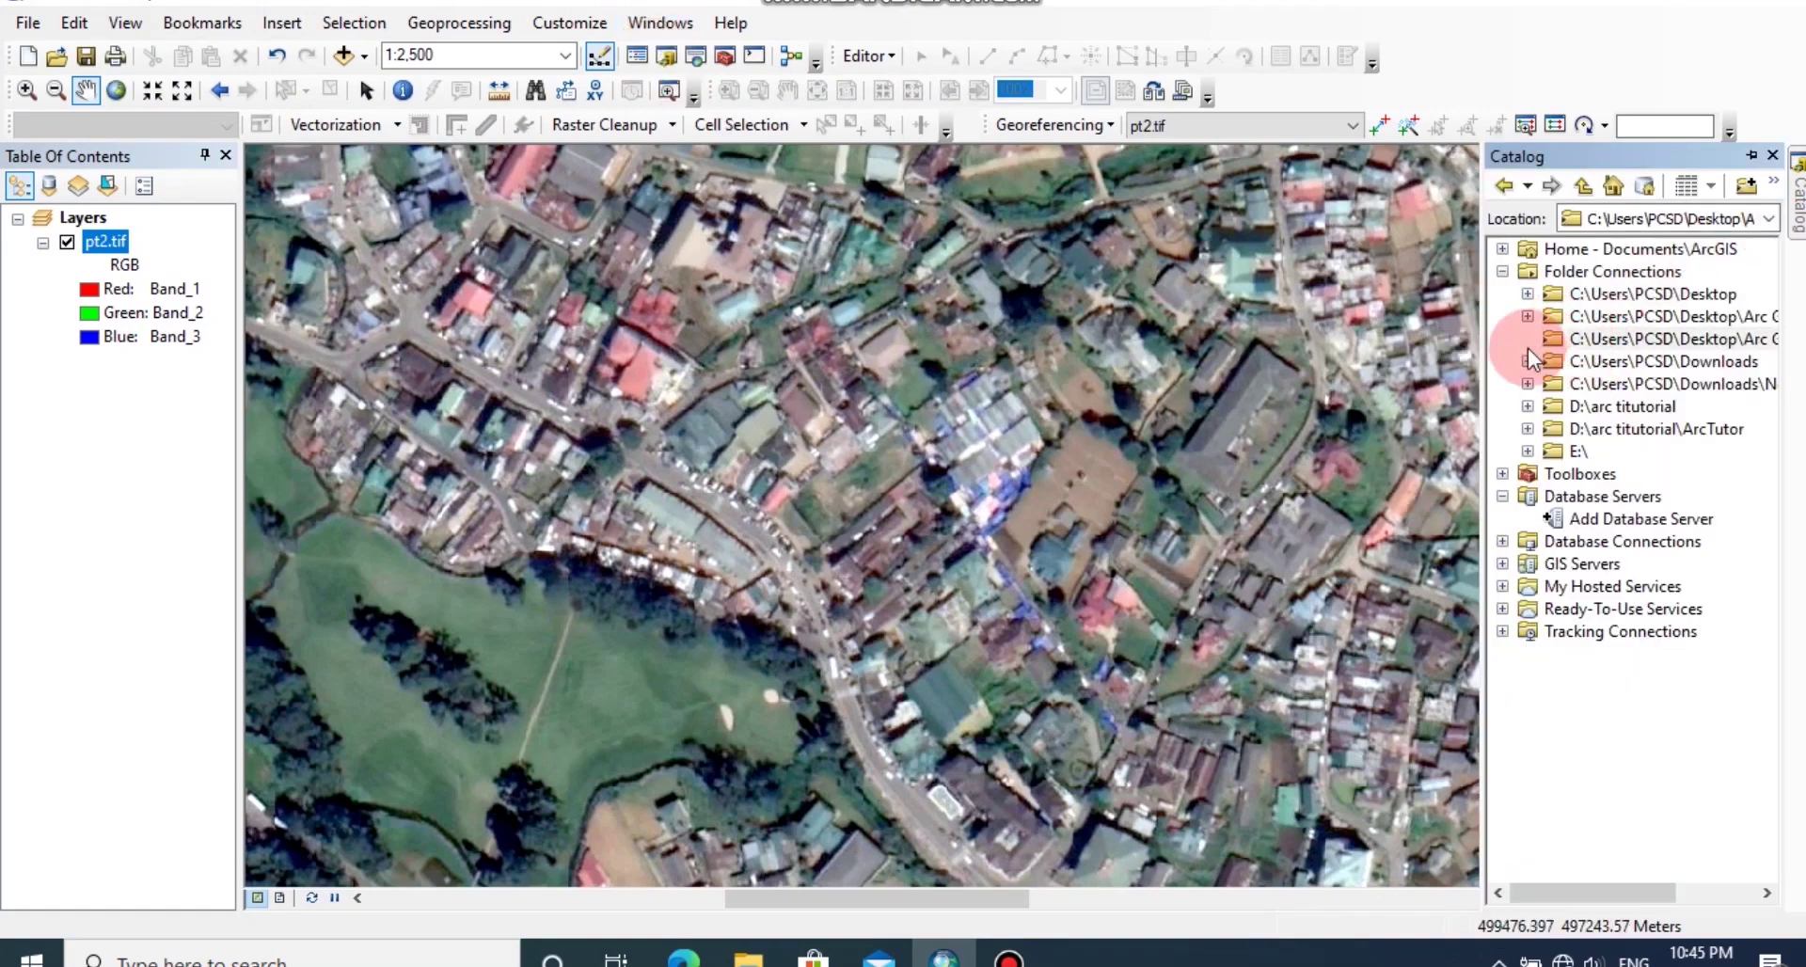
click(1527, 316)
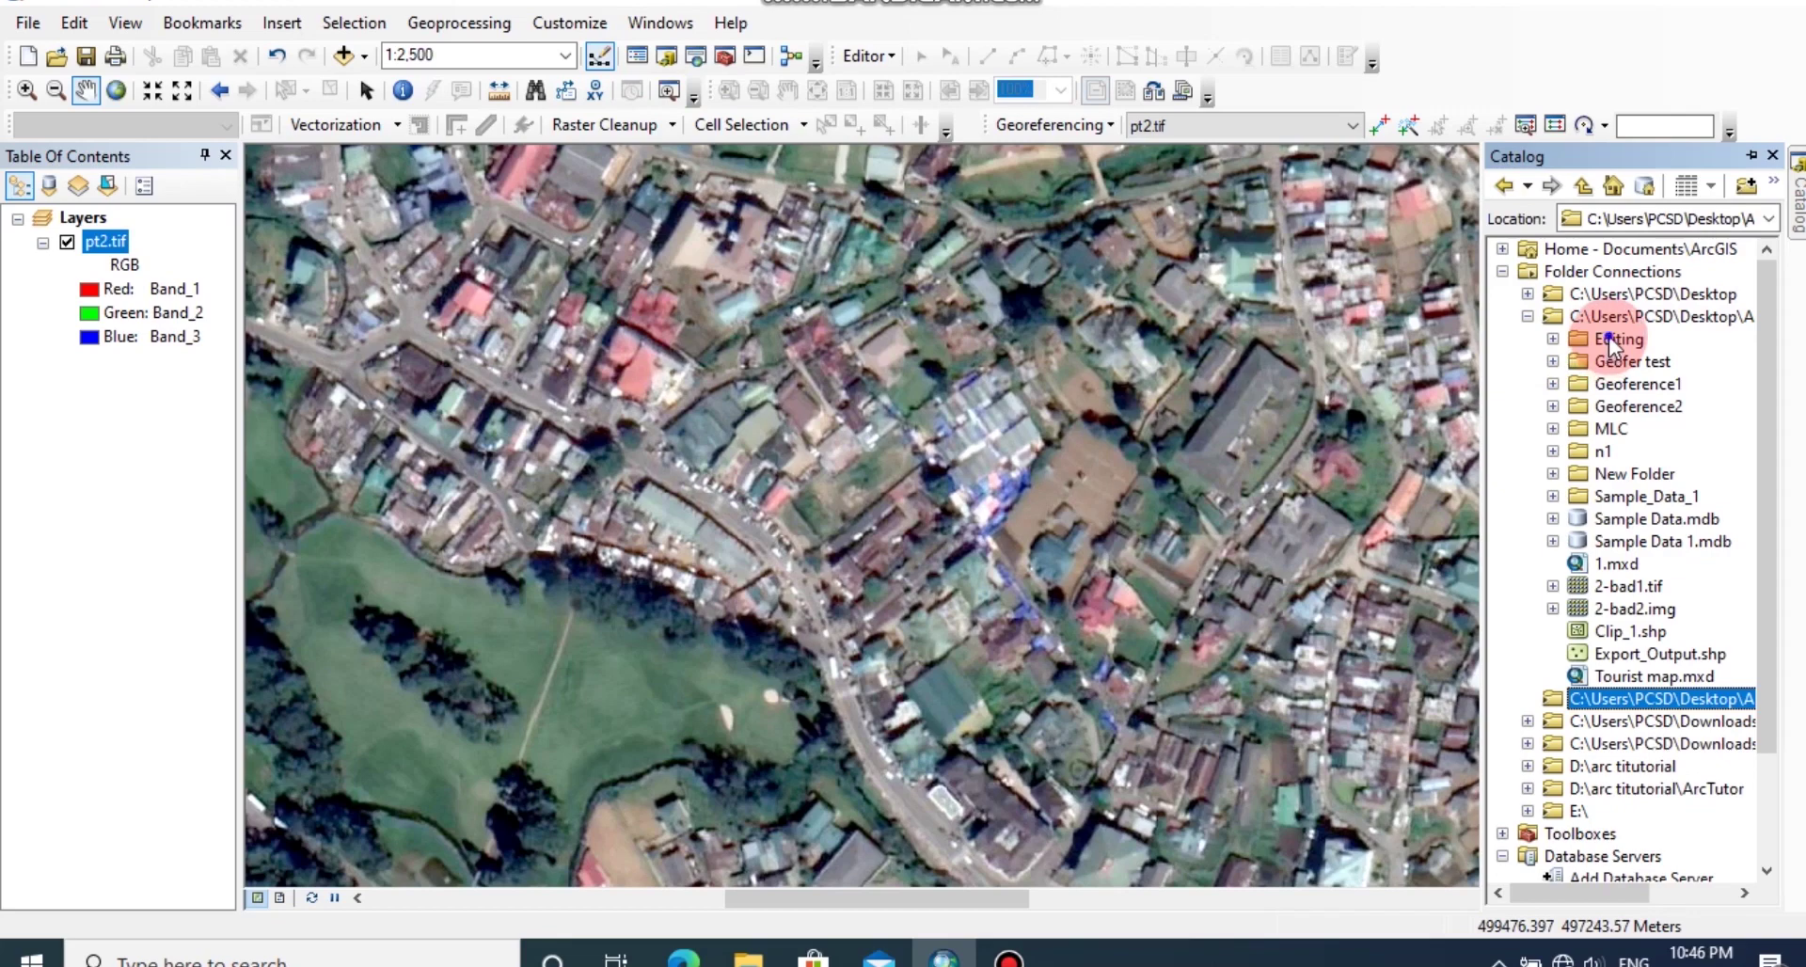
right_click(1608, 335)
mouse_move(1689, 508)
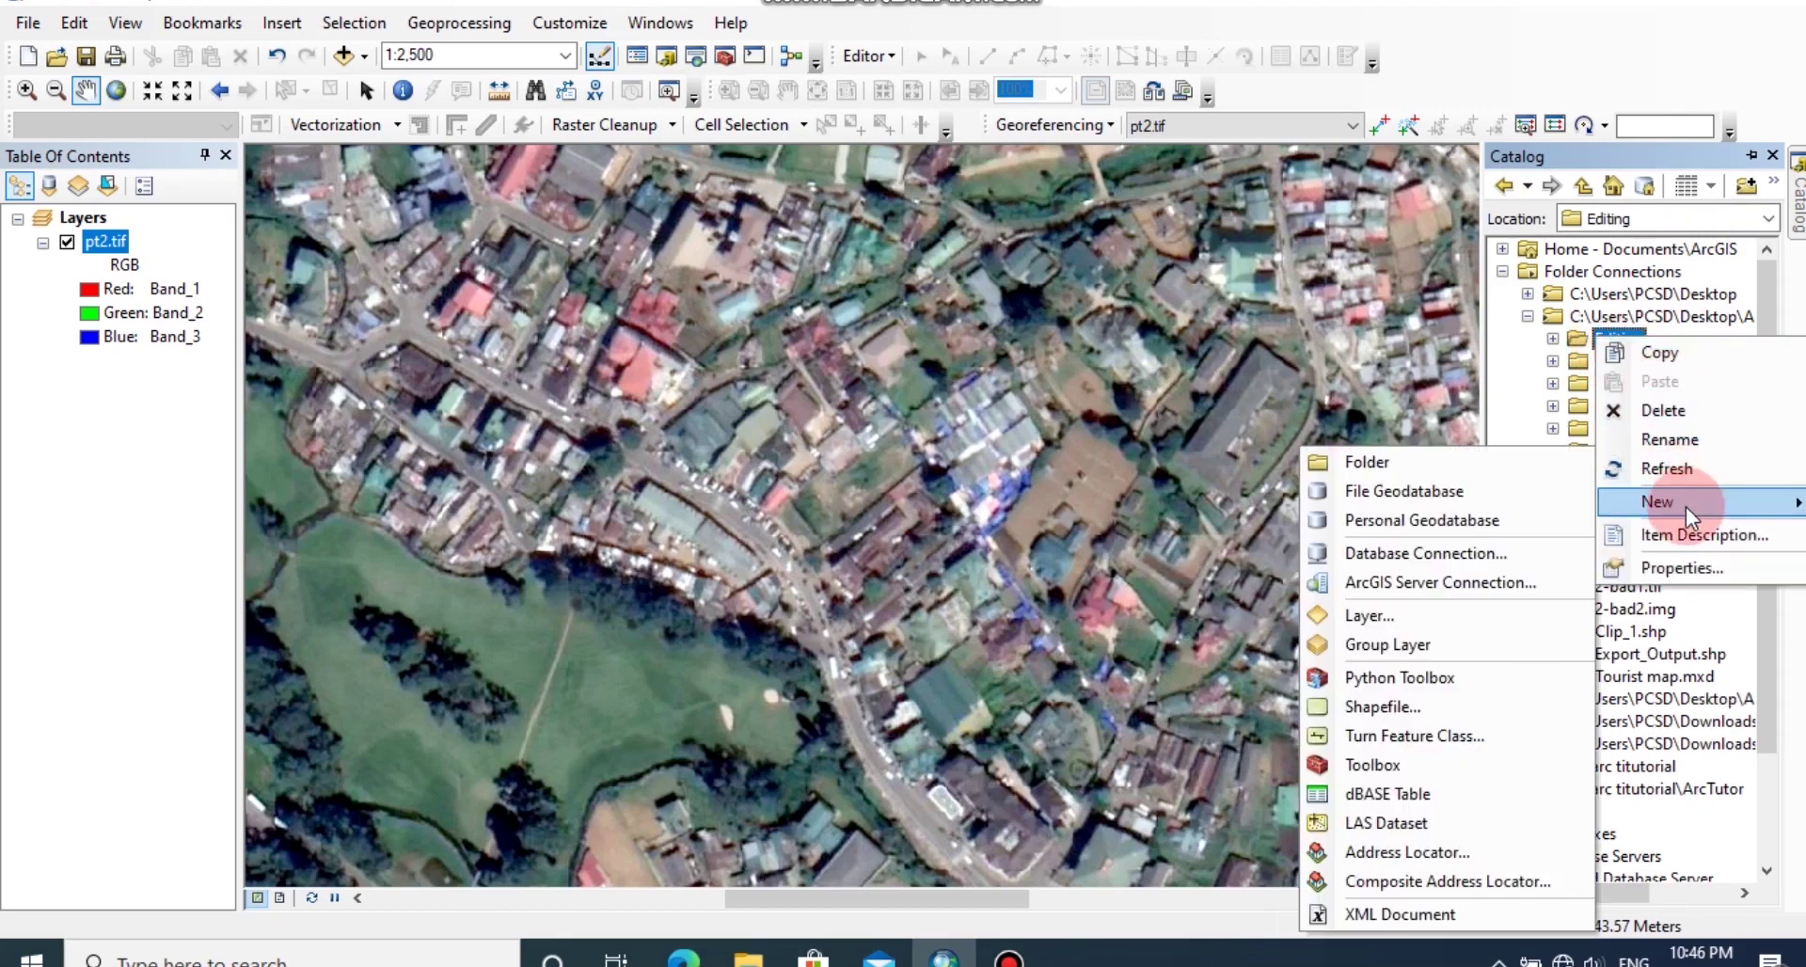
click(1486, 520)
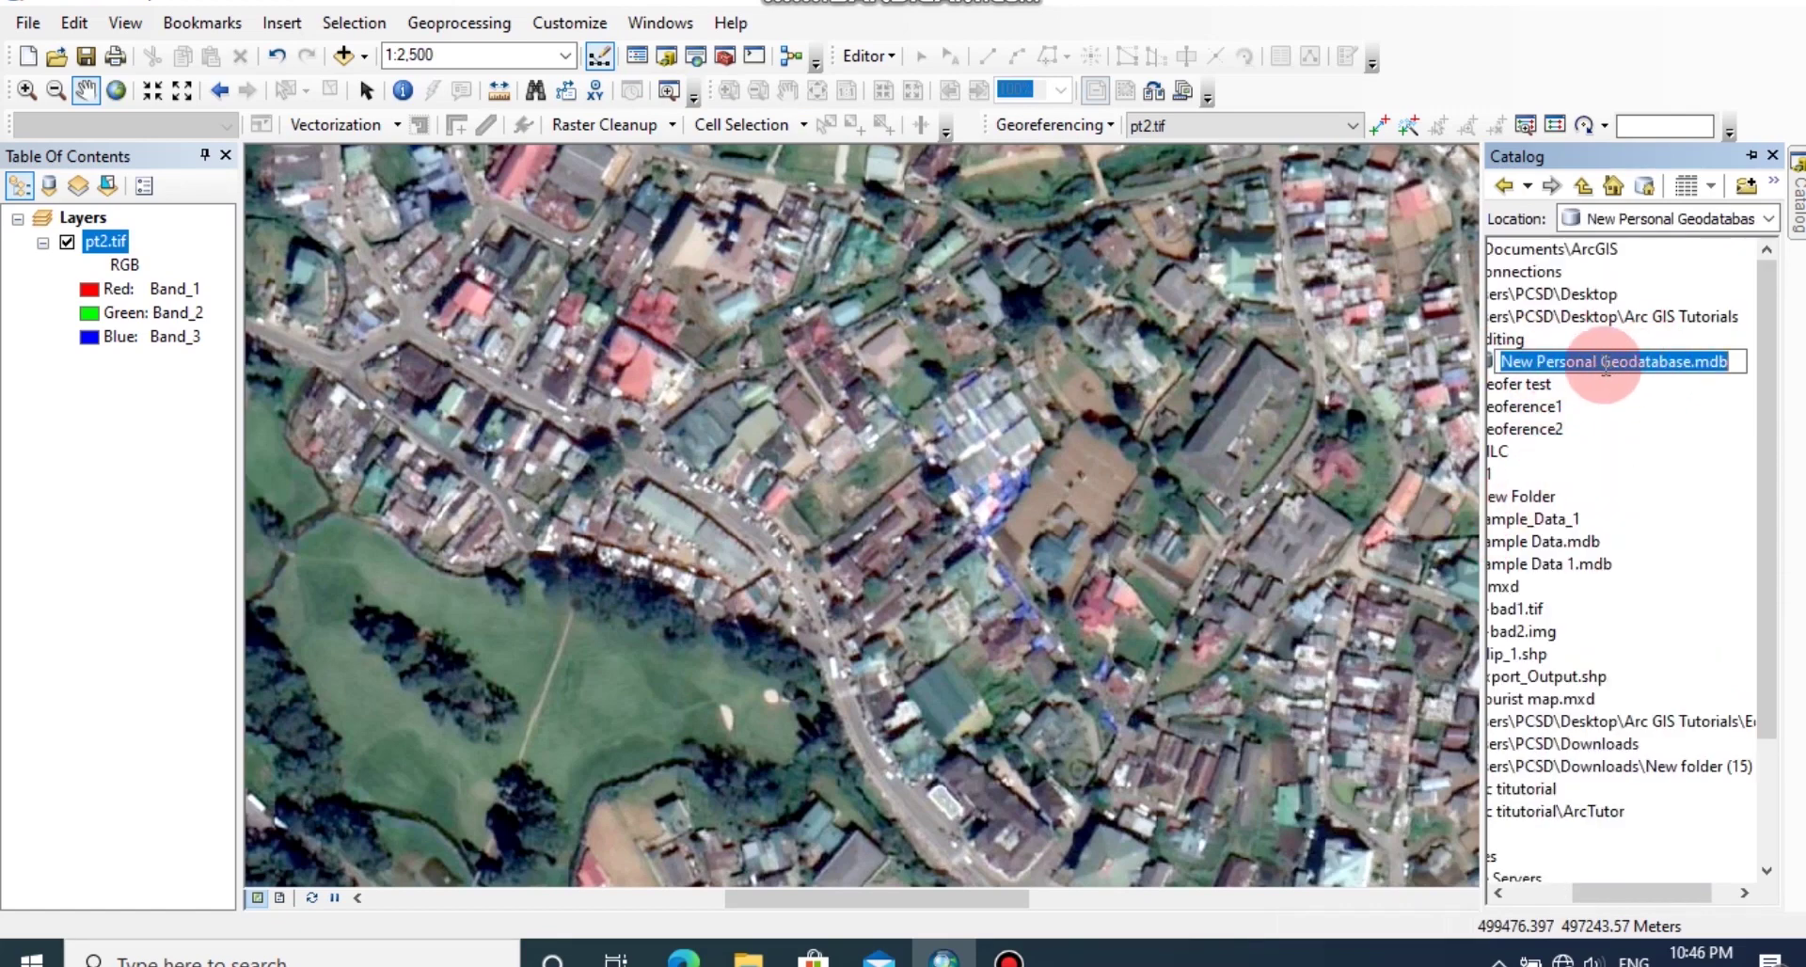
key(Return)
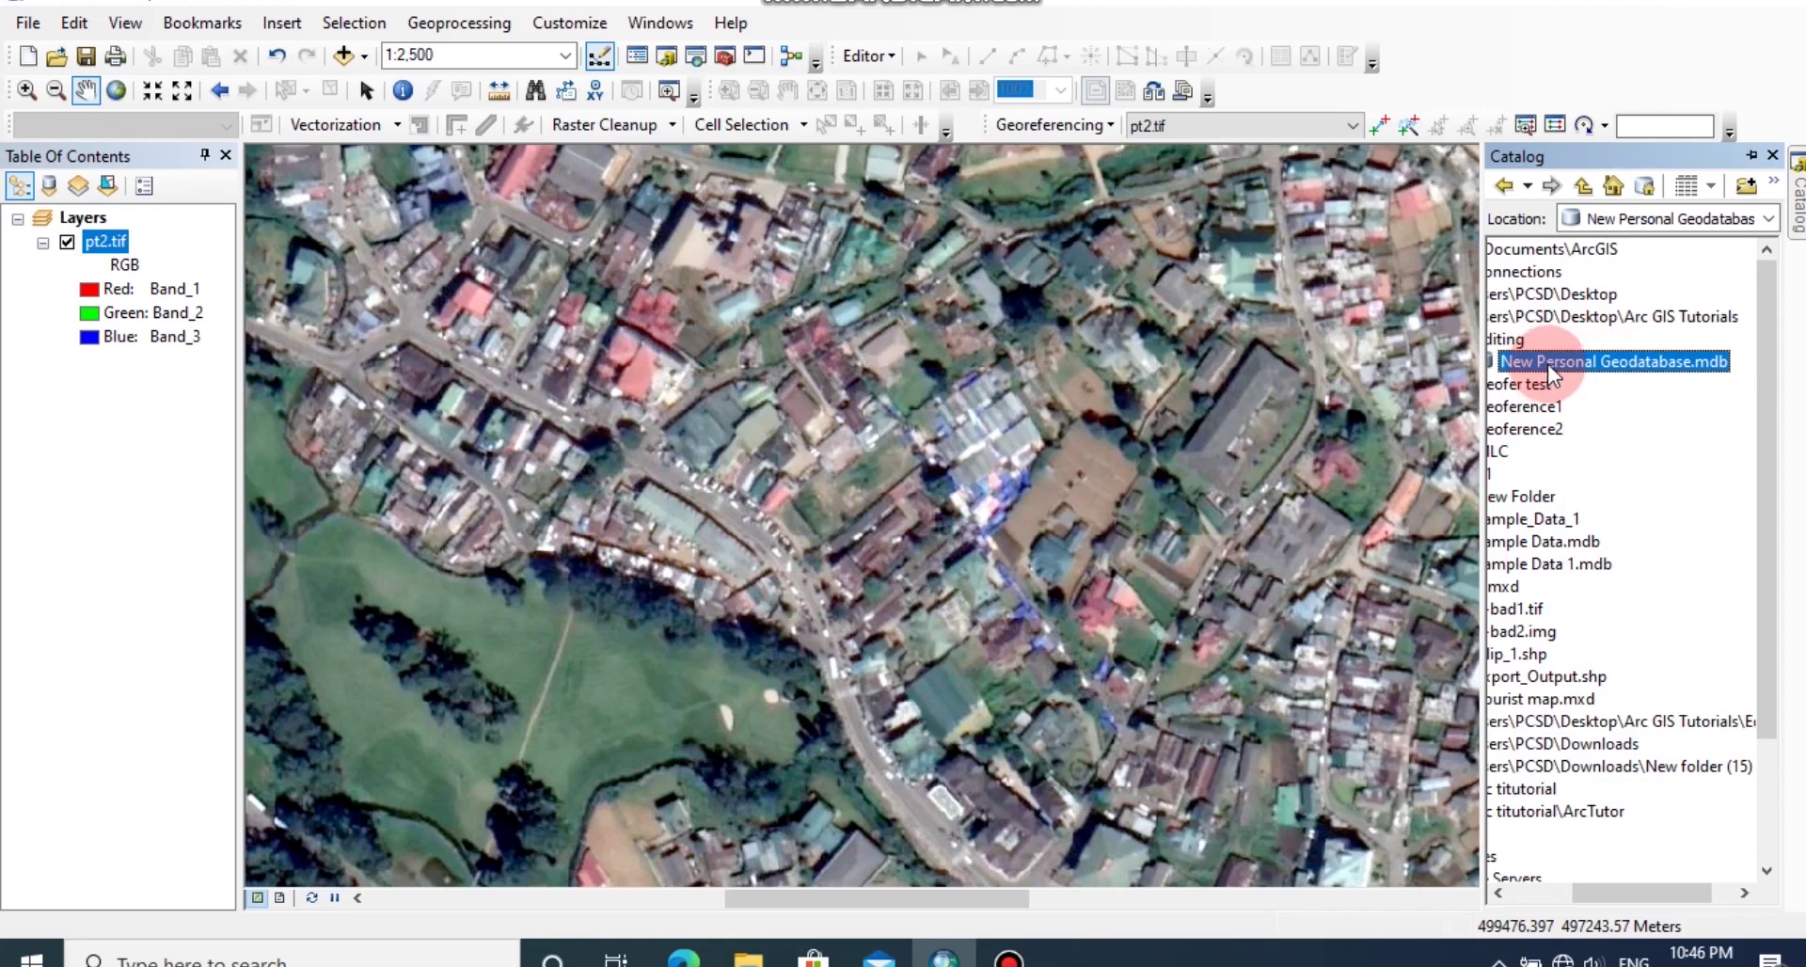
right_click(1566, 363)
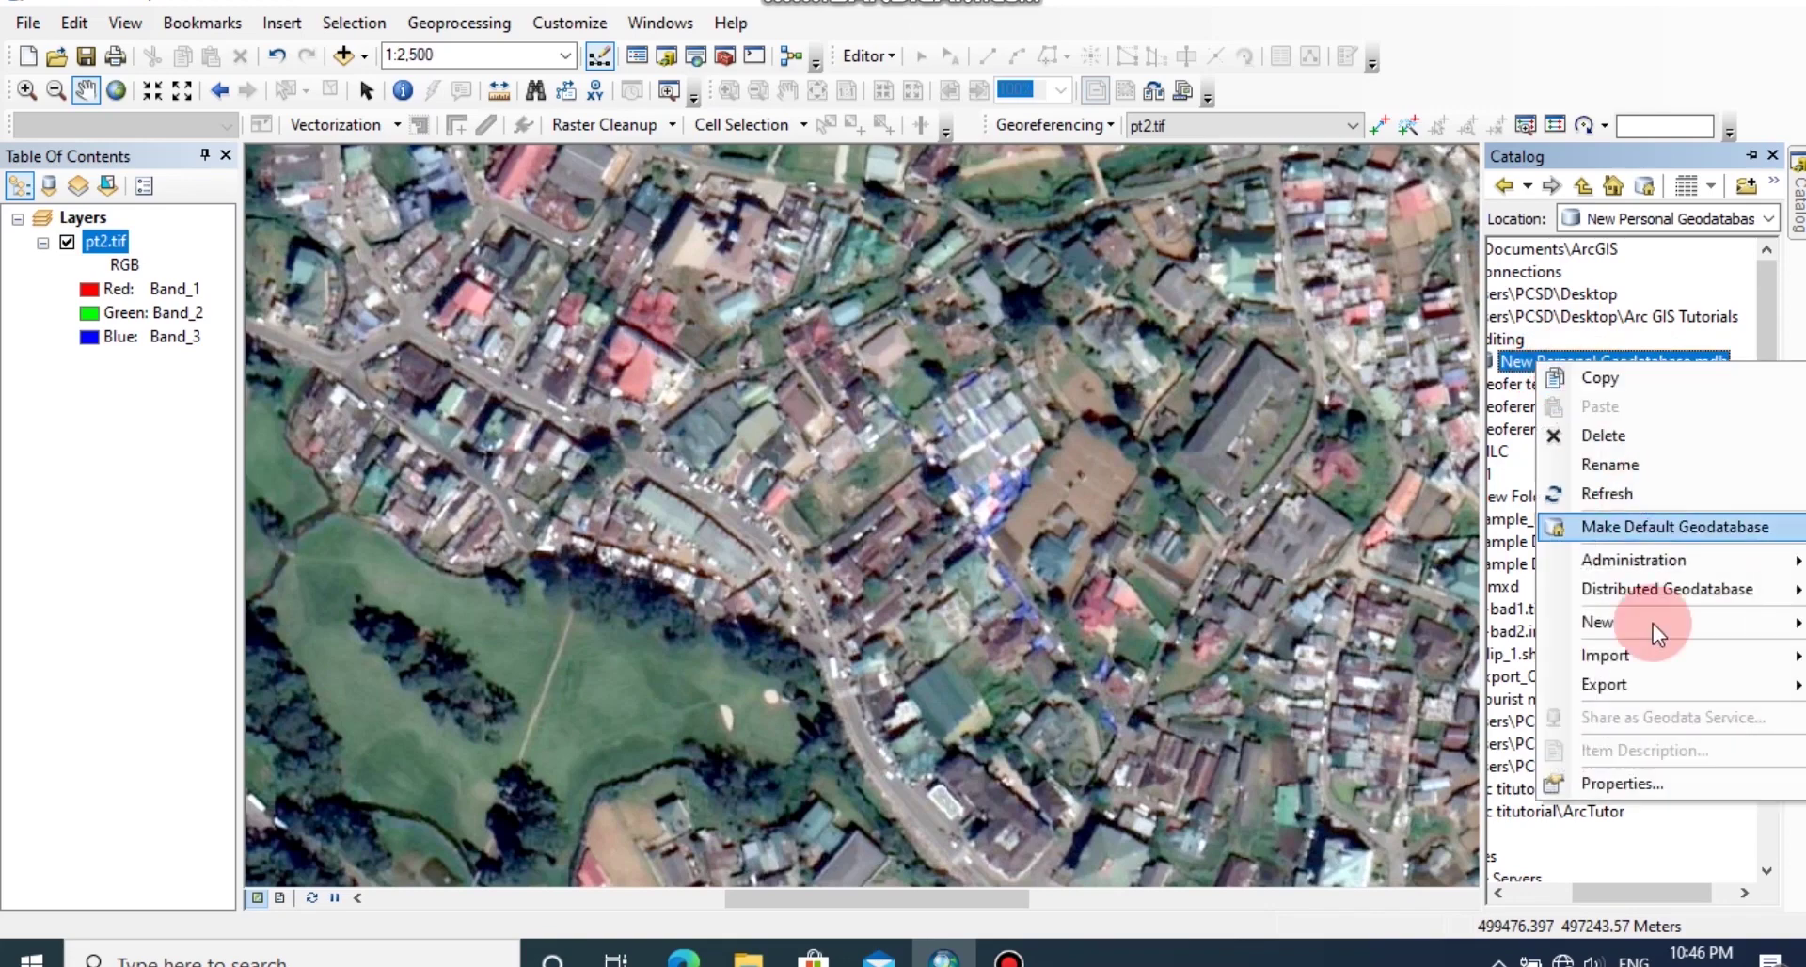
Create a feature dataset named 'dataset' using the SLD99 Sri Lanka Grid 1999 coordinate system.
mouse_move(1654, 629)
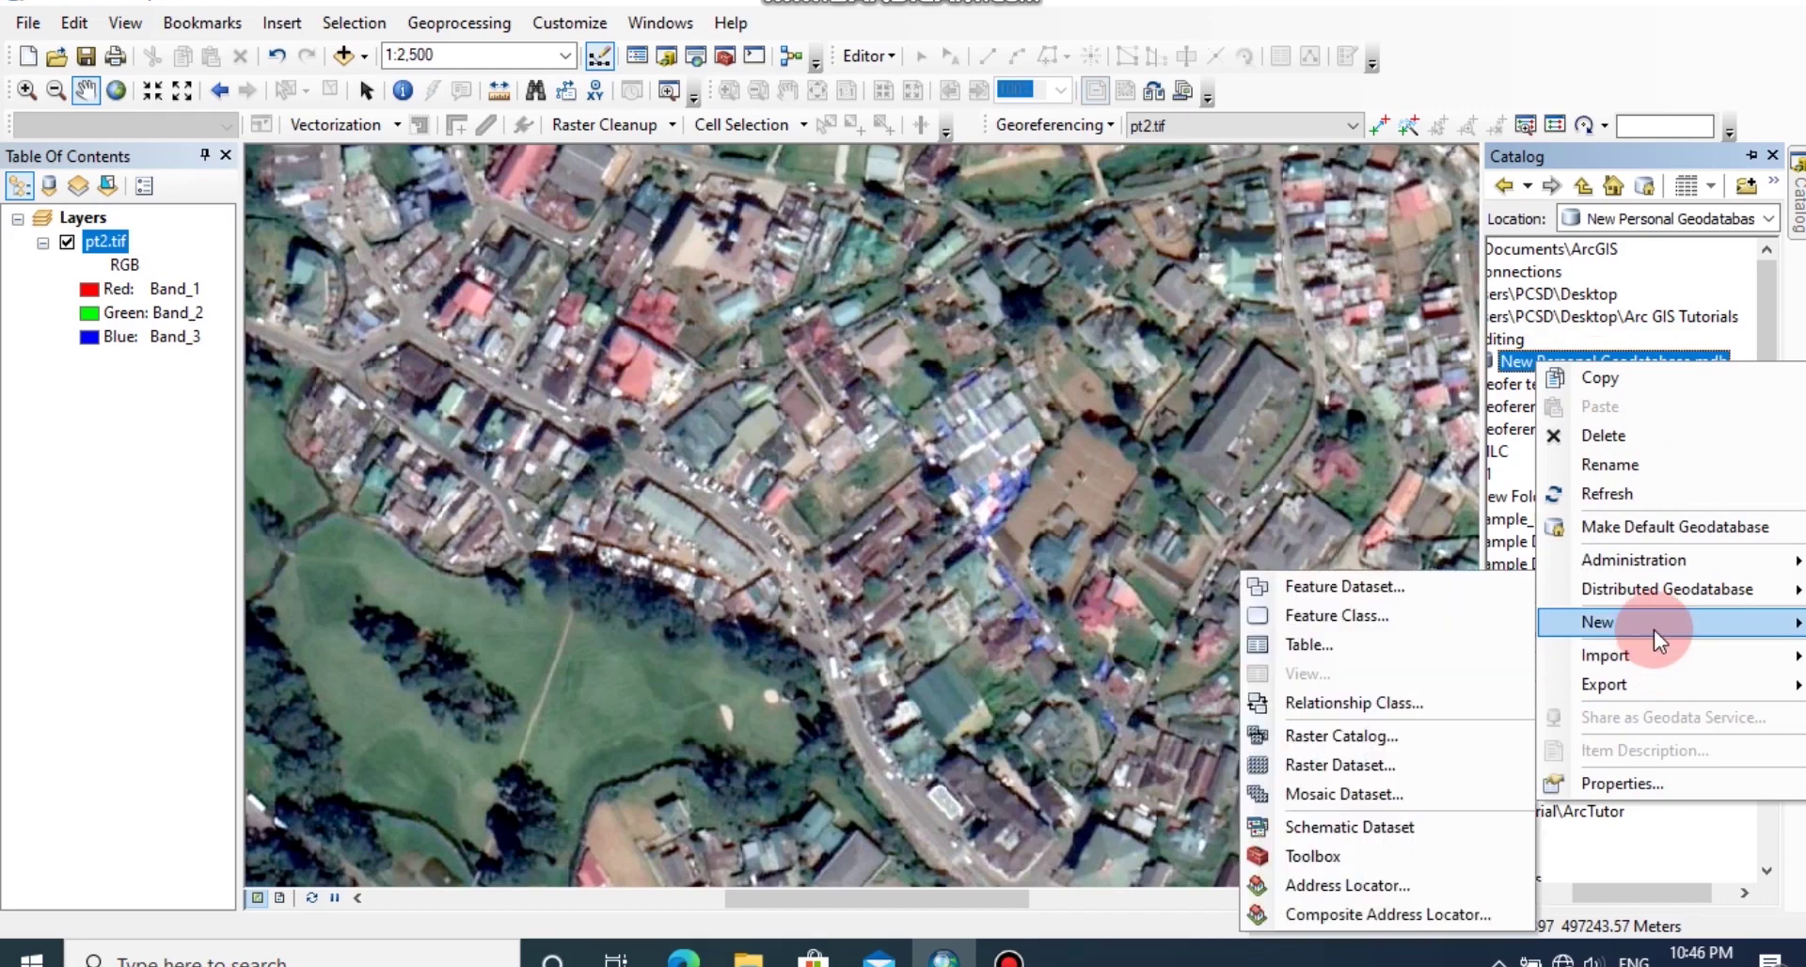
click(1326, 588)
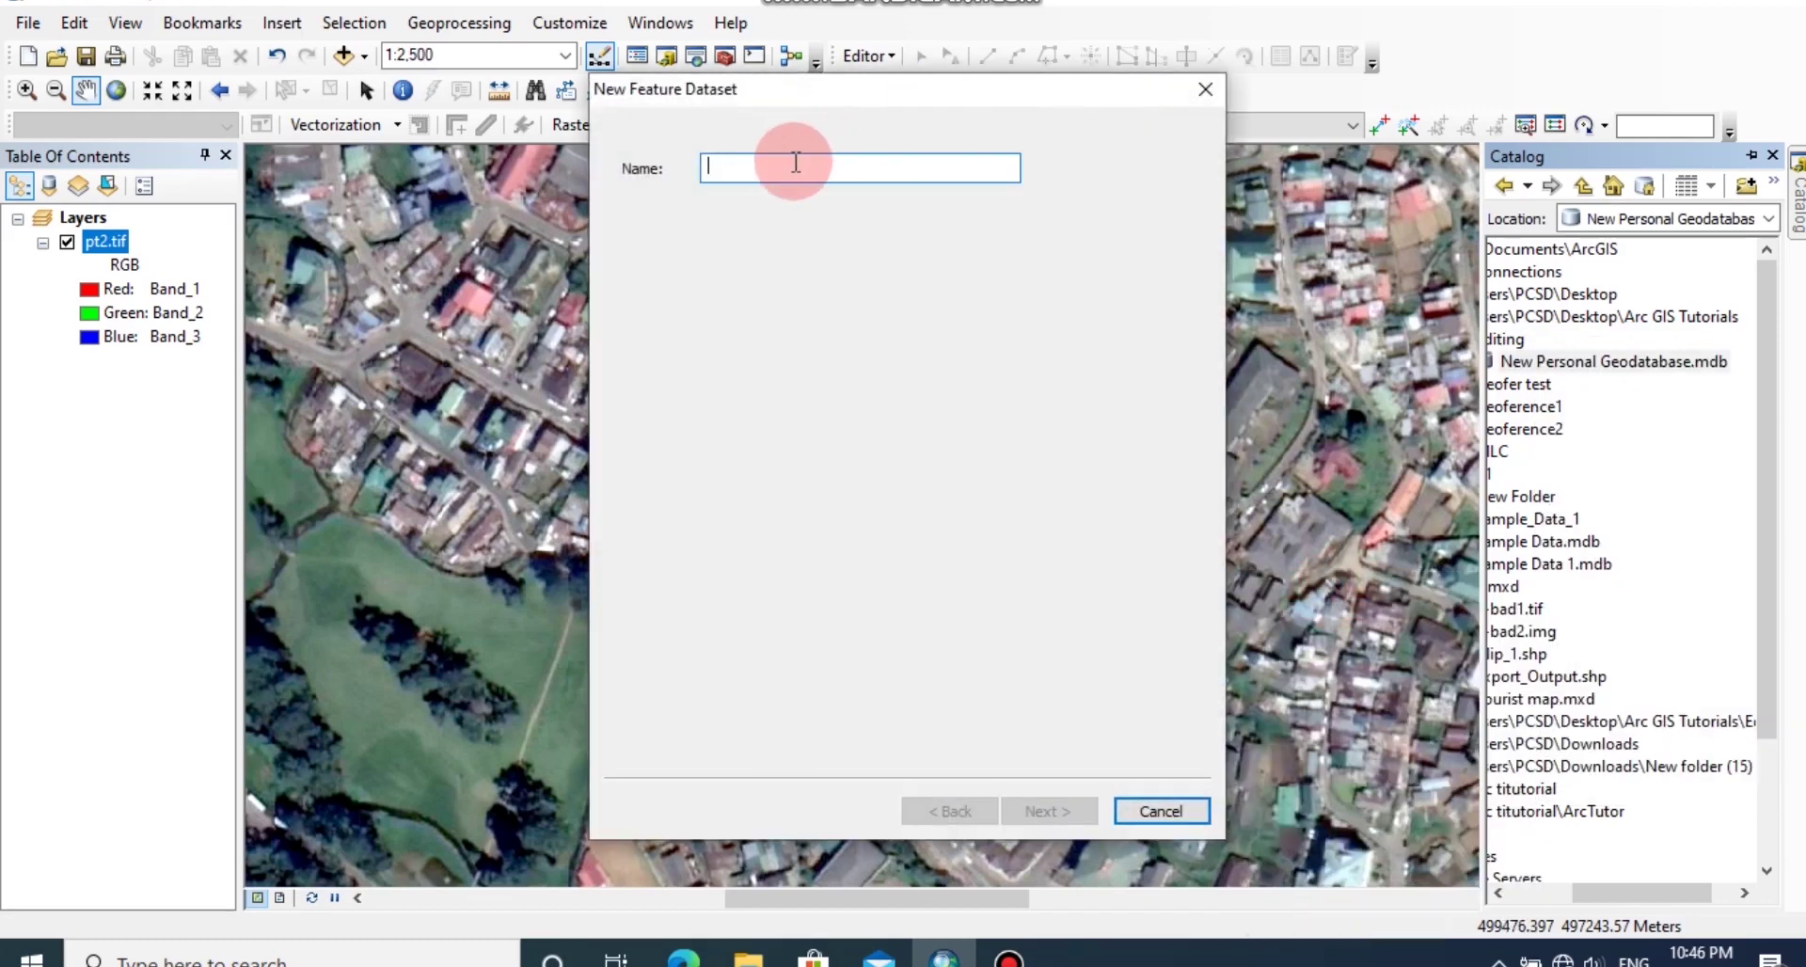
click(724, 170)
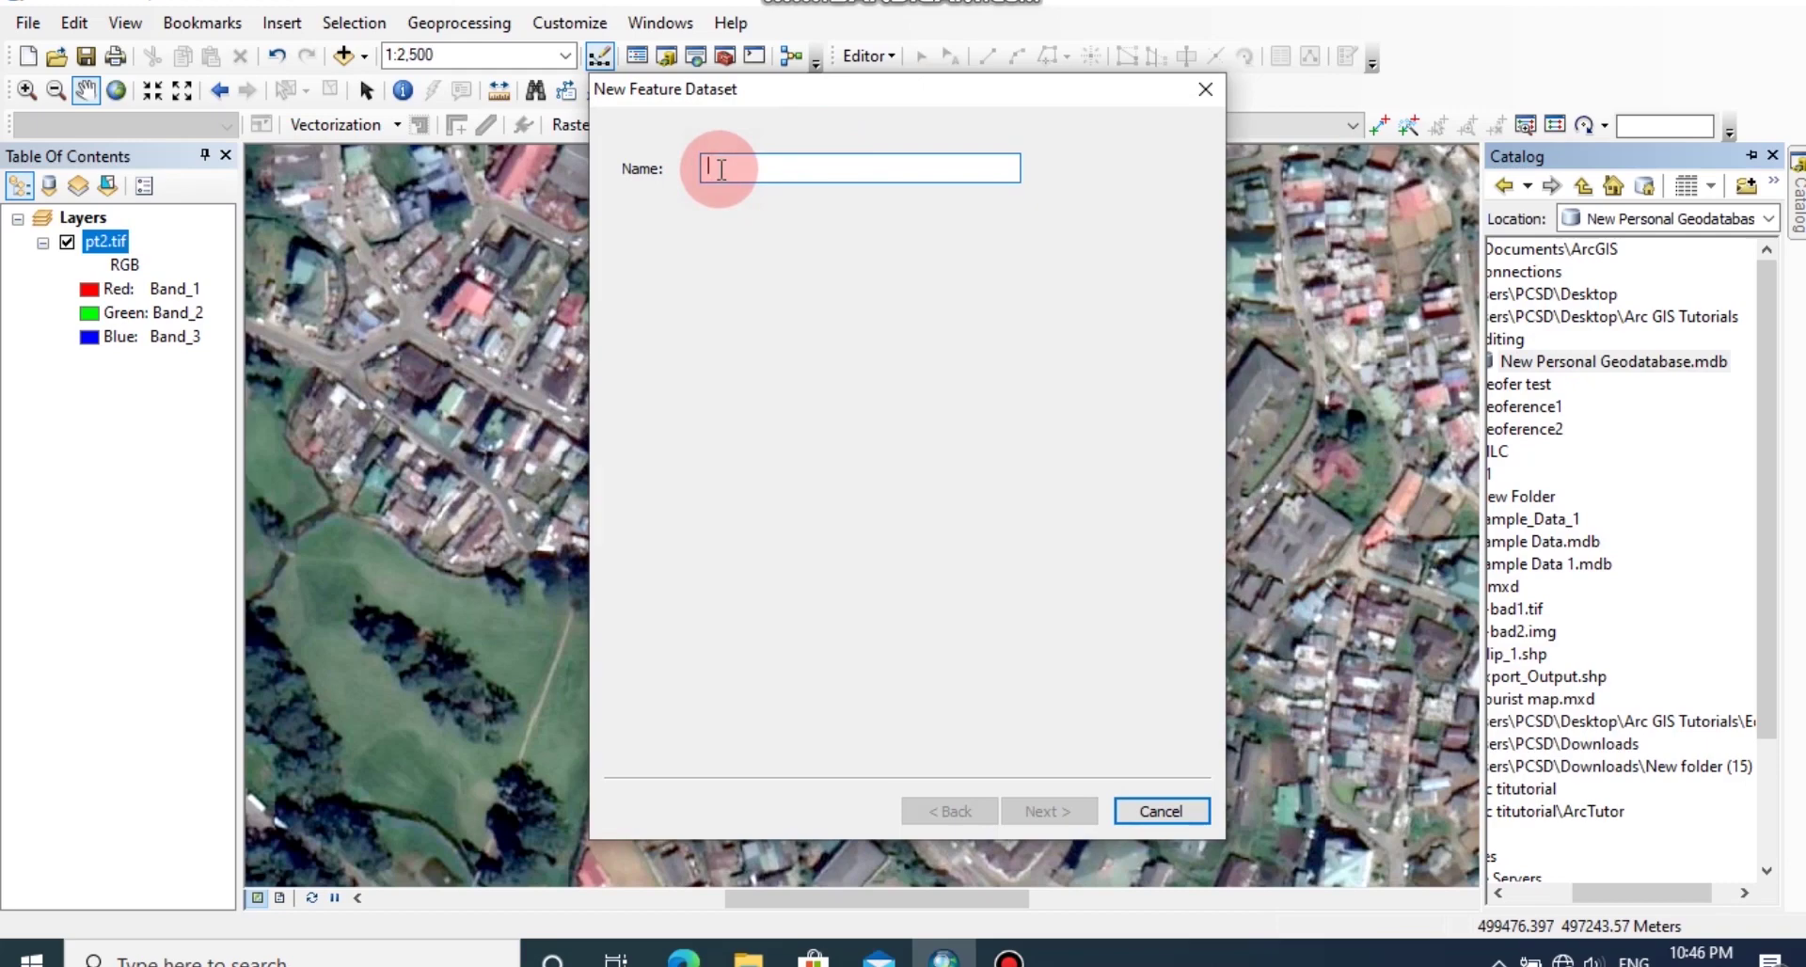
text(dataset)
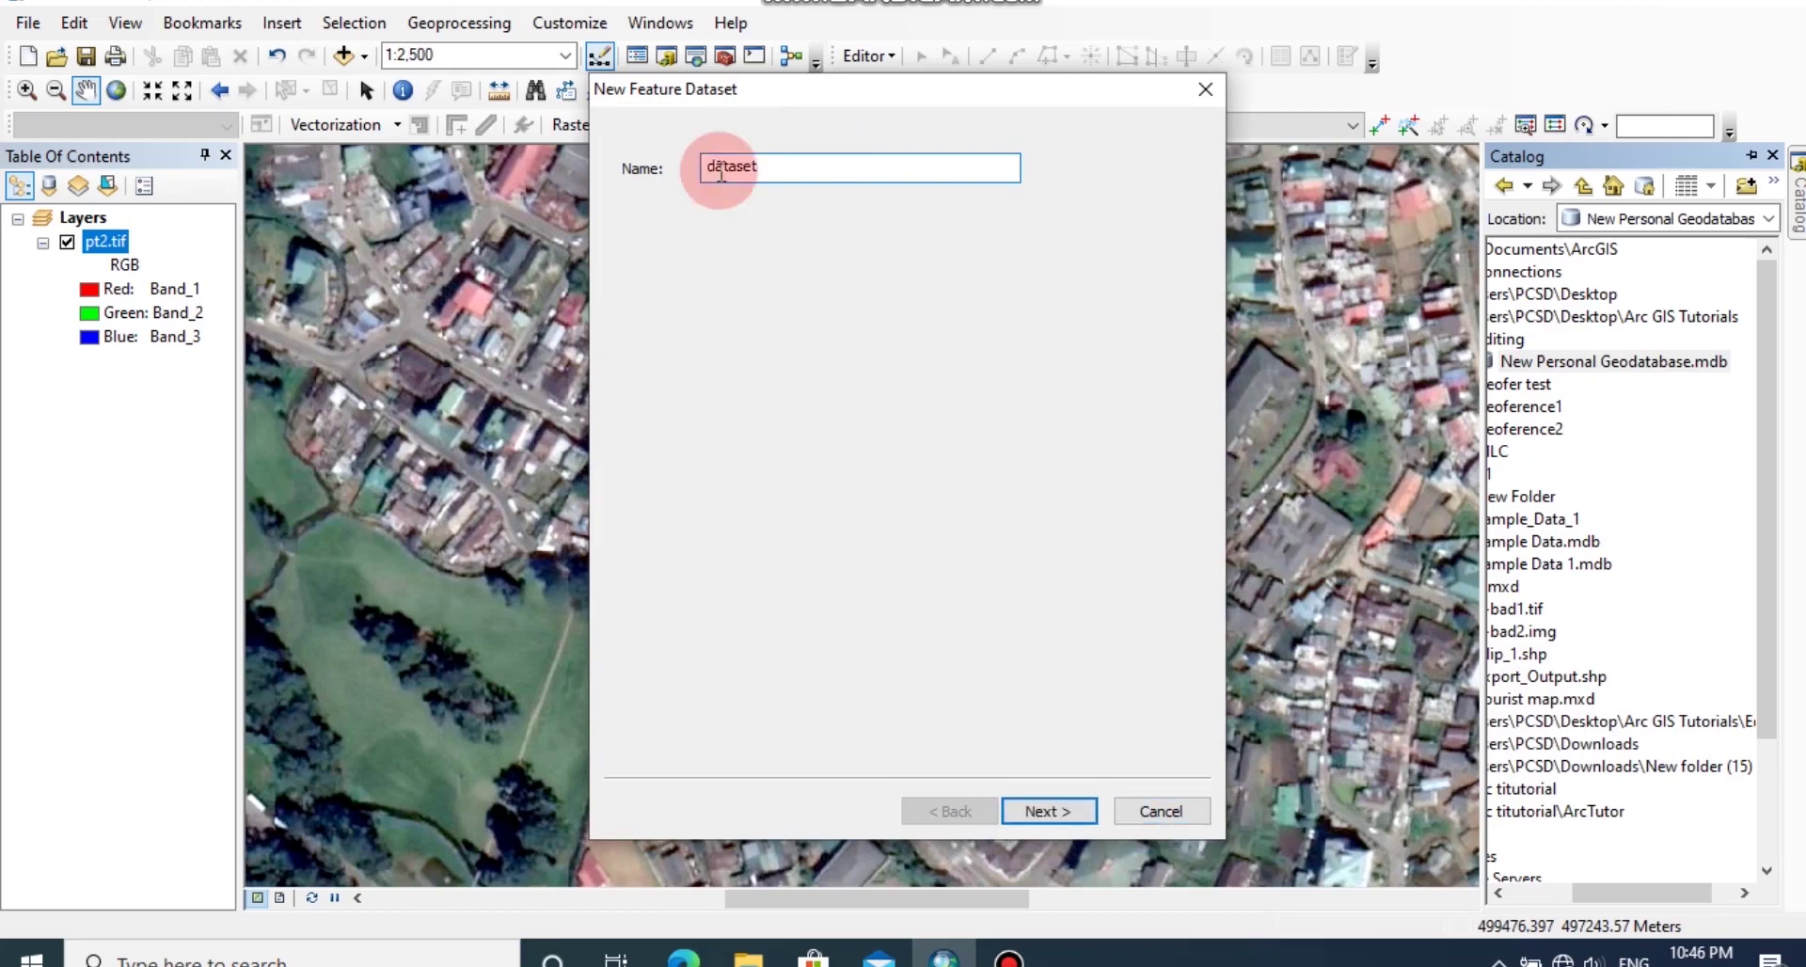
click(1034, 795)
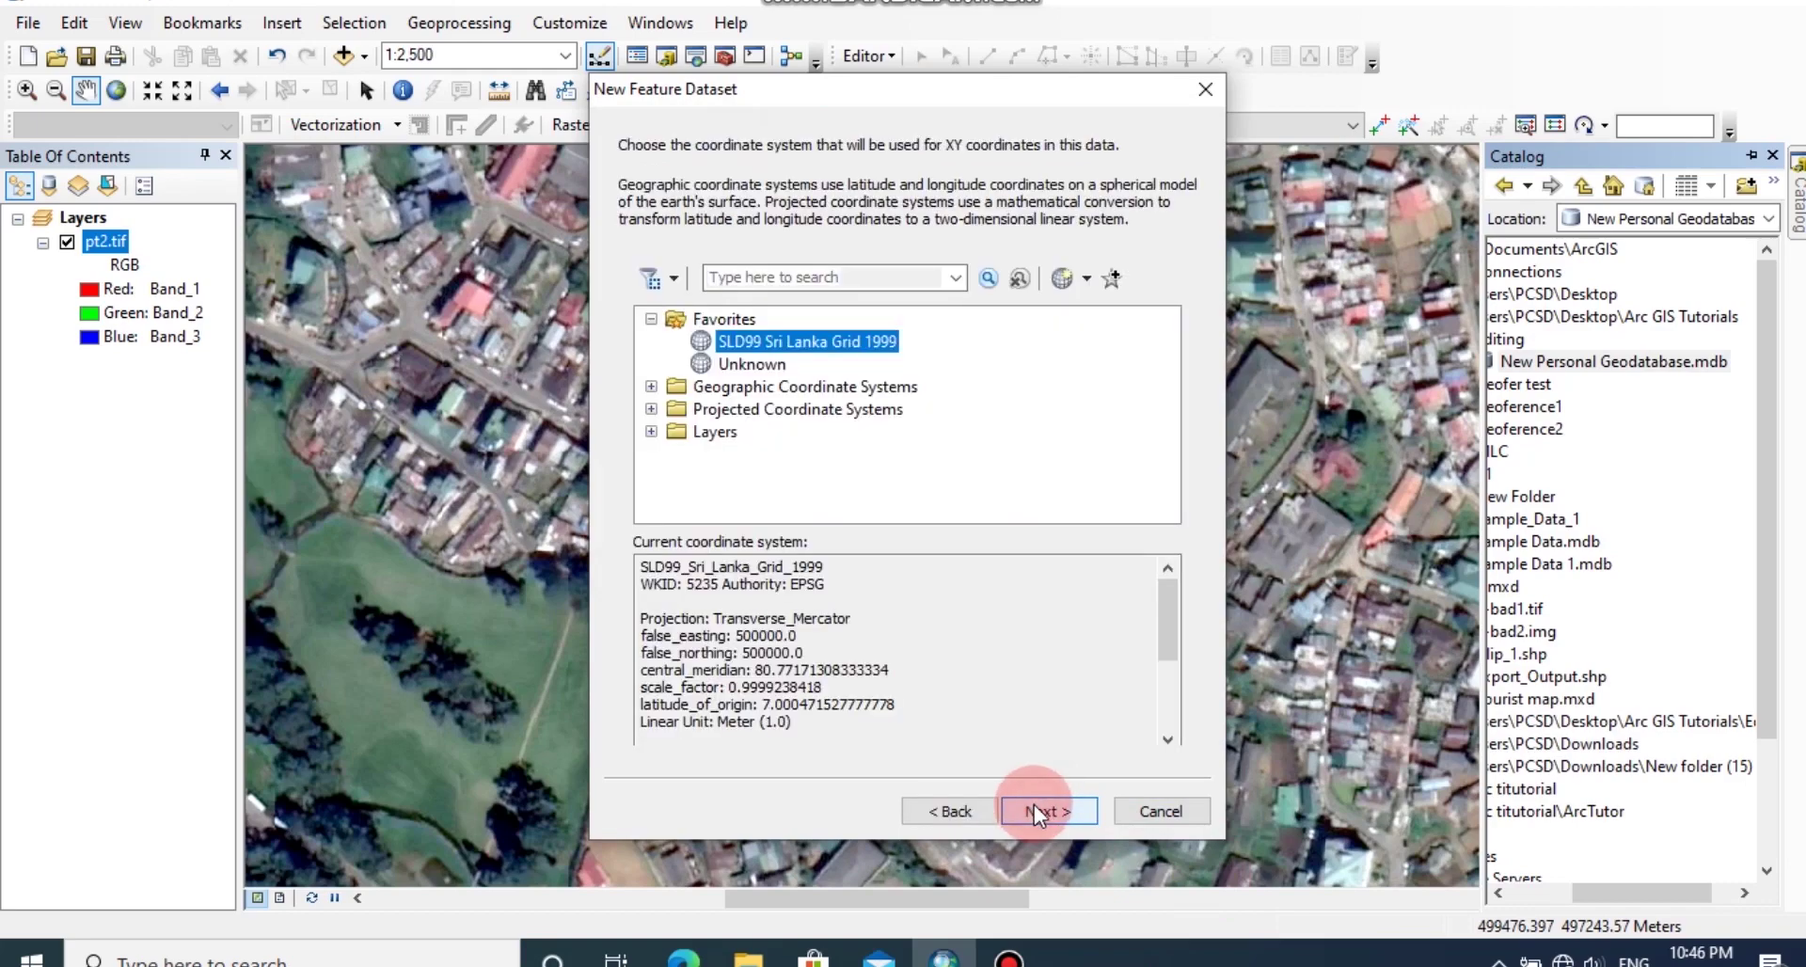
click(754, 365)
click(753, 340)
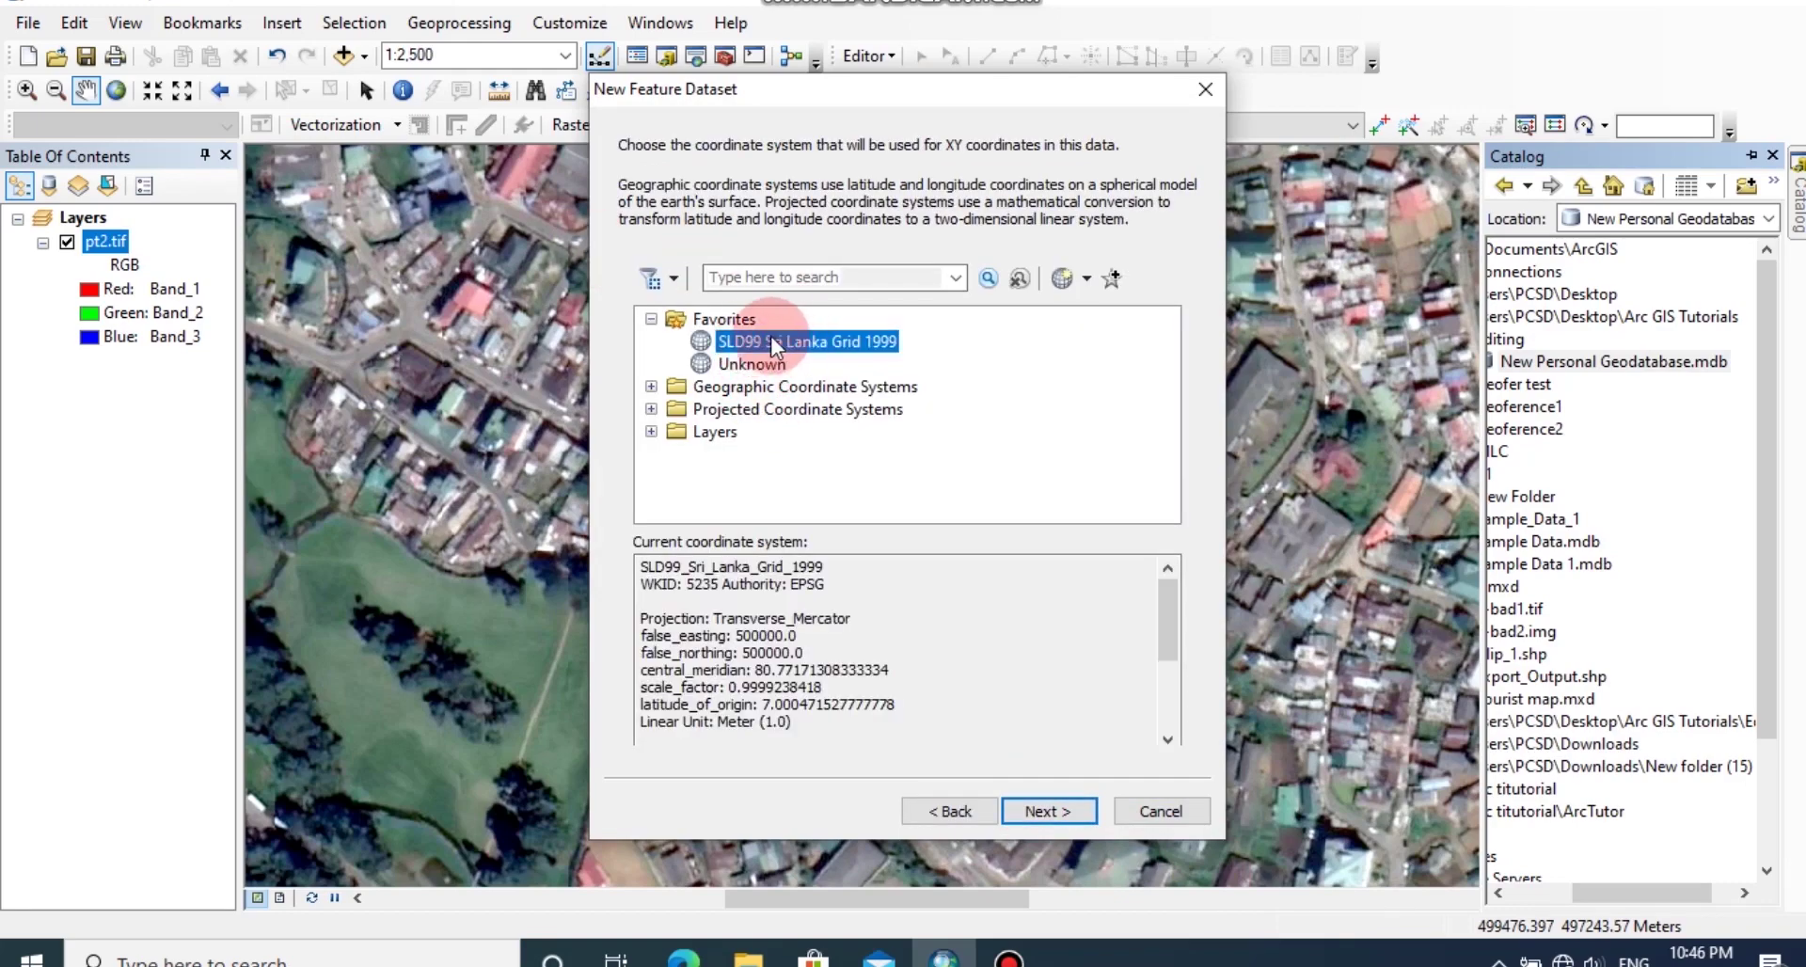
click(1056, 819)
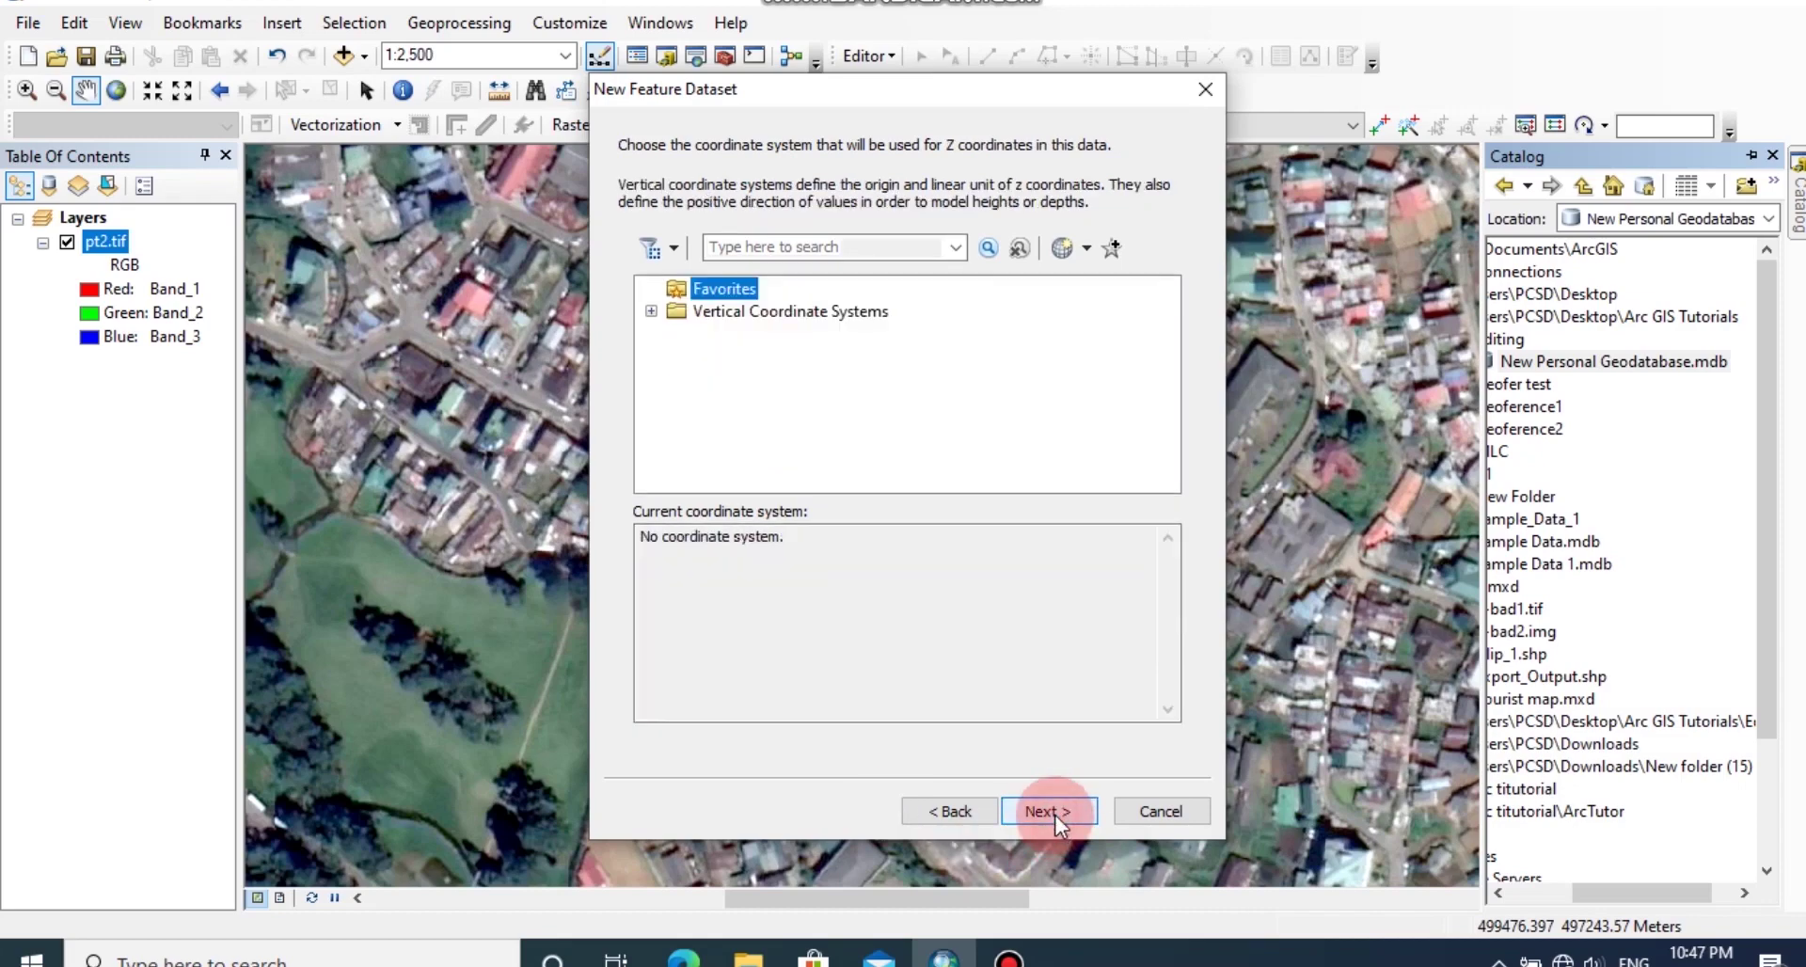
click(1053, 815)
click(1054, 815)
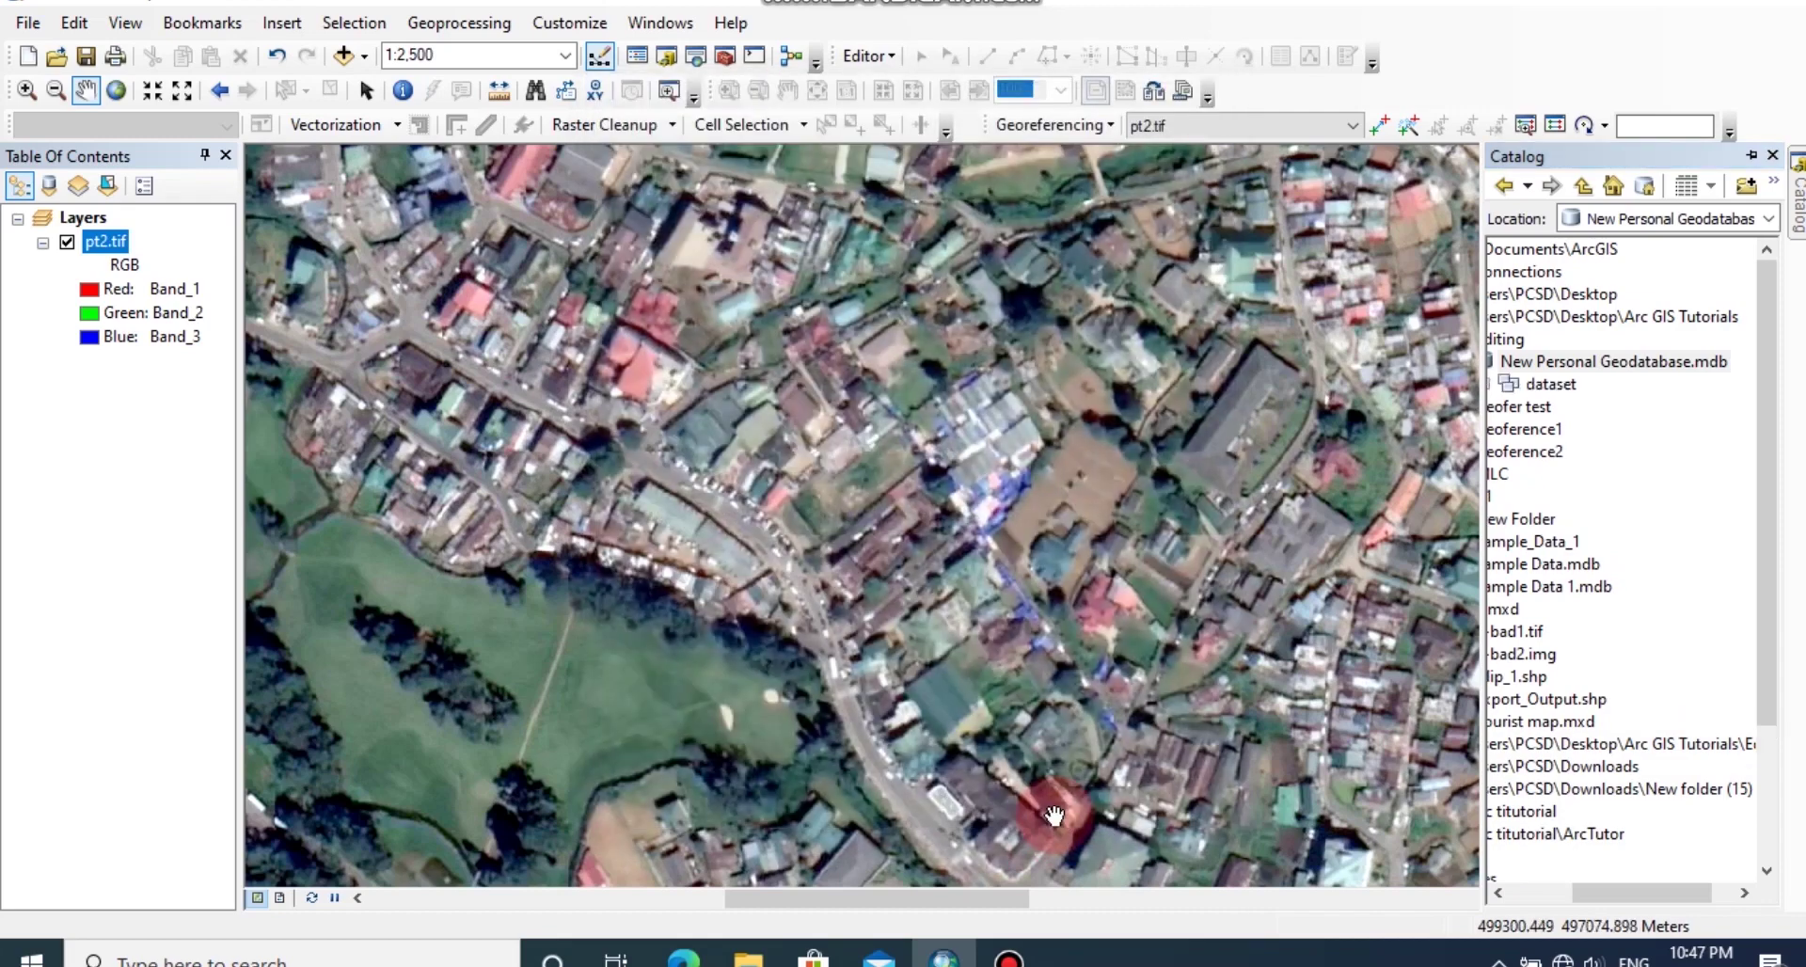
Pin the Catalog window open and widen it to show full names.
mouse_move(1794, 188)
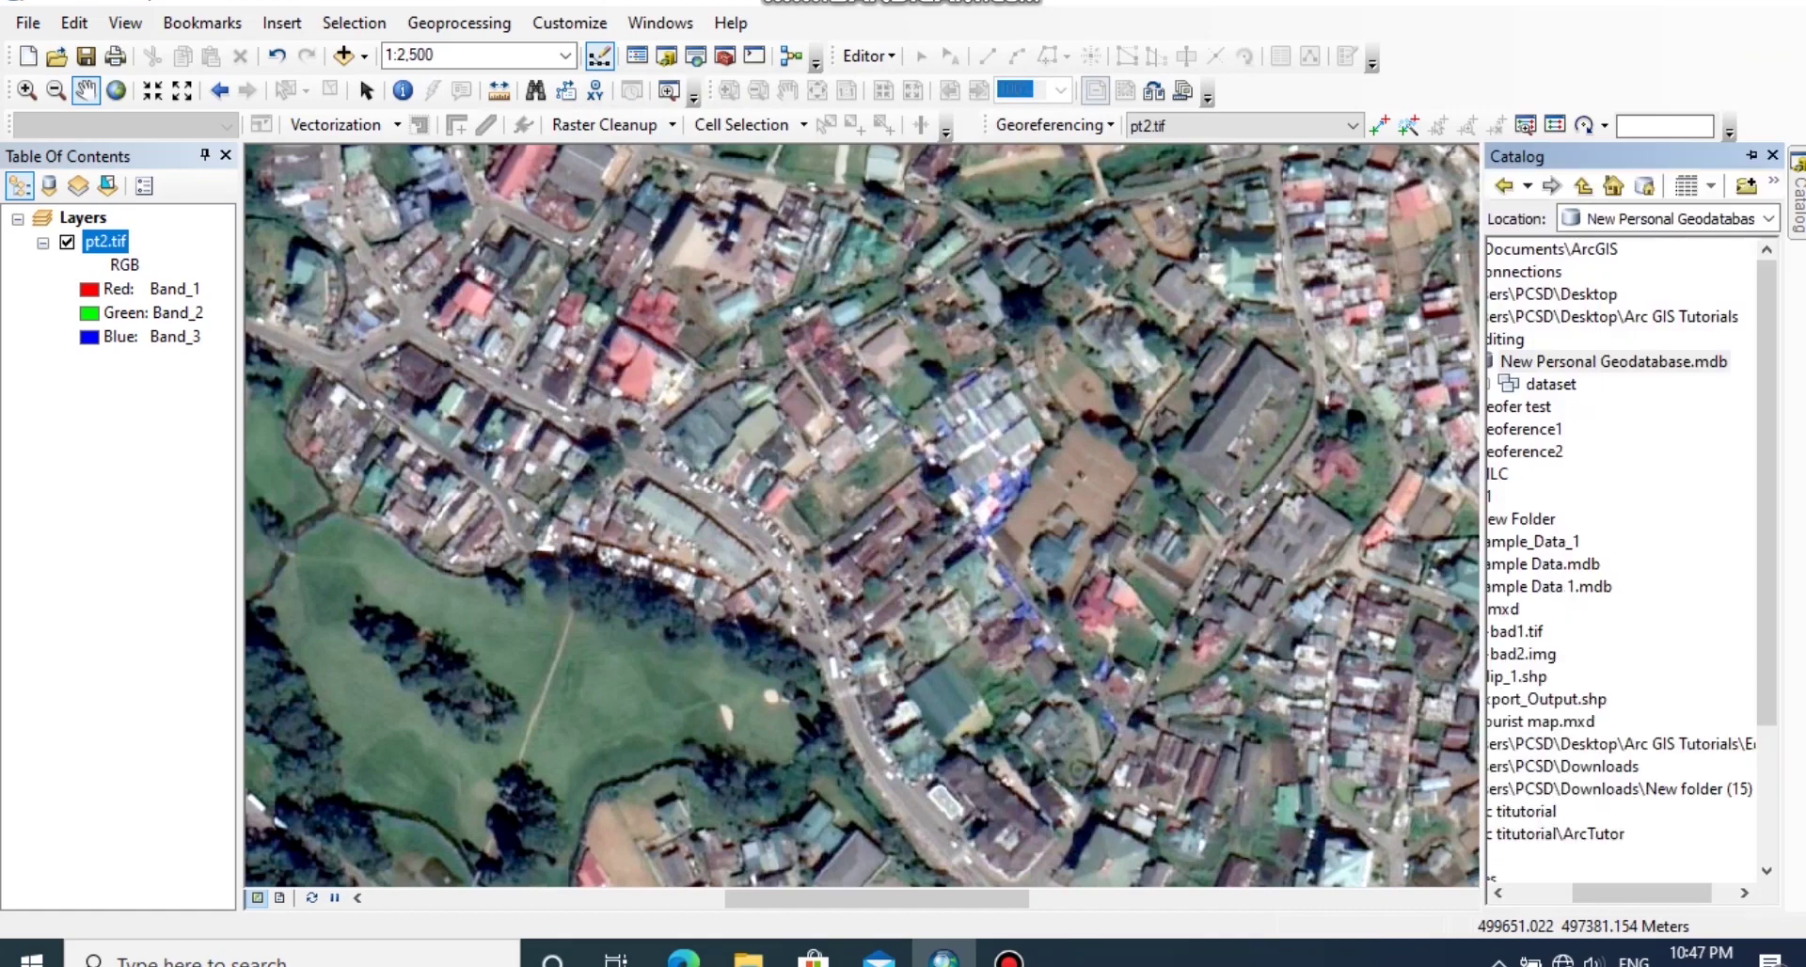
click(1780, 154)
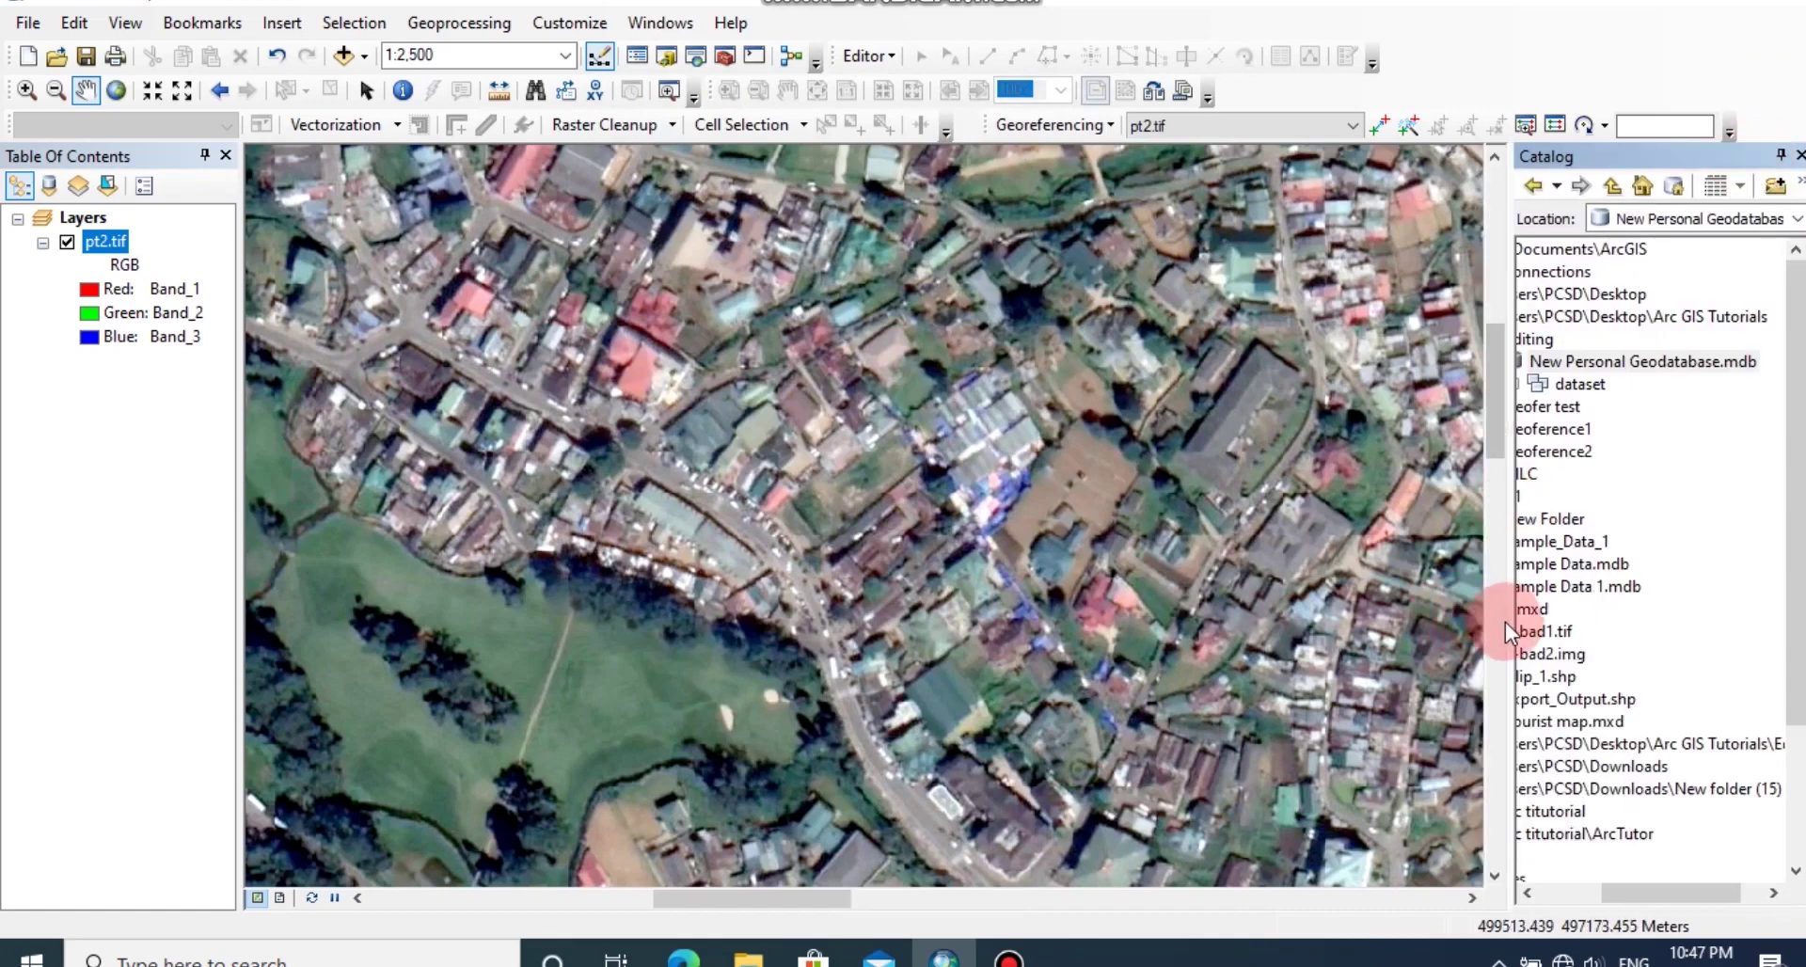
drag(1505, 618, 1394, 618)
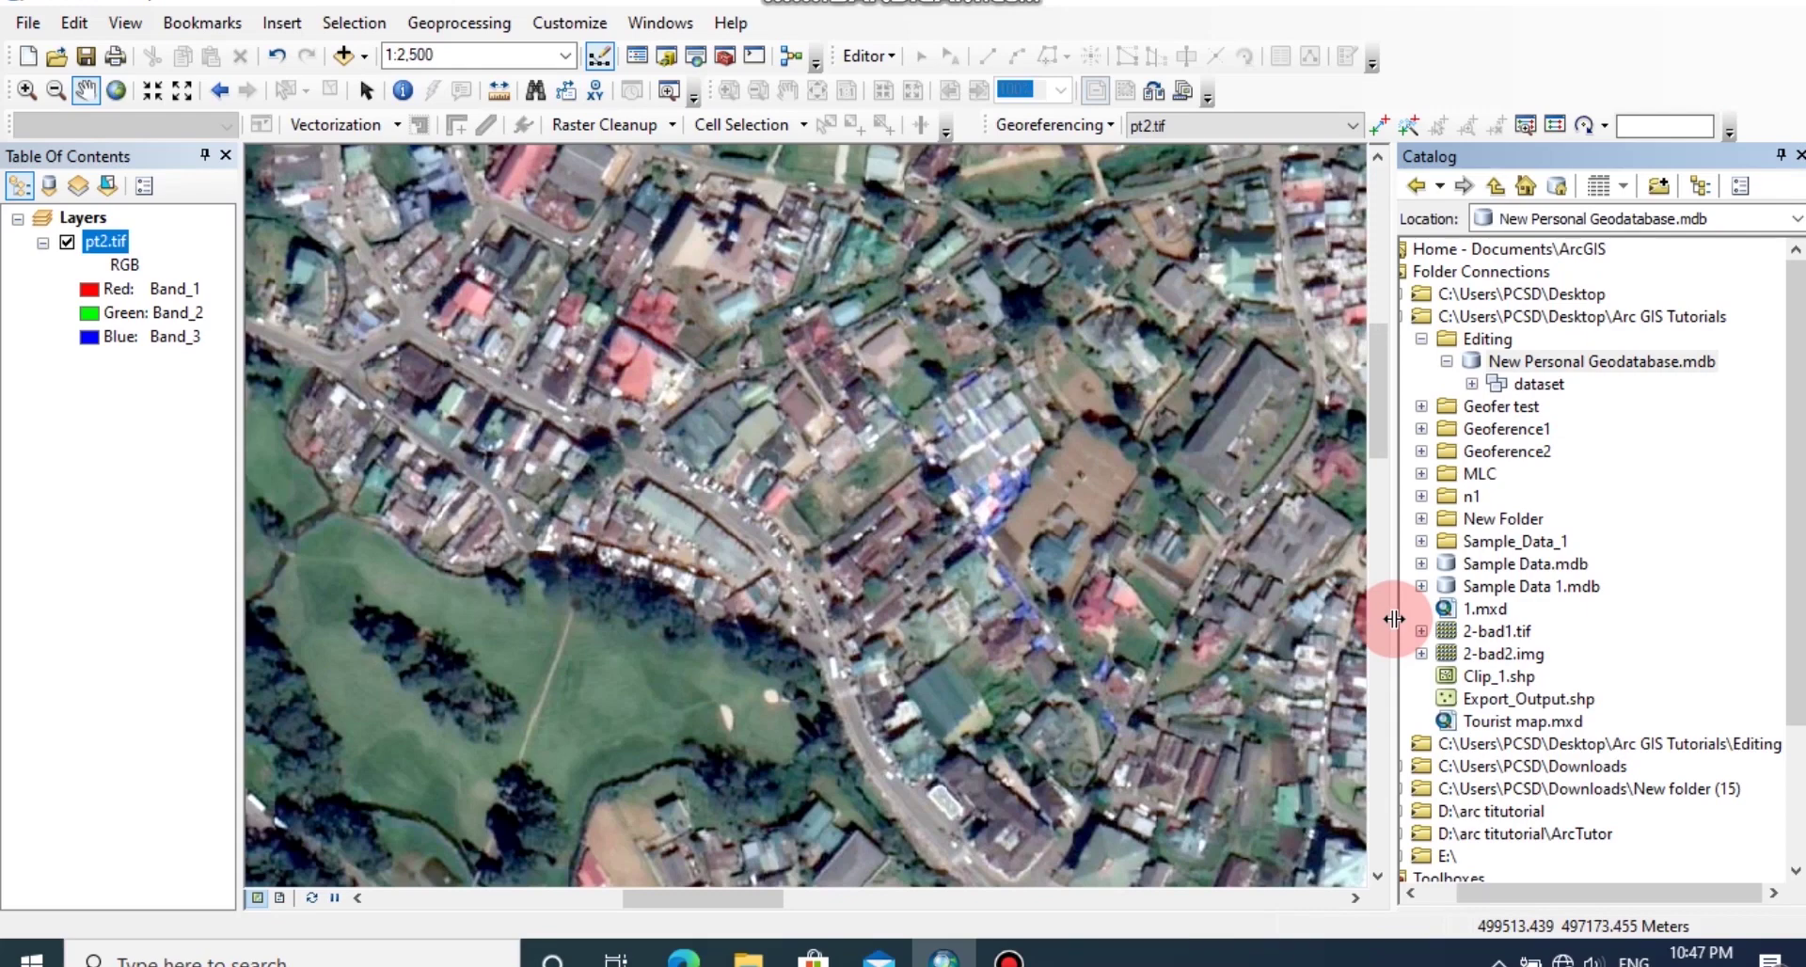
Start a new feature class inside the 'dataset' feature dataset.
click(1536, 385)
right_click(1536, 385)
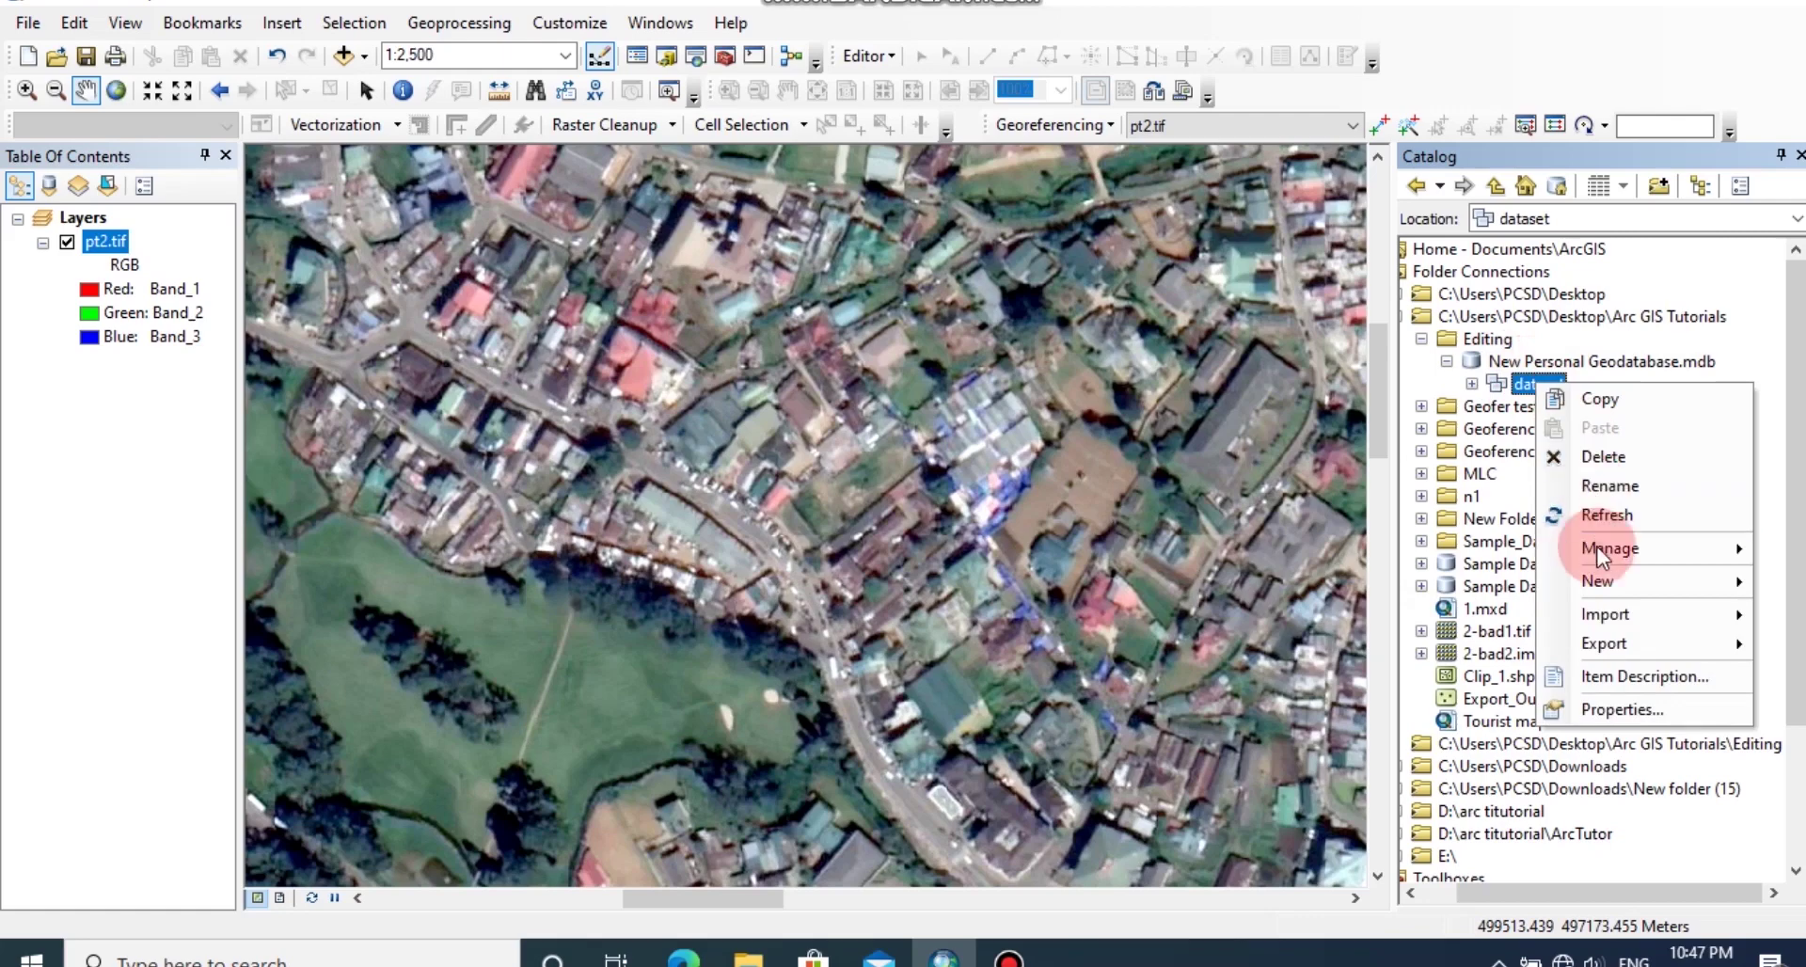
mouse_move(1599, 579)
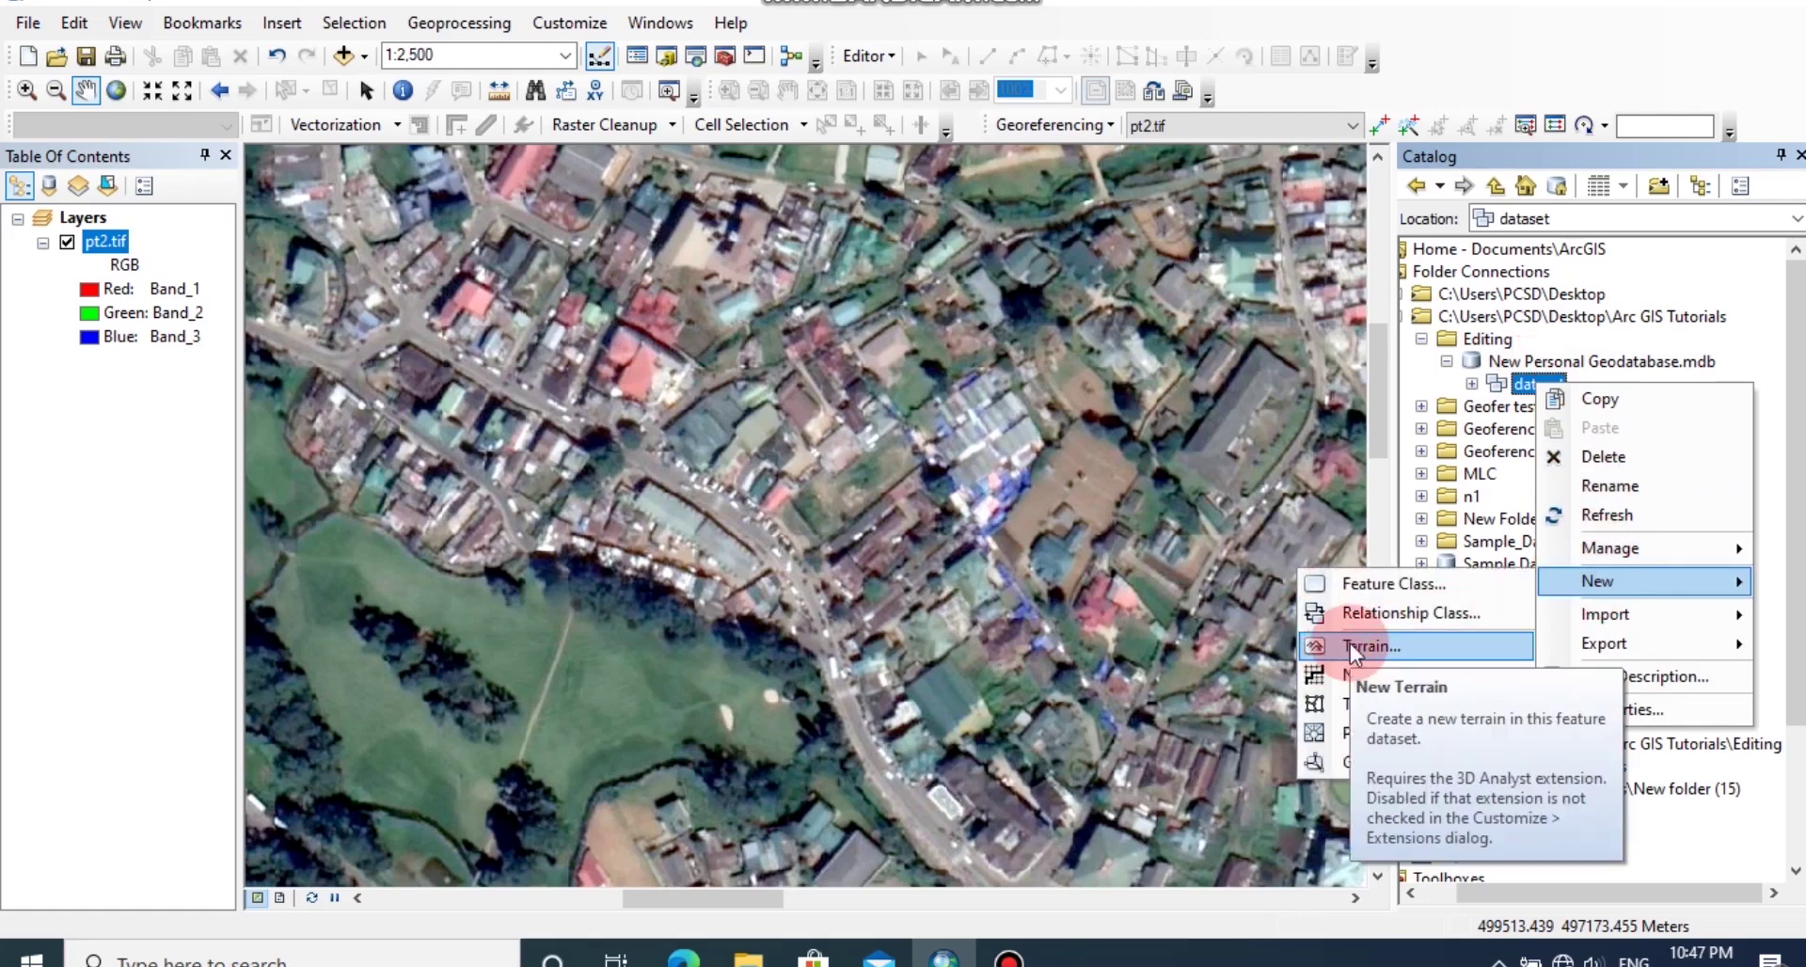
click(1382, 583)
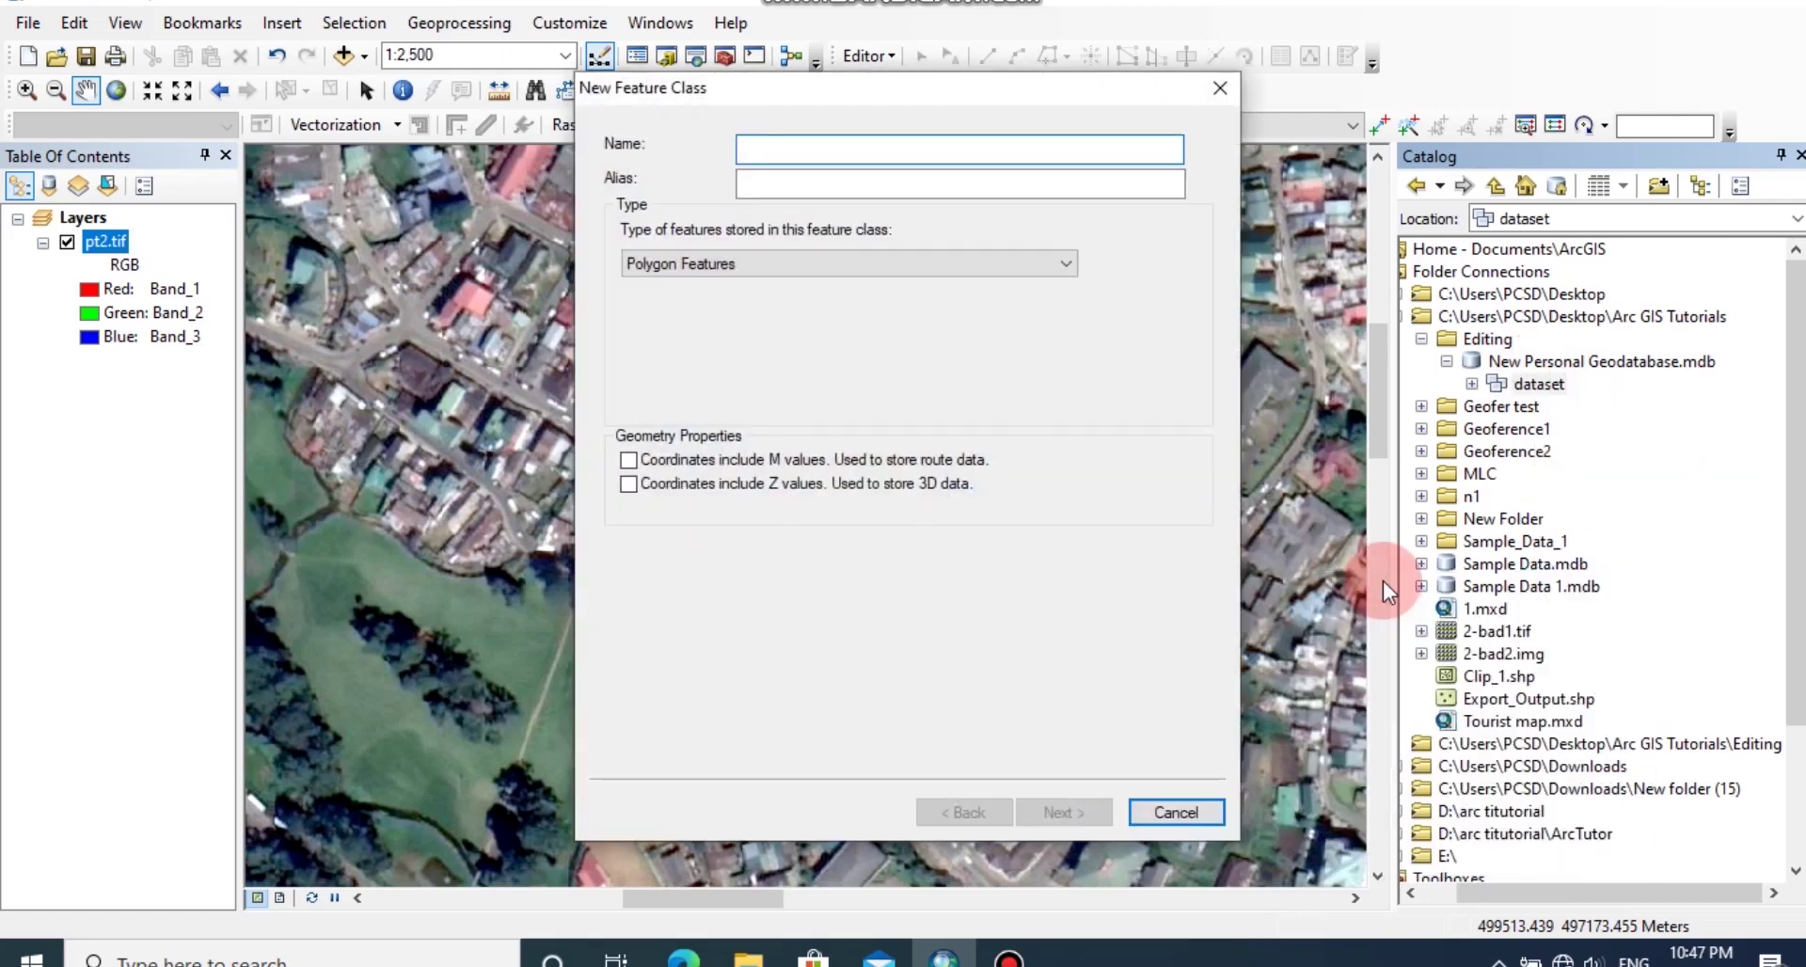
Name the feature class Transport with alias Transport, storing Line Features.
click(774, 148)
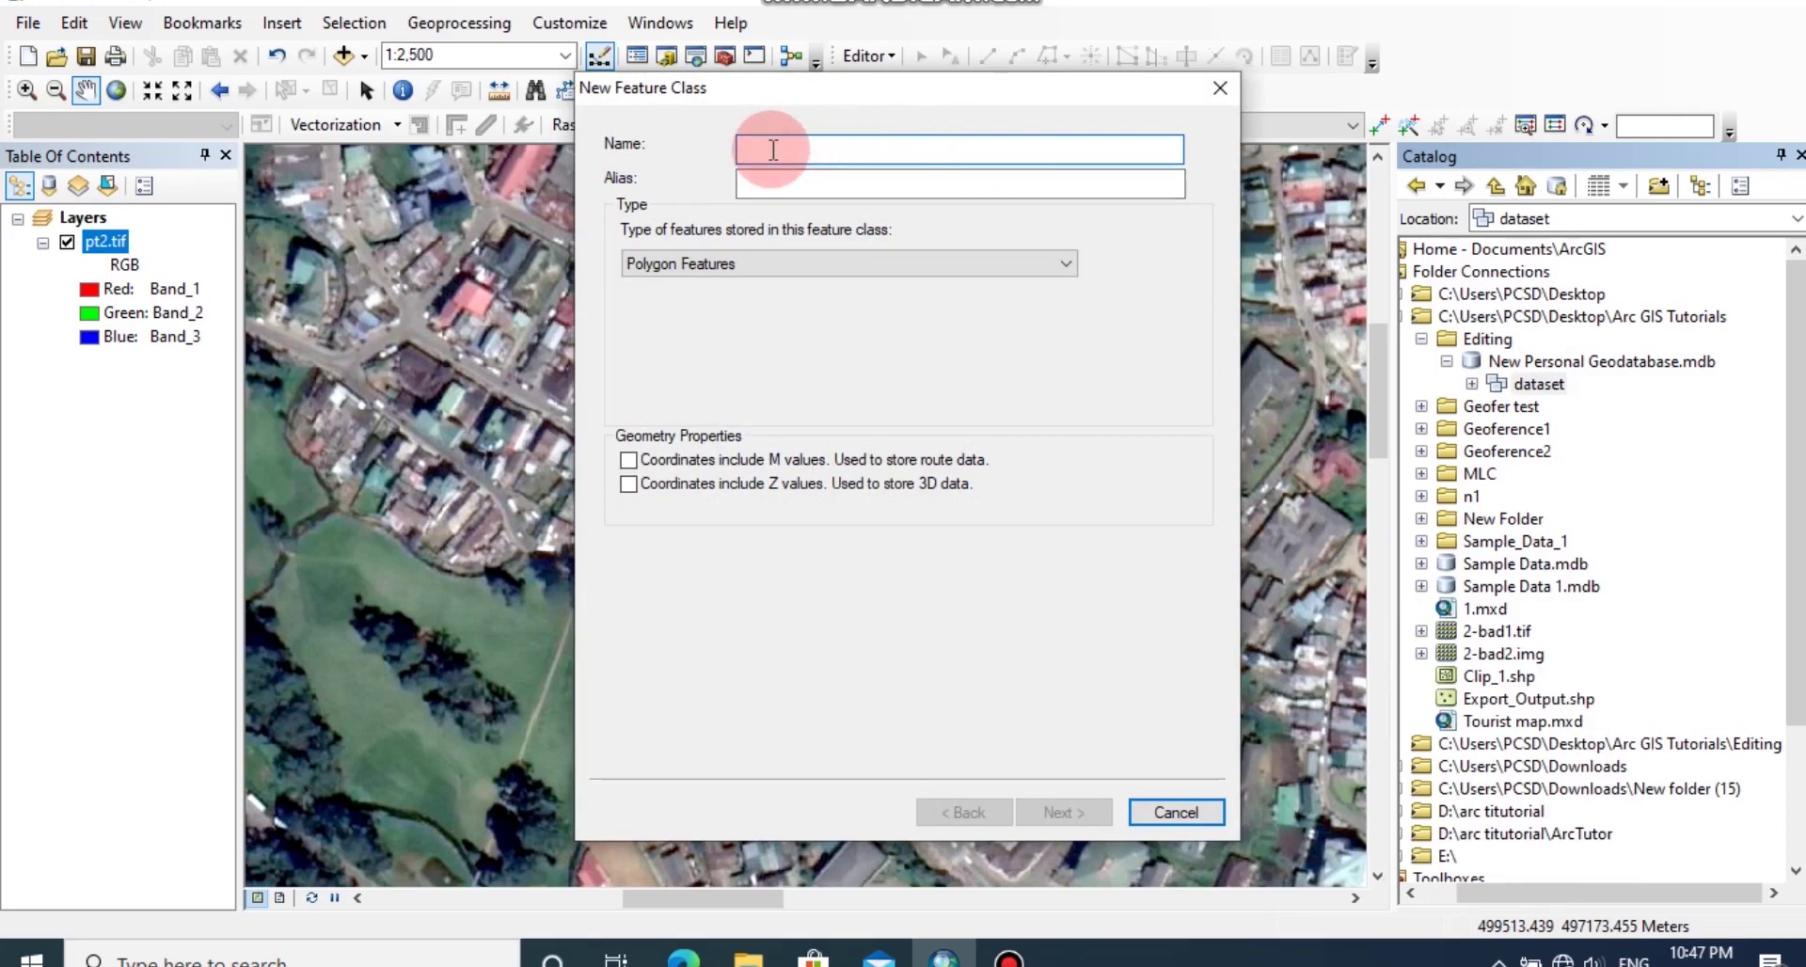
text(Tra)
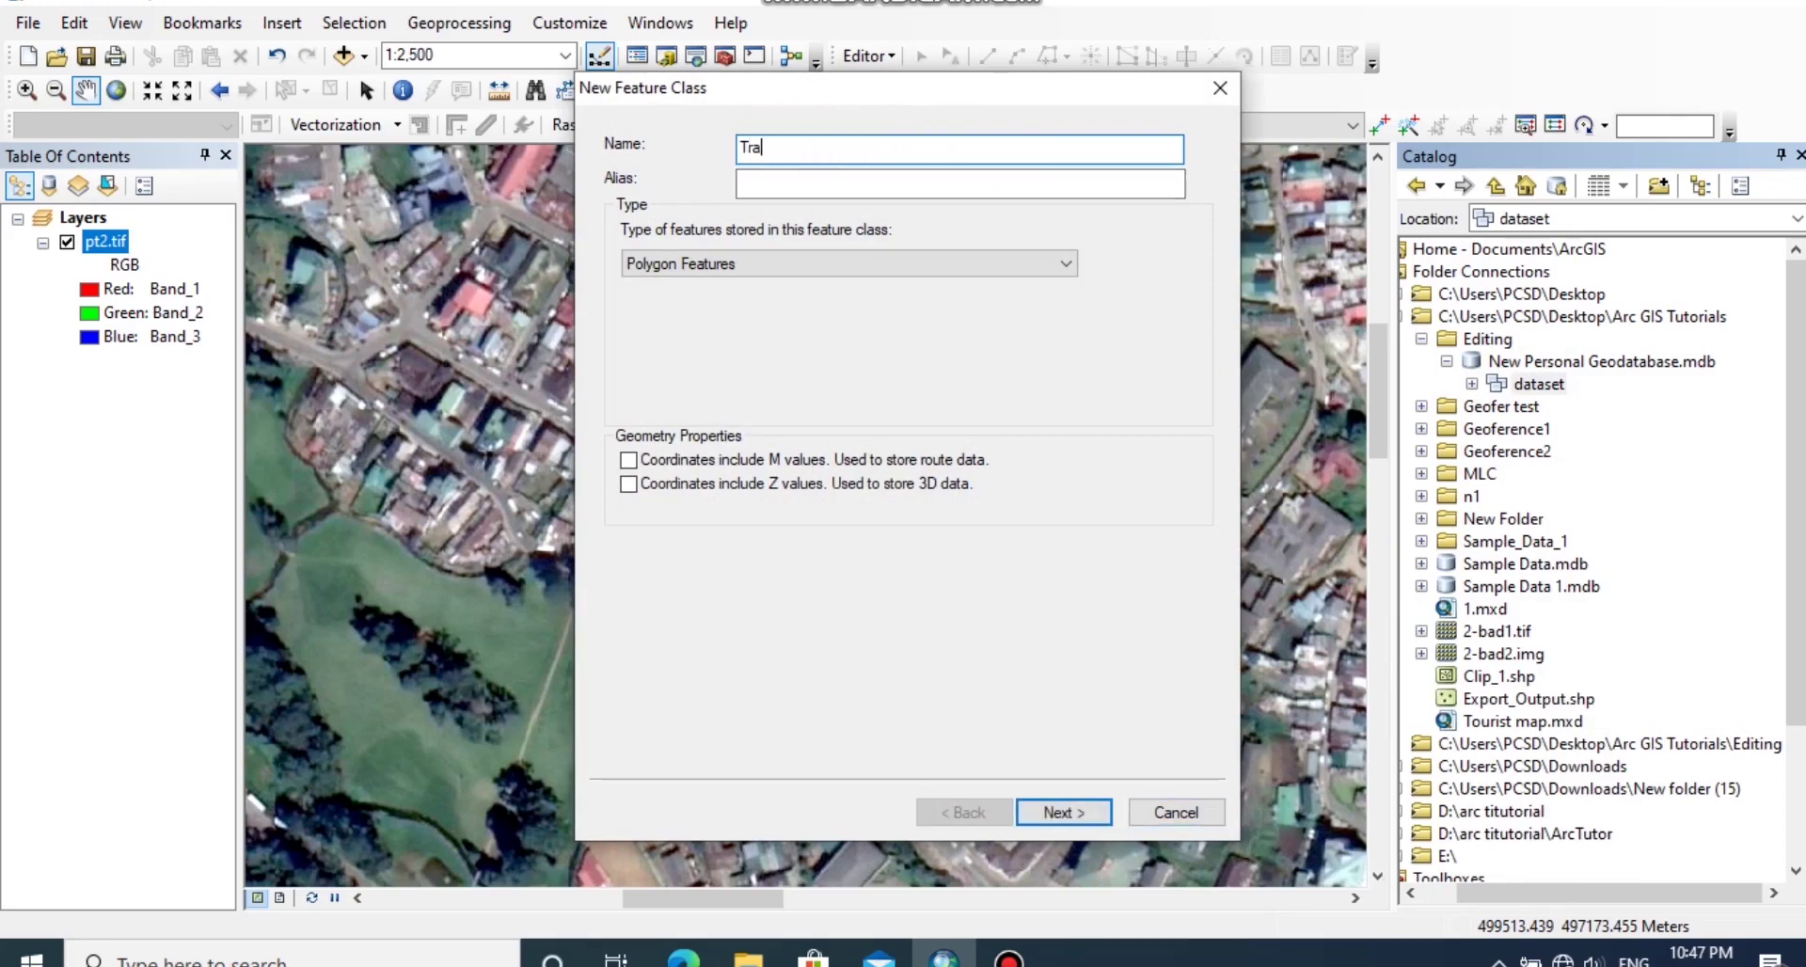
text(nsport)
click(771, 184)
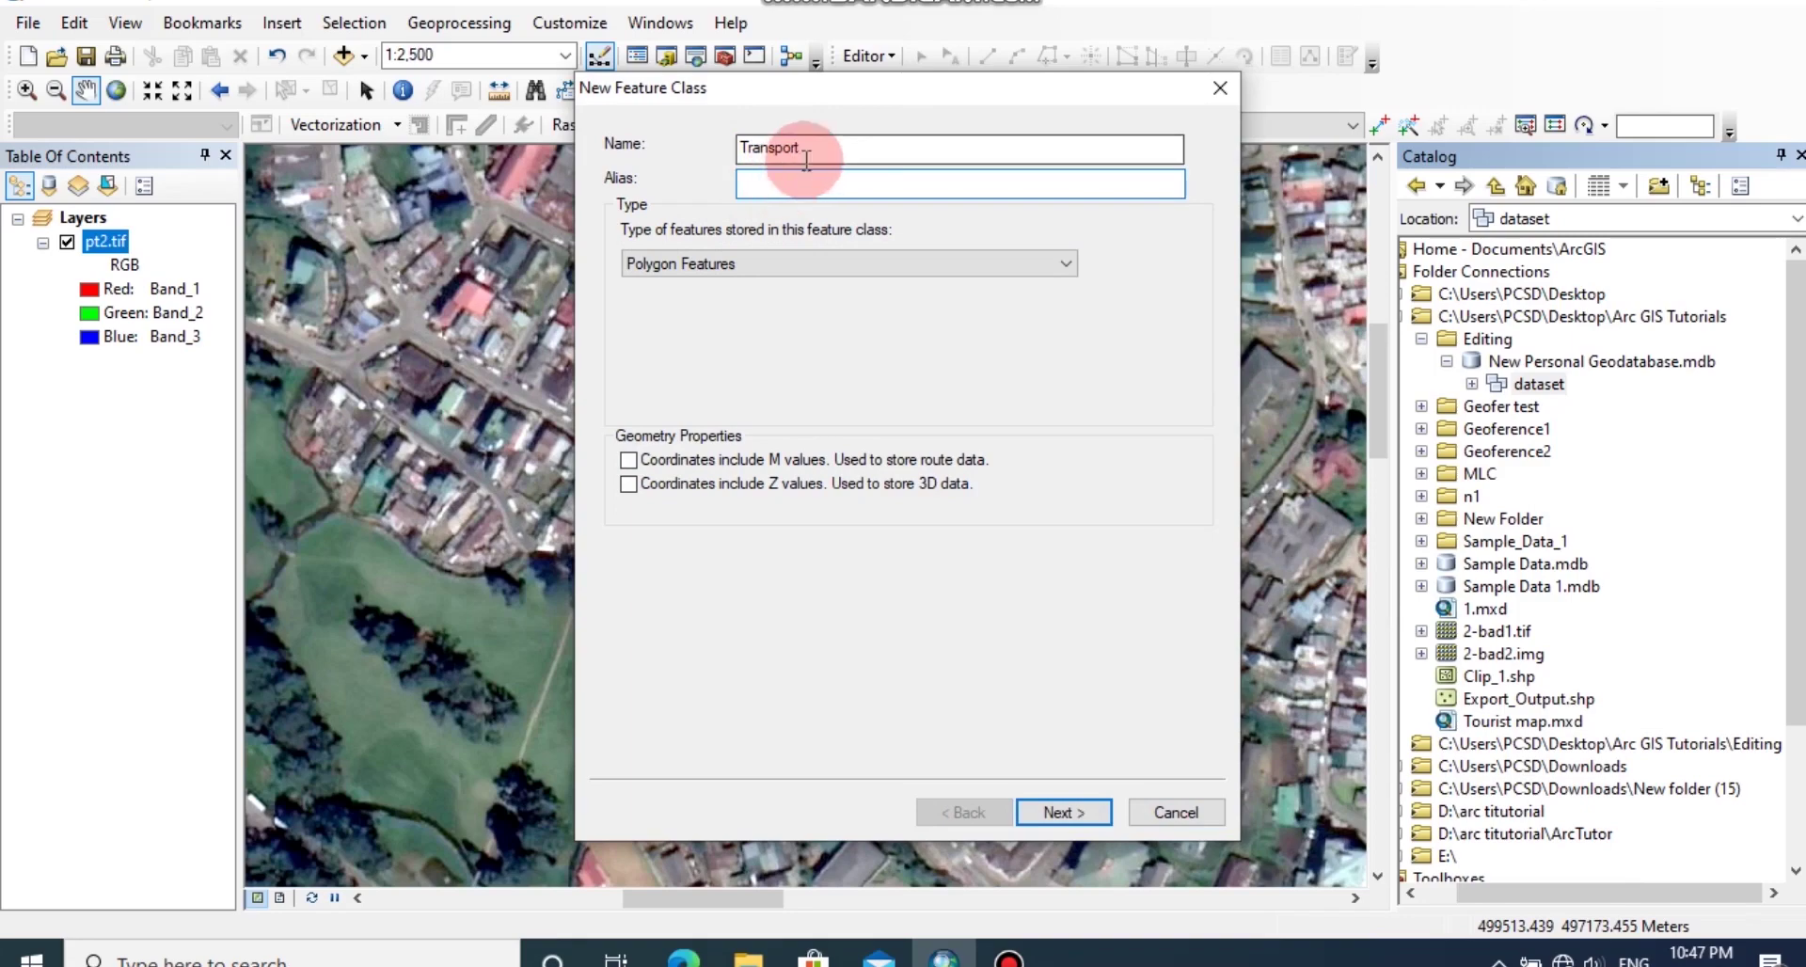
click(754, 186)
text(T)
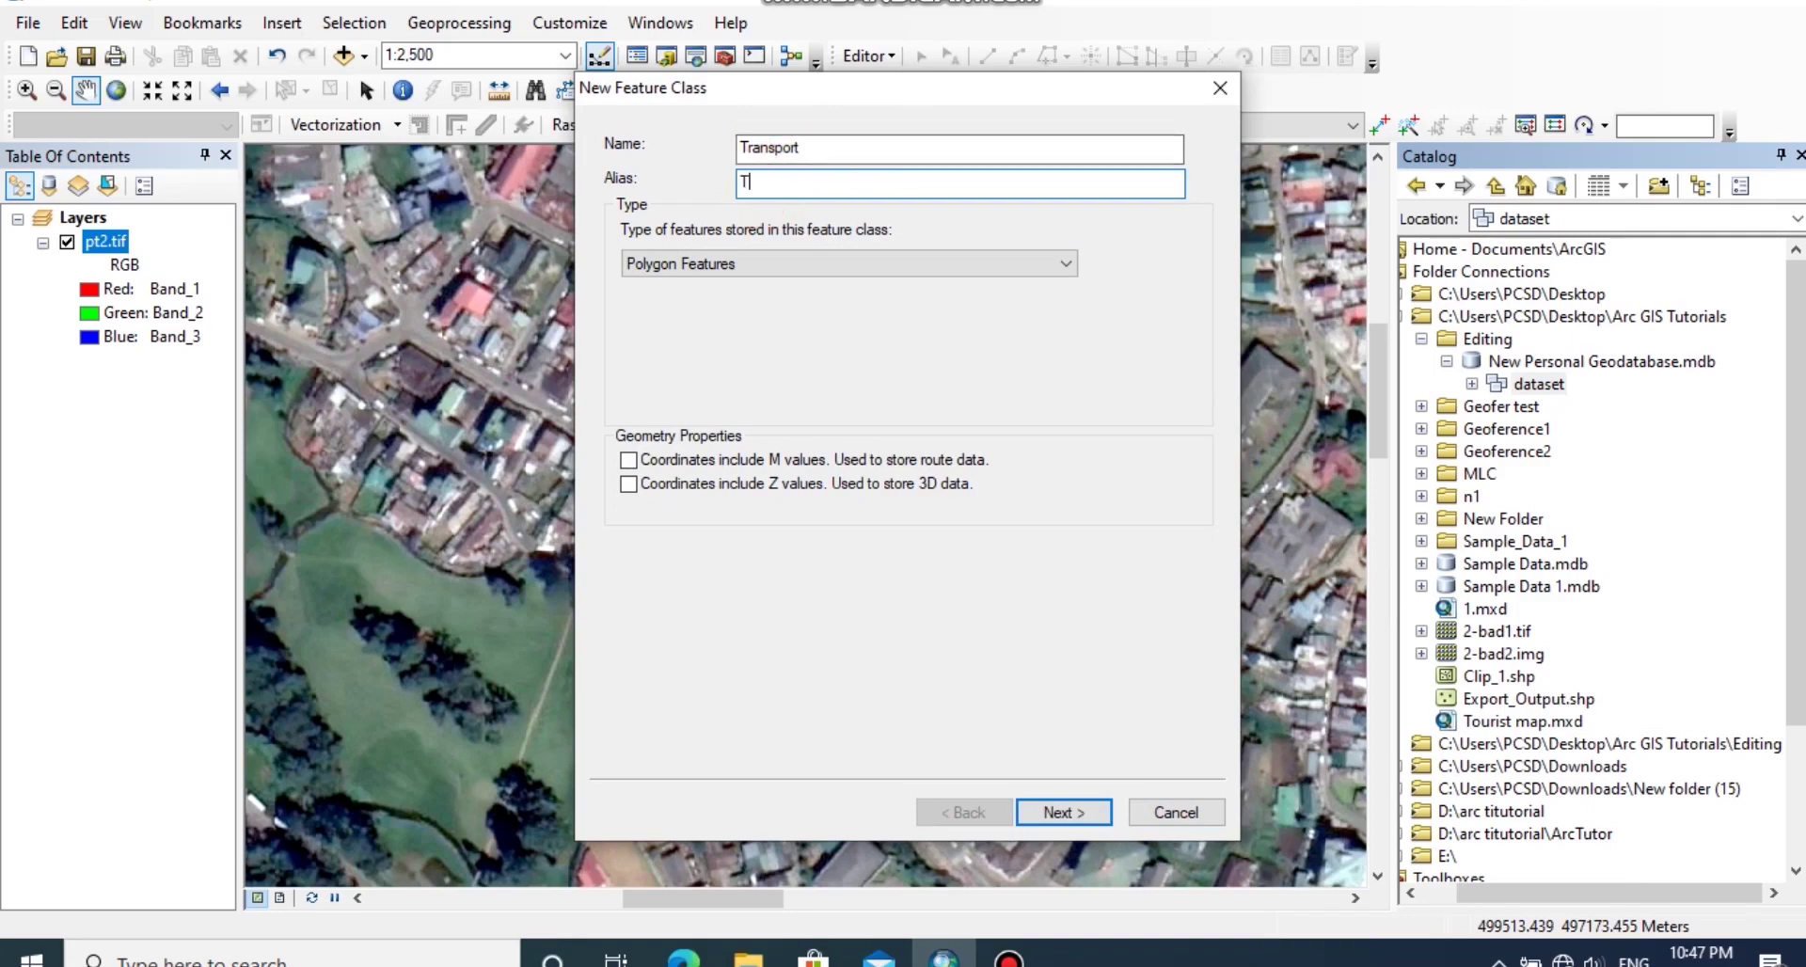
text(ransport)
click(736, 267)
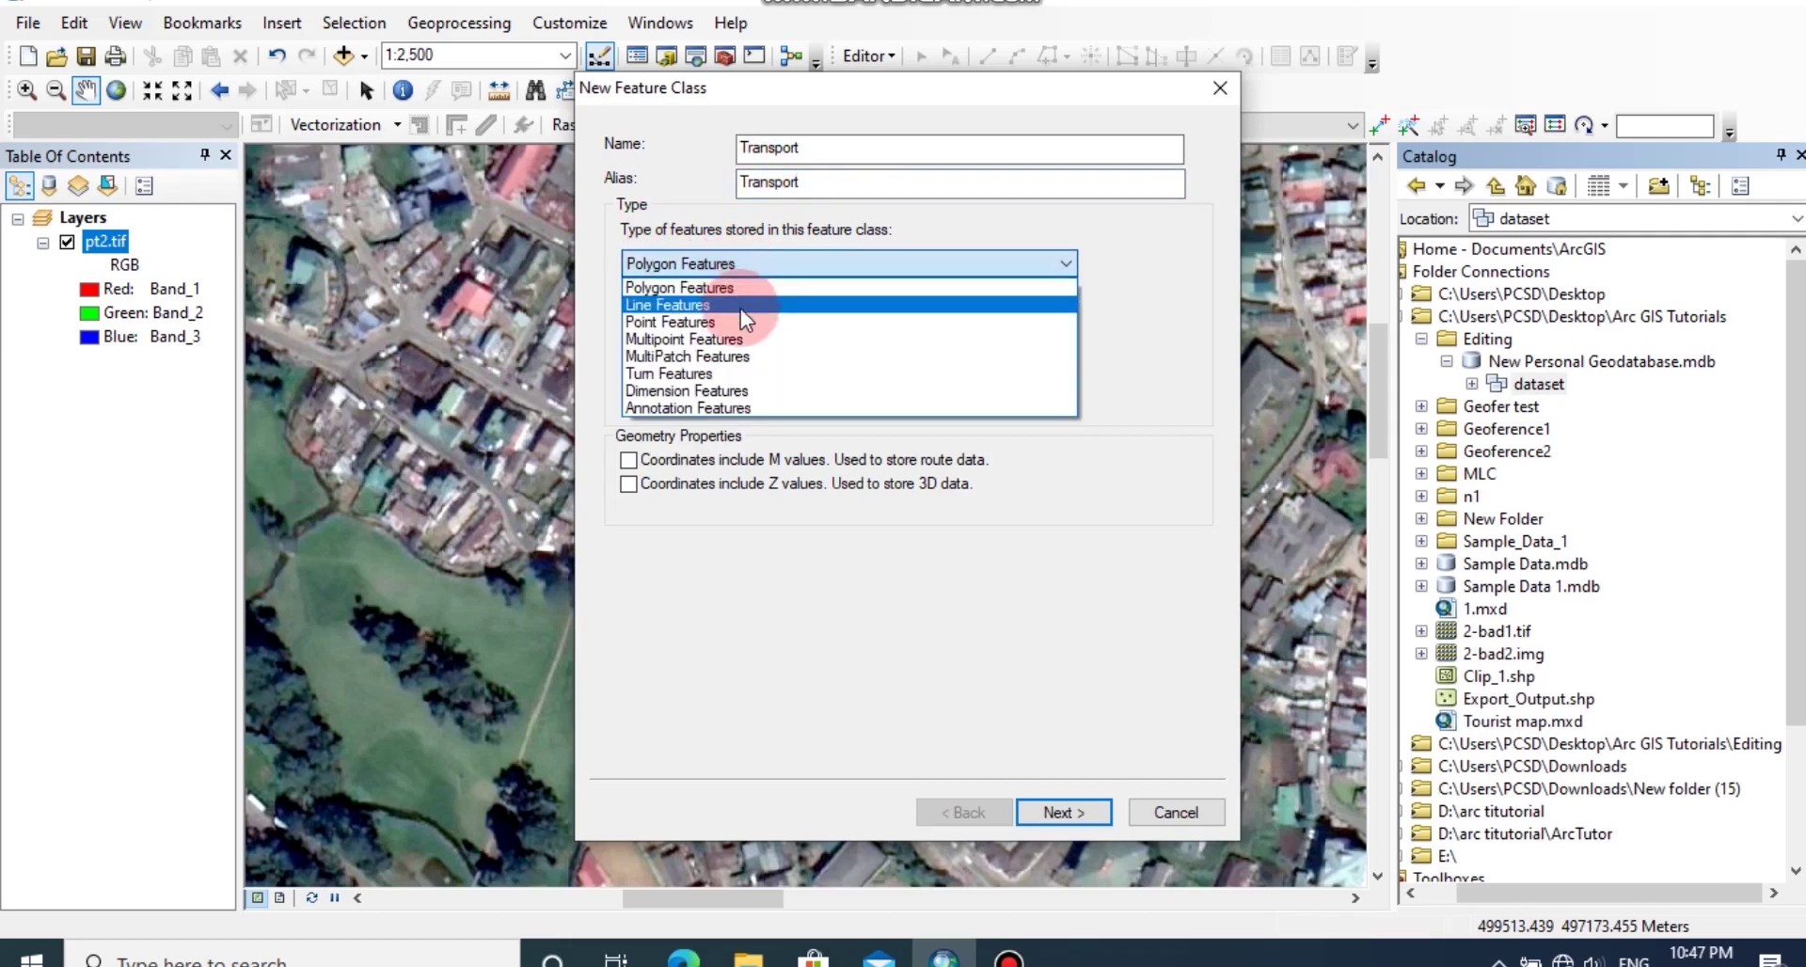
click(741, 307)
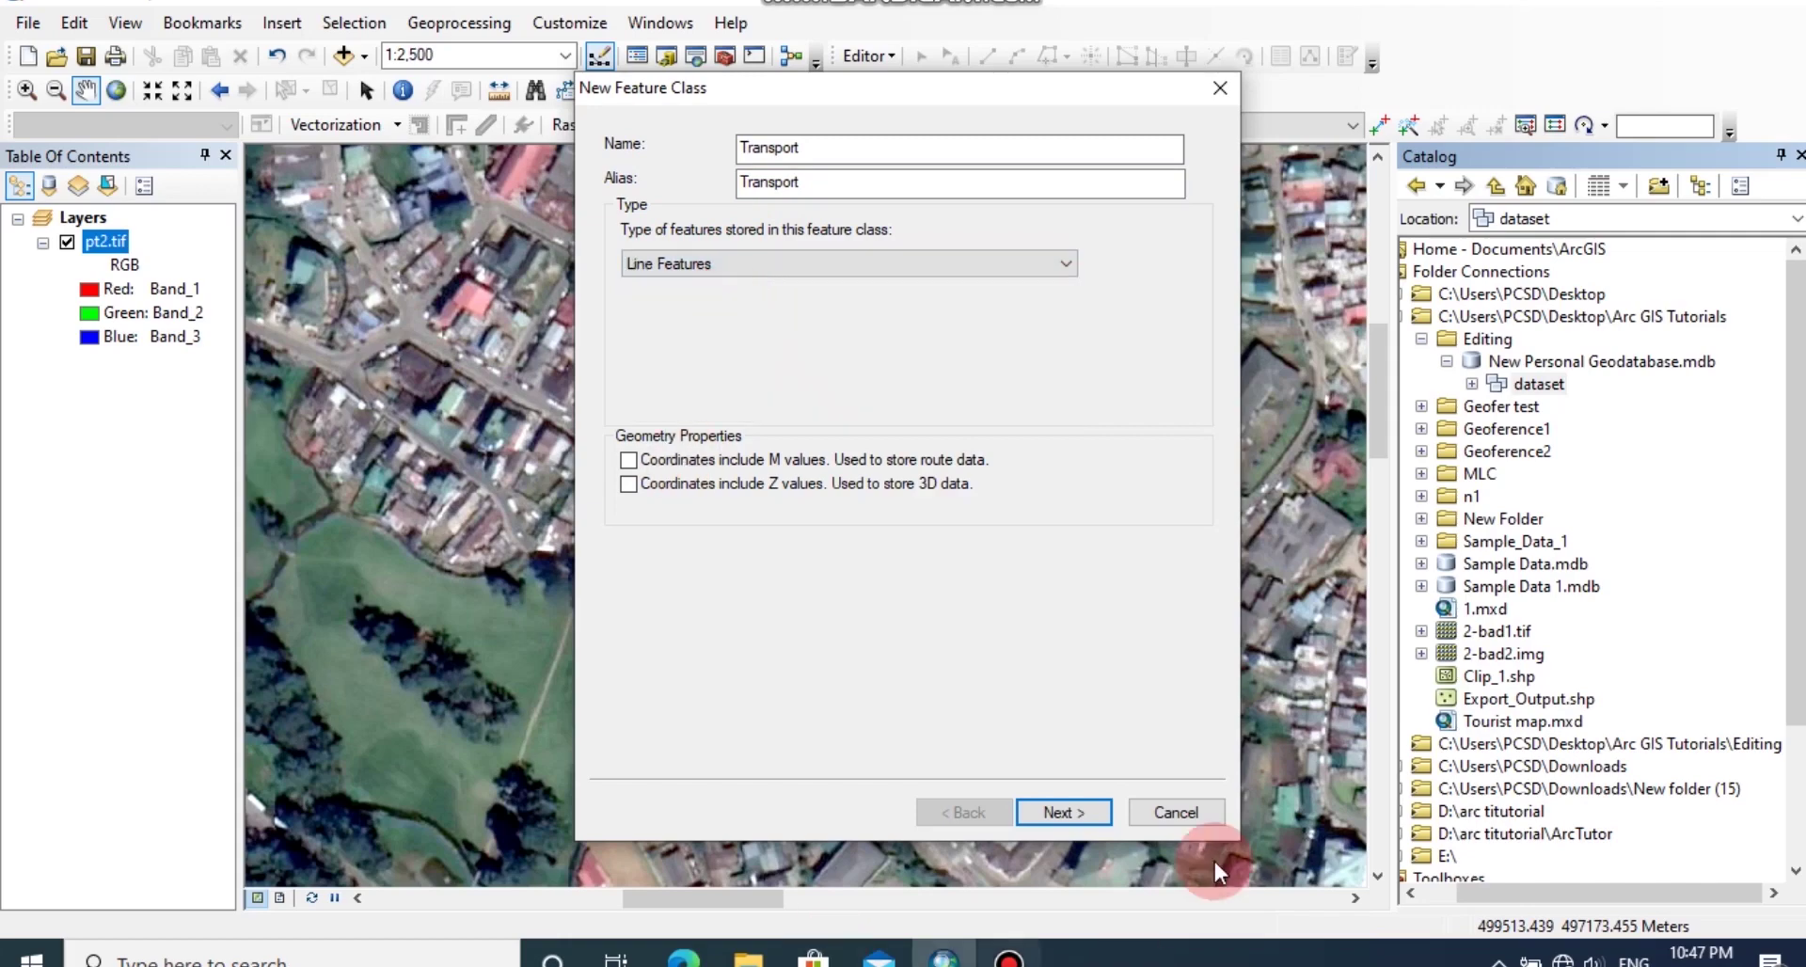
click(1078, 811)
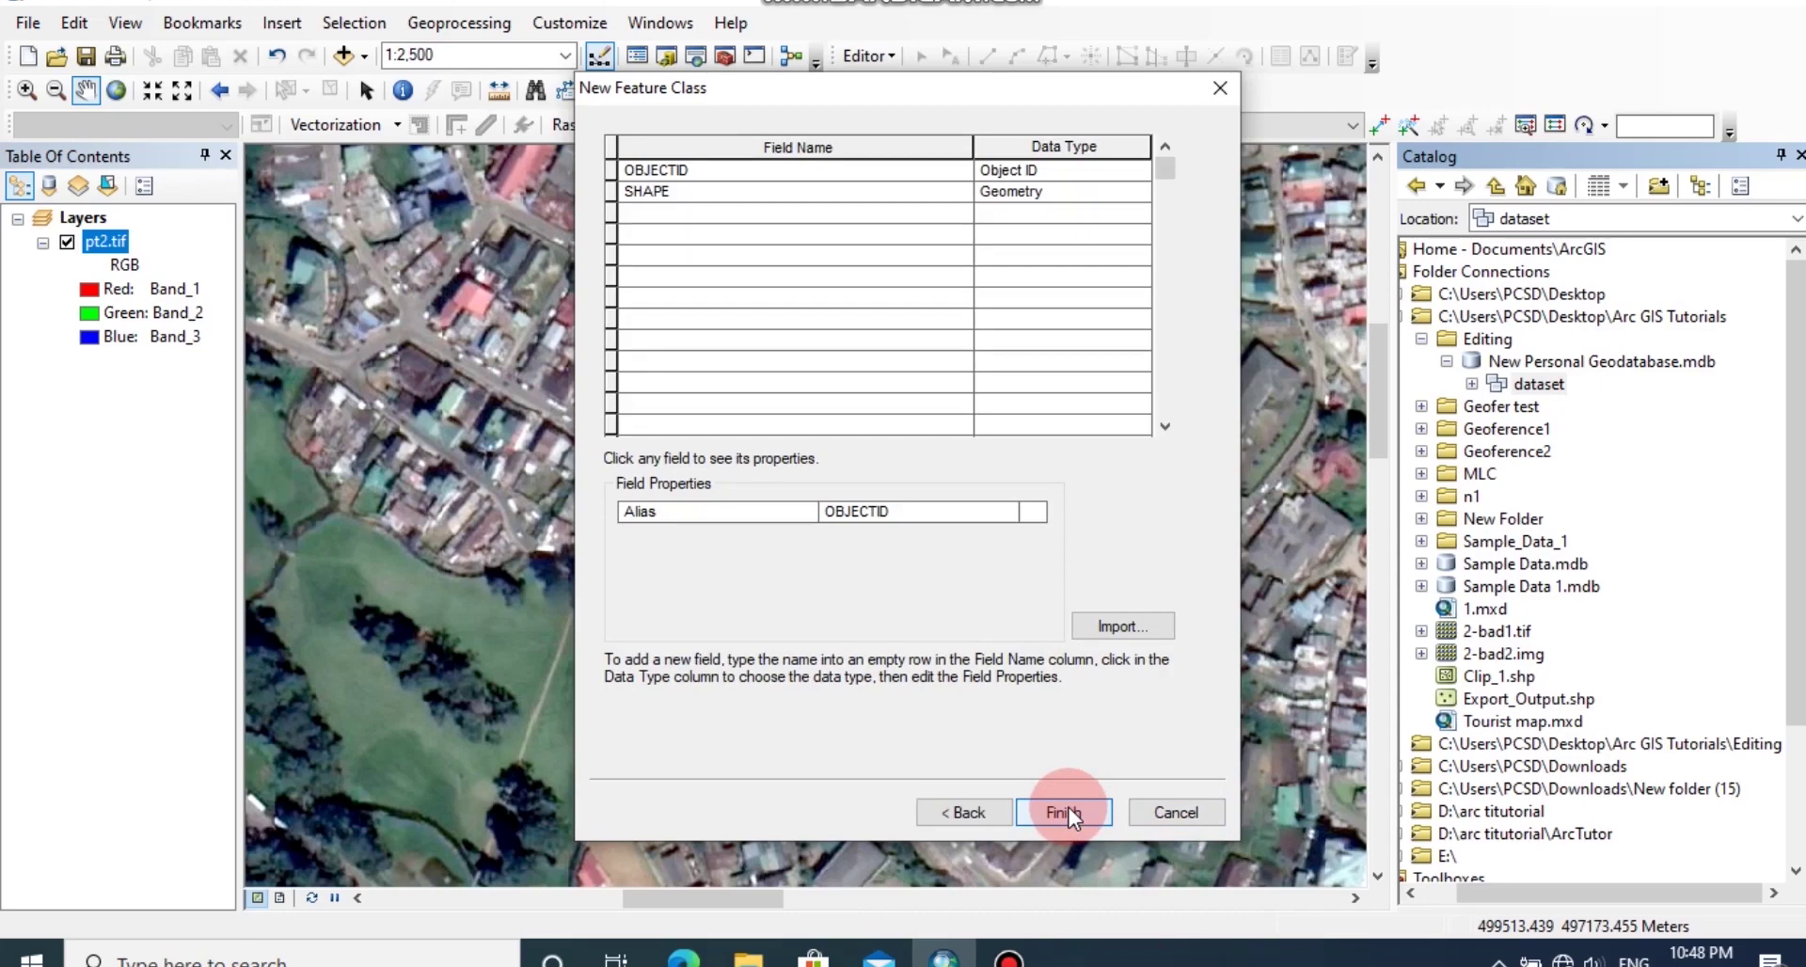
Add a Text field named Type with length 100 and finish the Transport feature class.
click(643, 211)
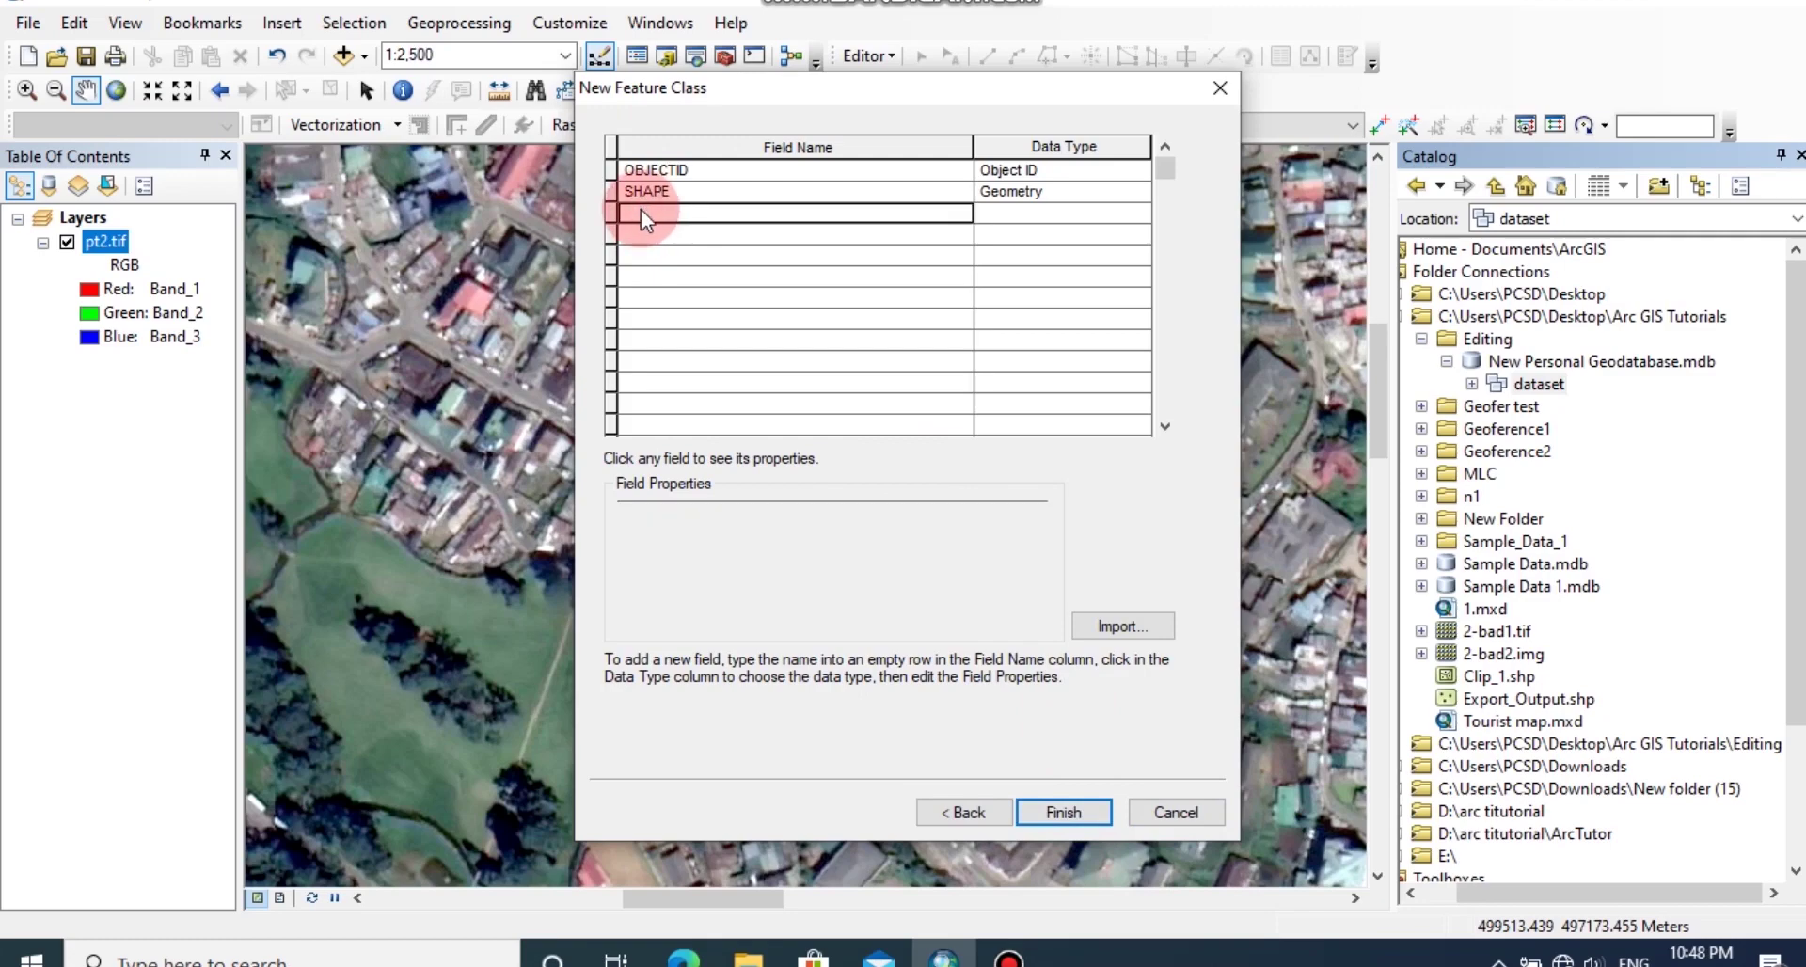
text(Type)
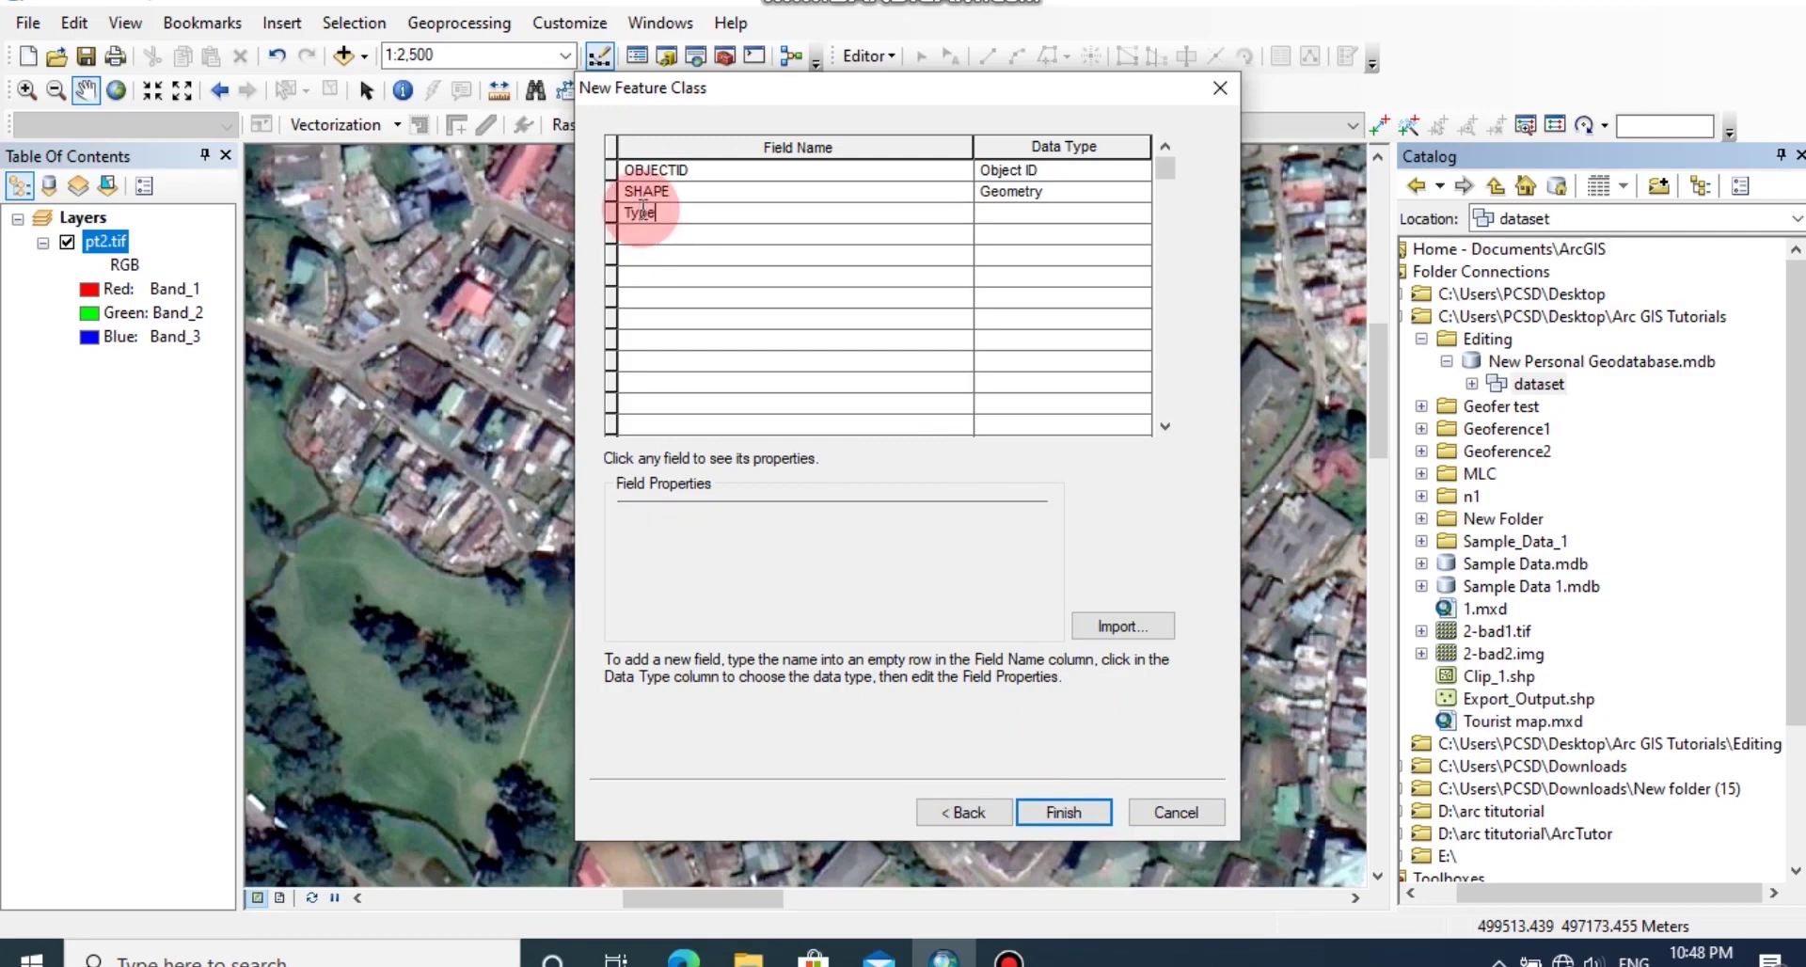
click(1014, 213)
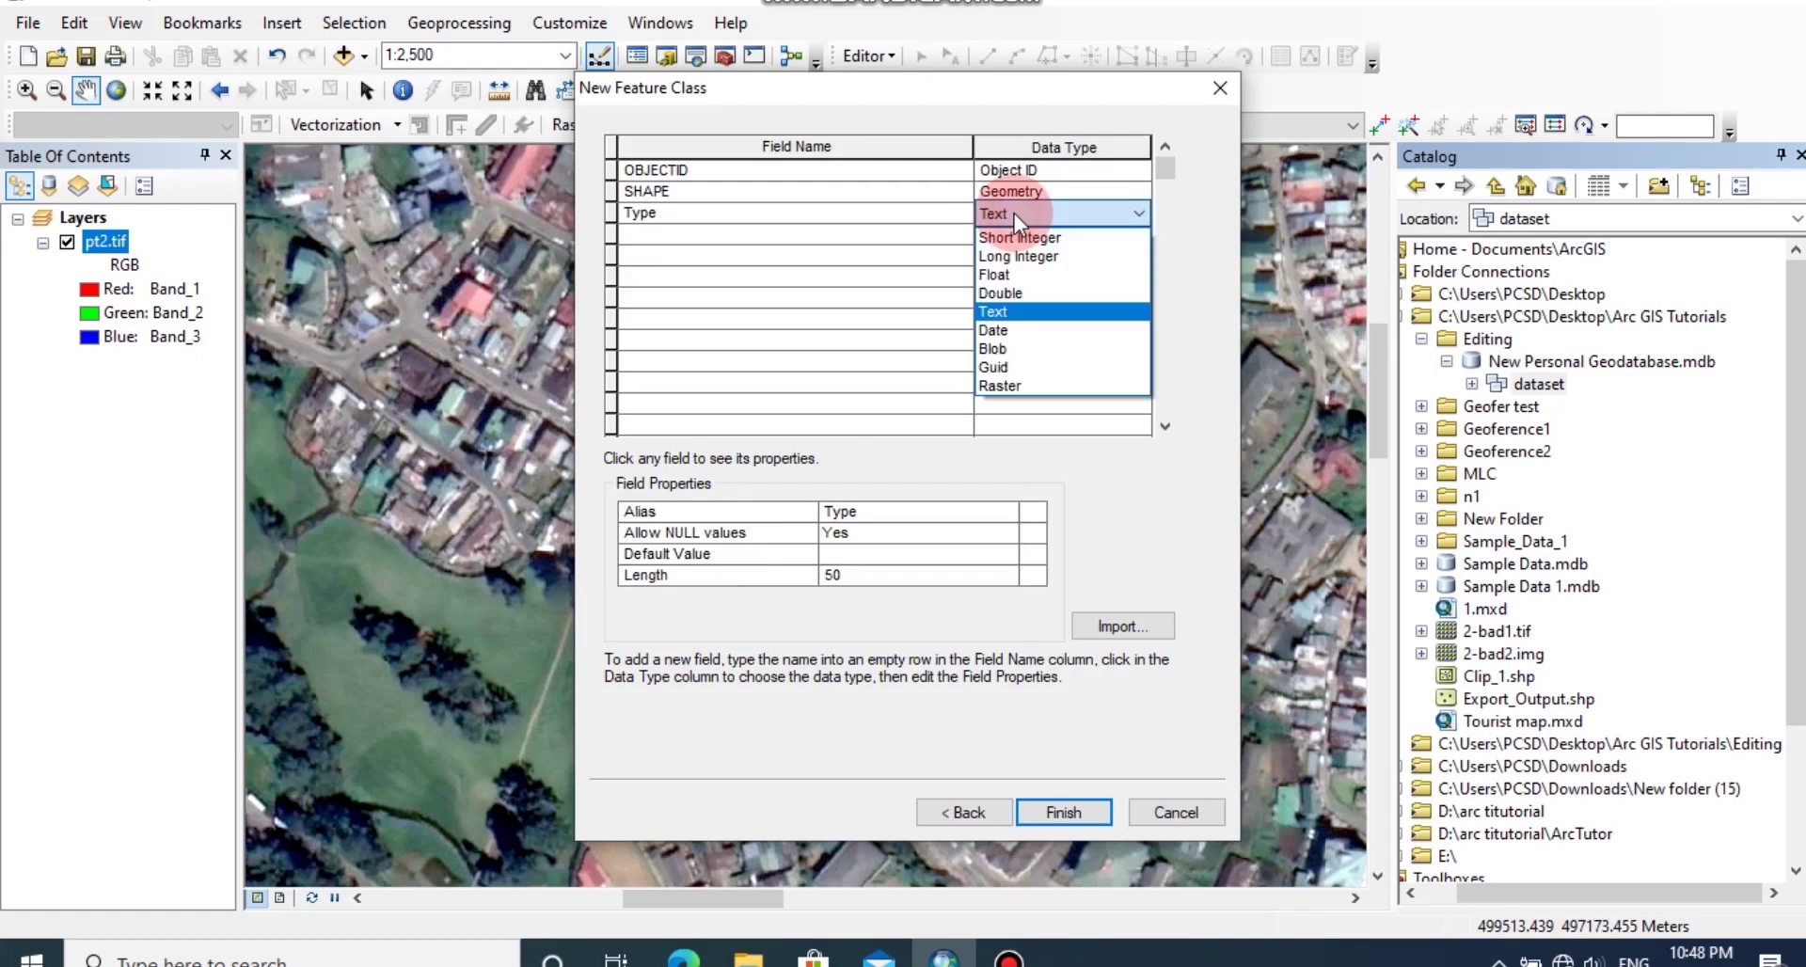
click(1027, 312)
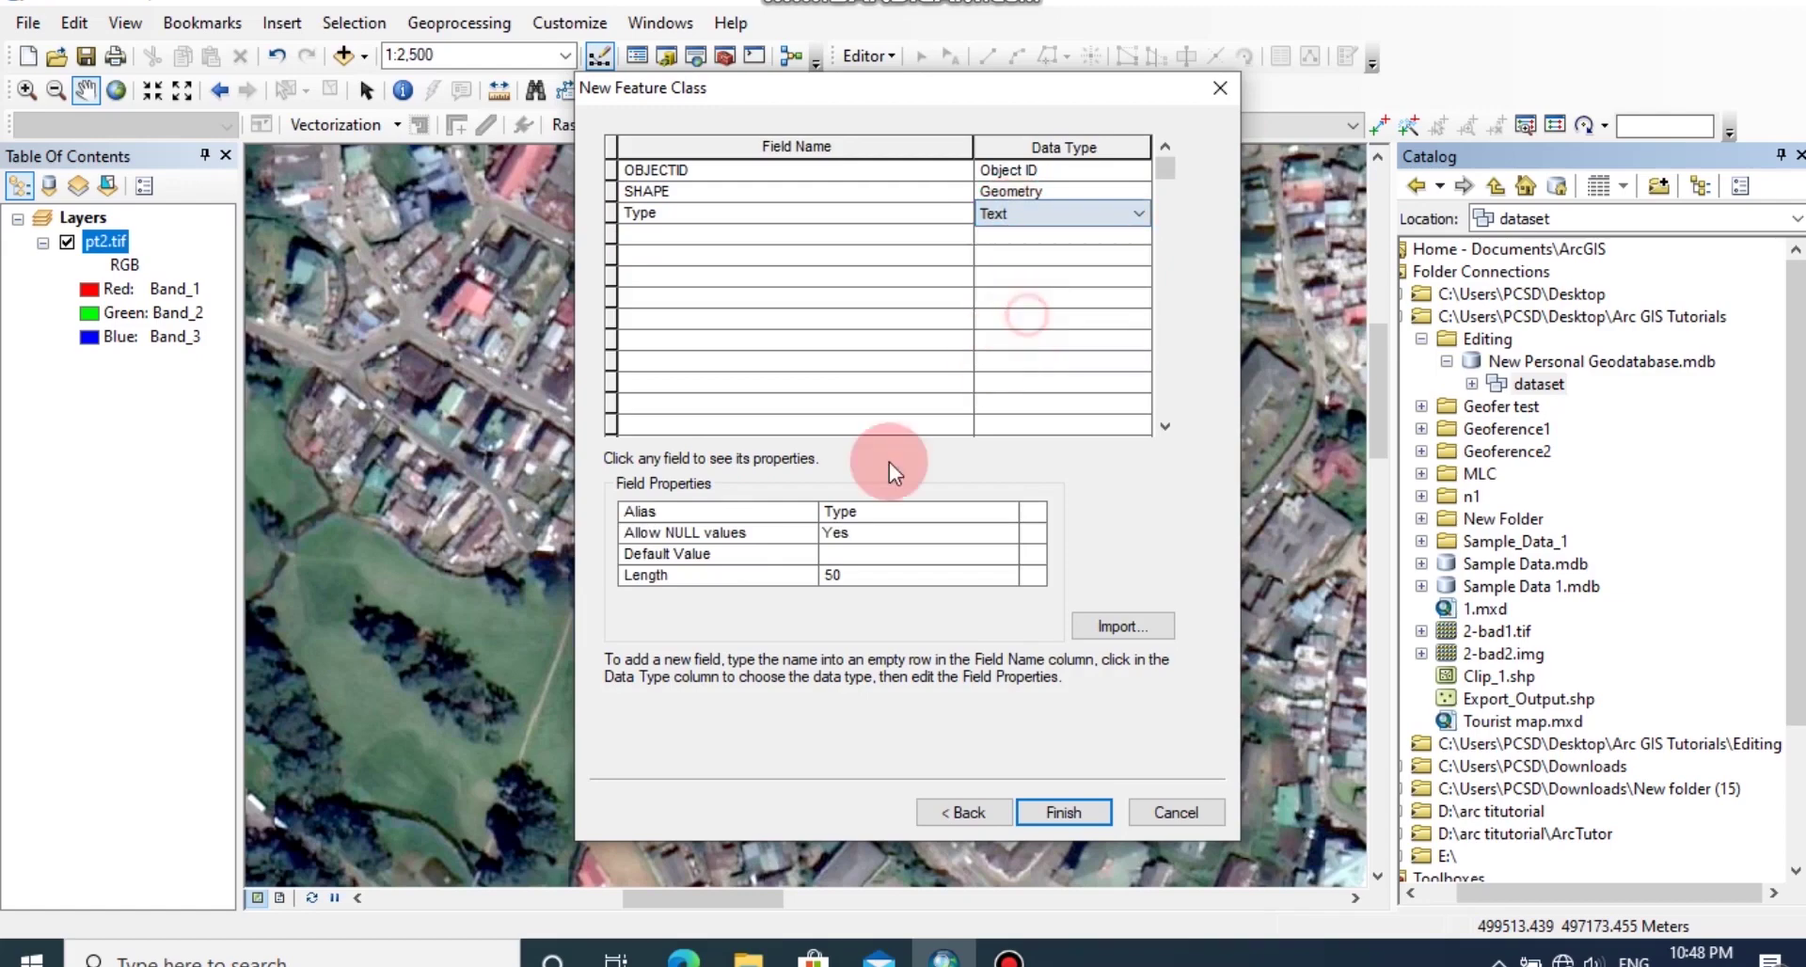
click(811, 585)
click(809, 573)
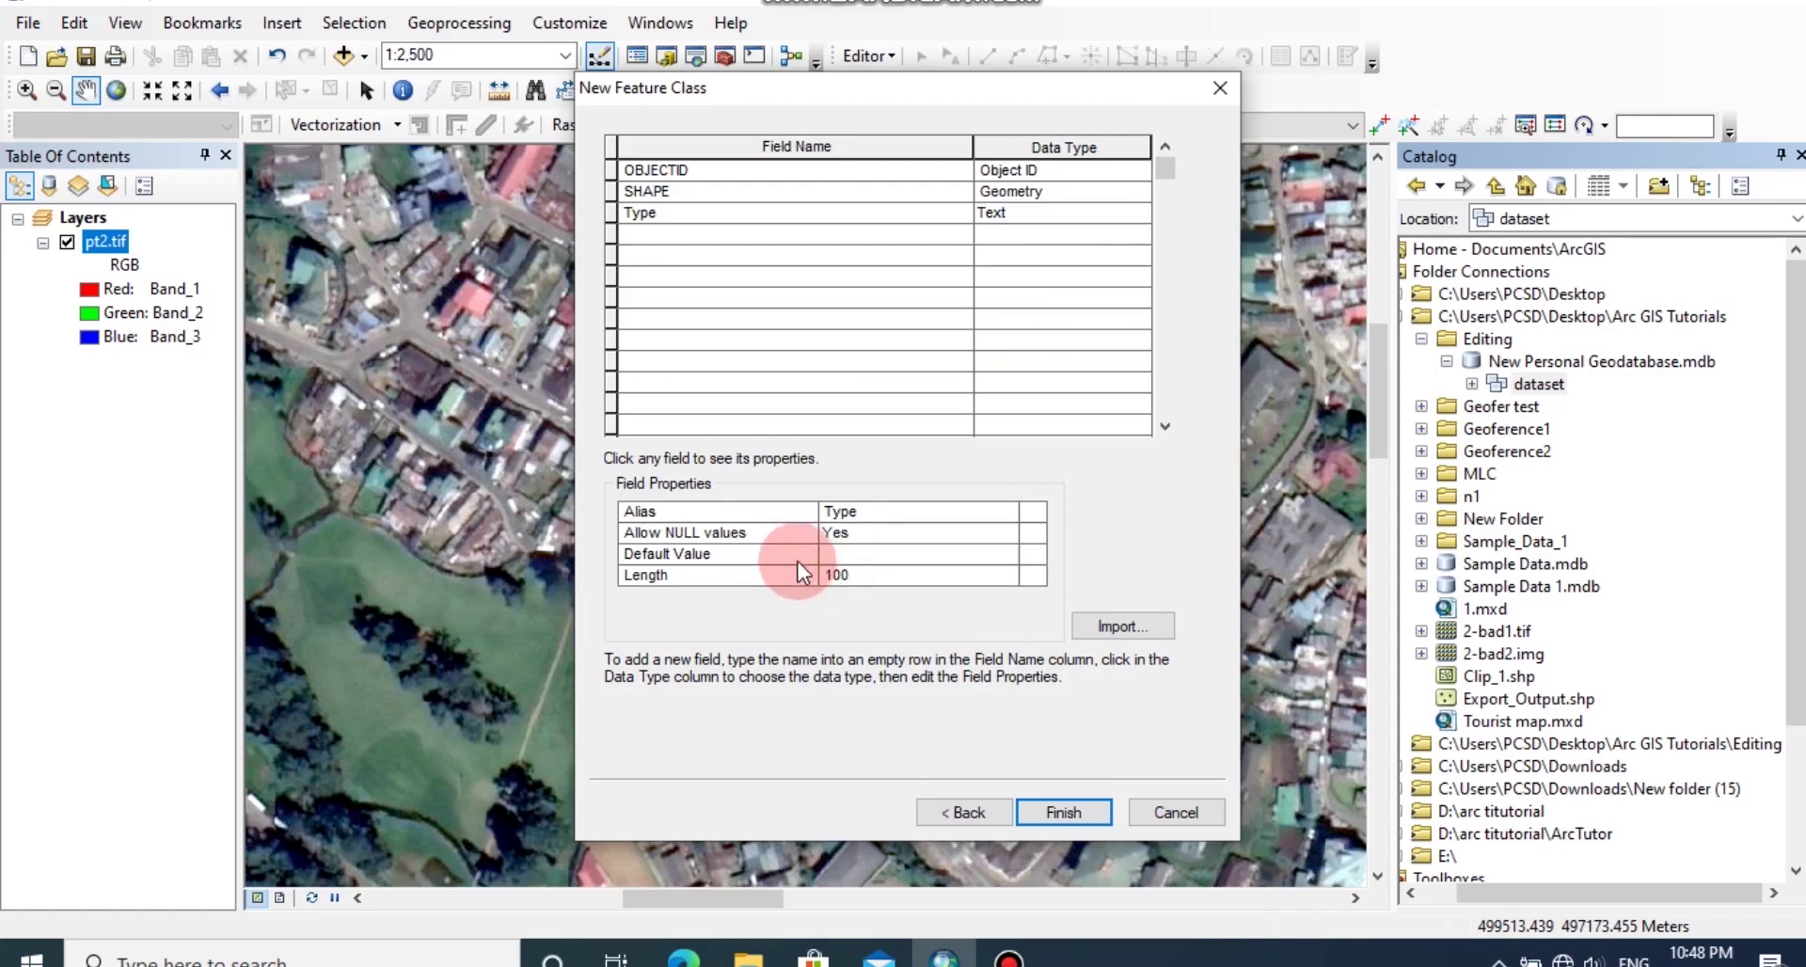
click(1063, 814)
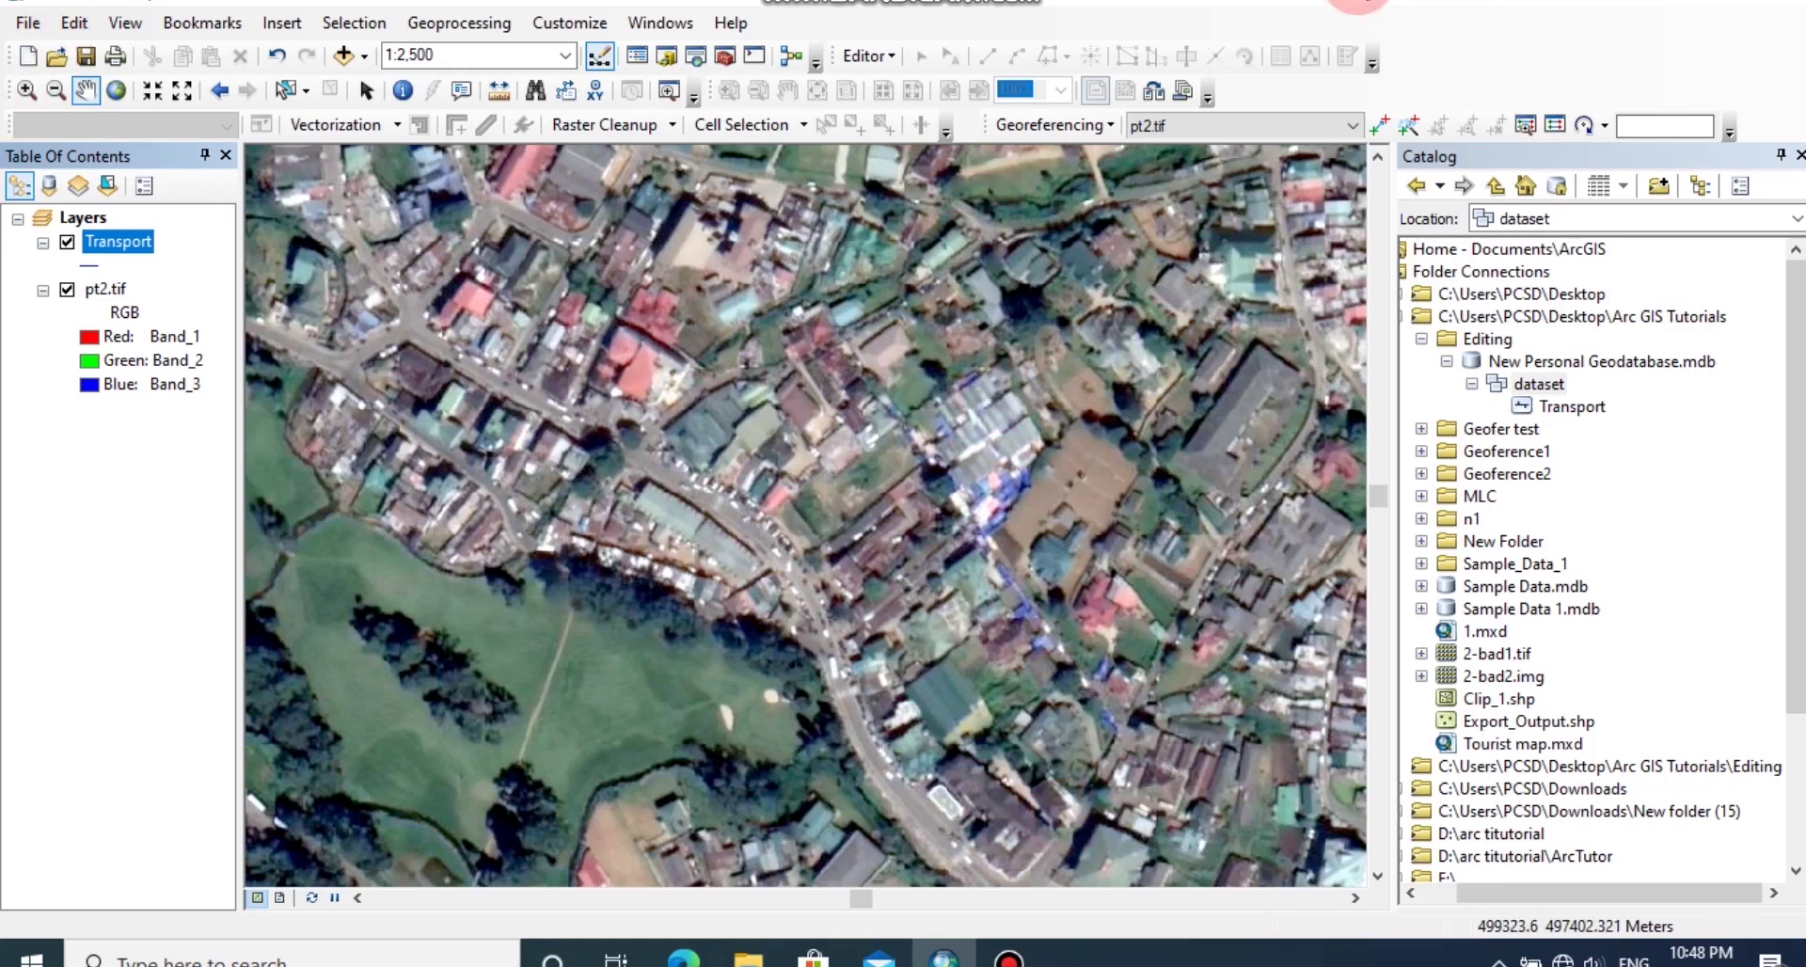
Bring up the toolbar list to enable the Editor toolbar.
right_click(1464, 65)
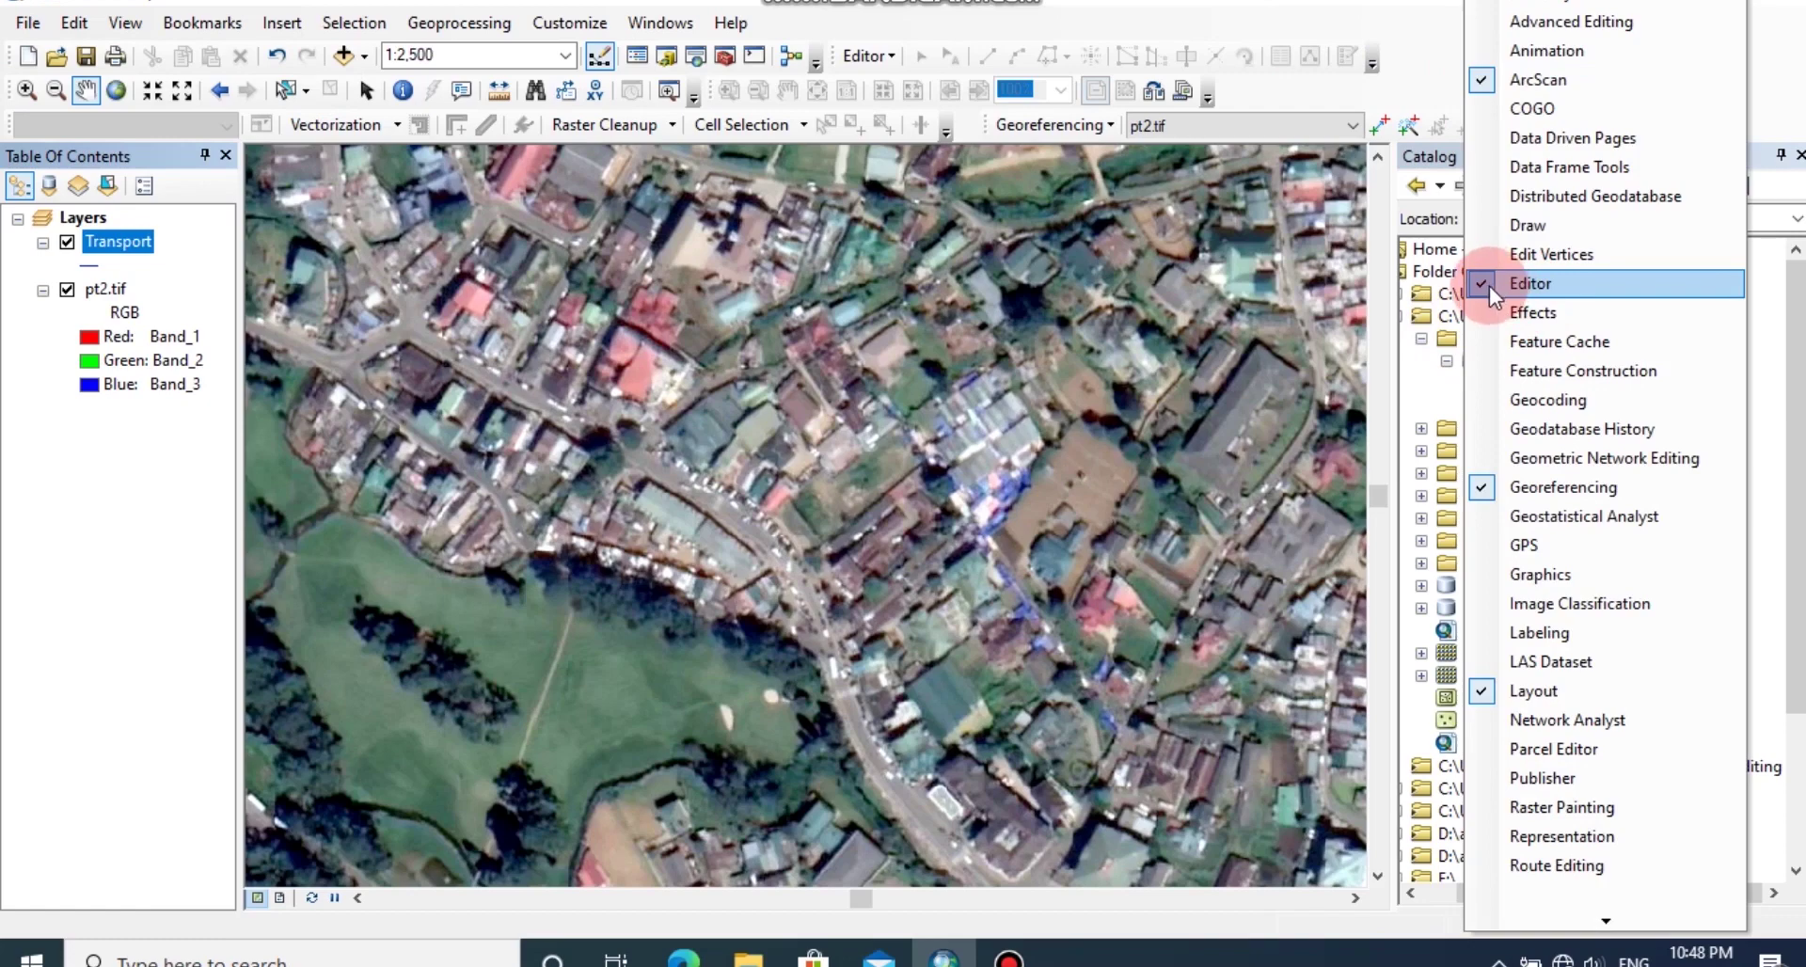
Start an edit session from the Editor menu.
click(1283, 87)
click(856, 55)
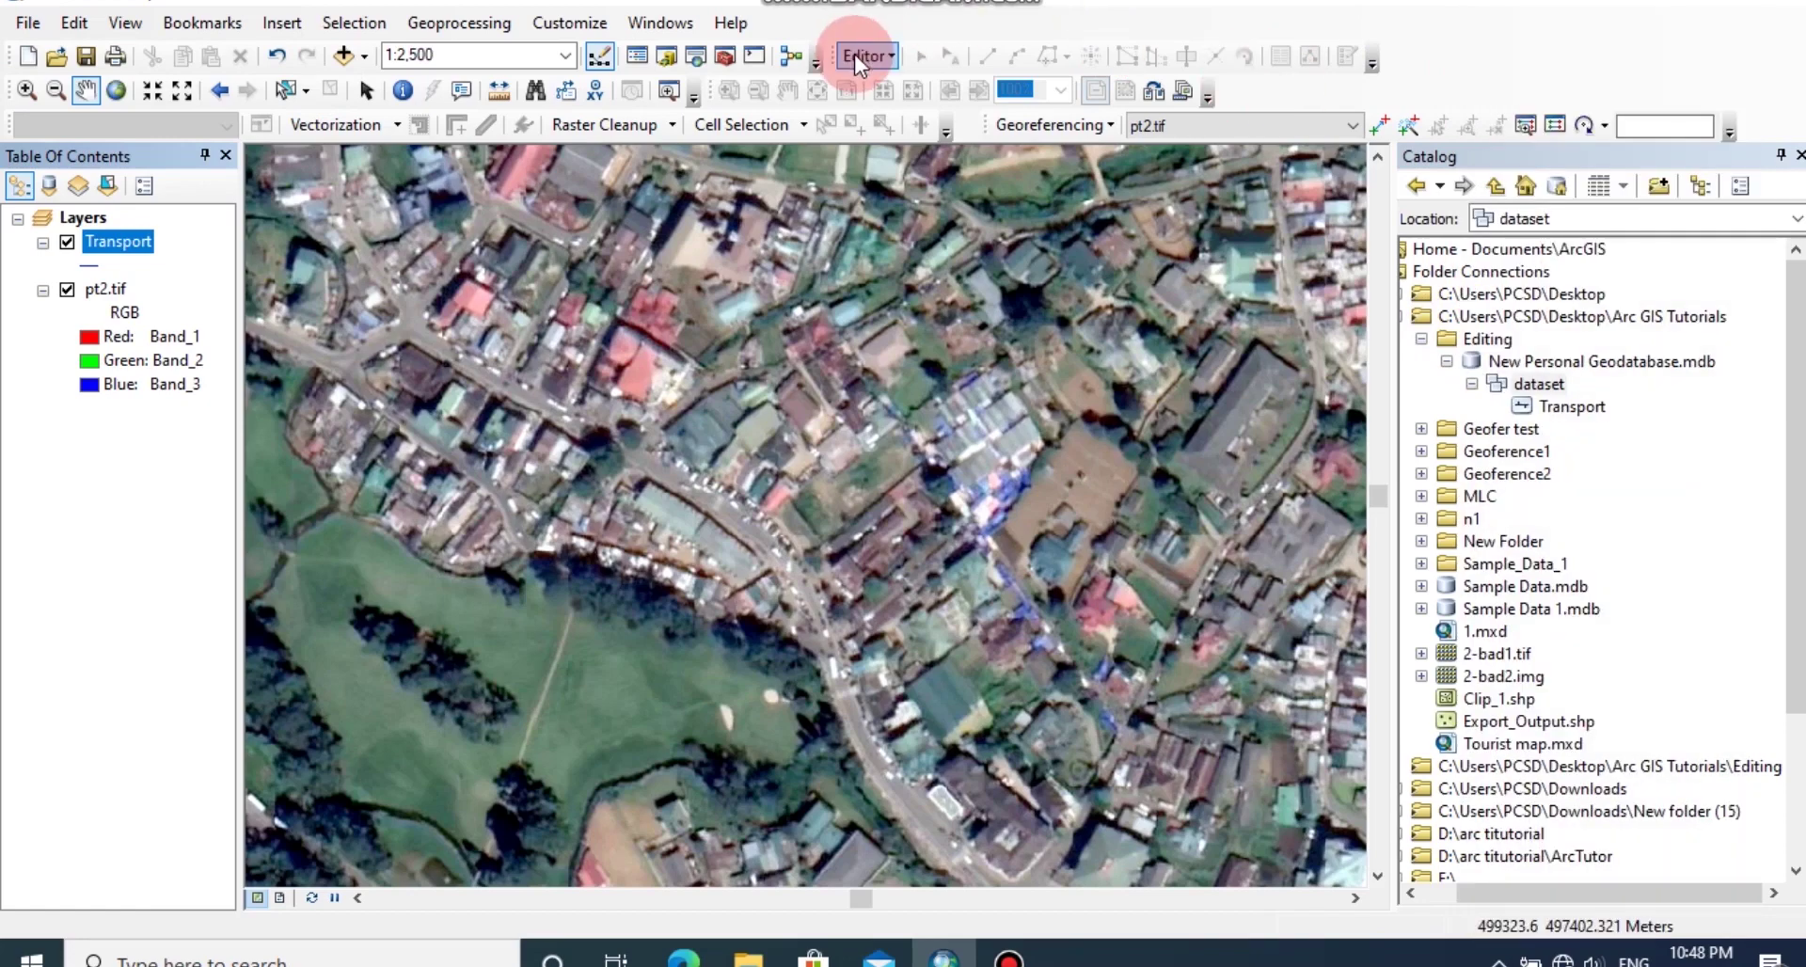
click(881, 59)
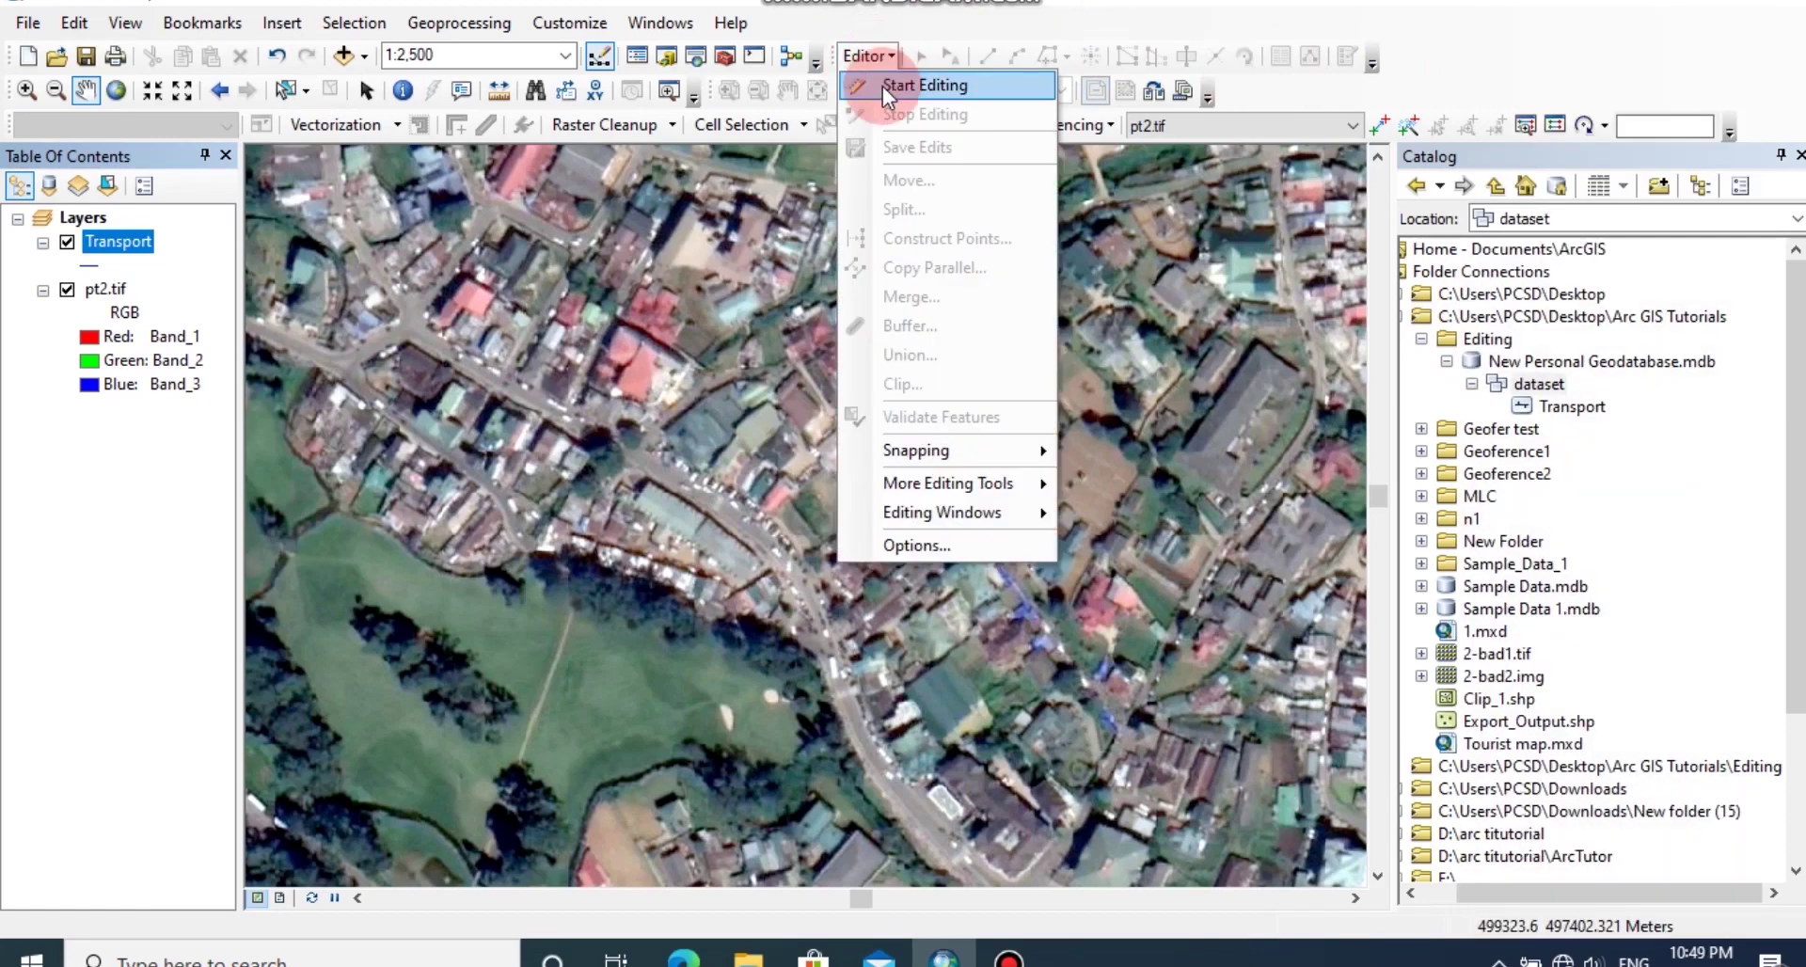
click(884, 85)
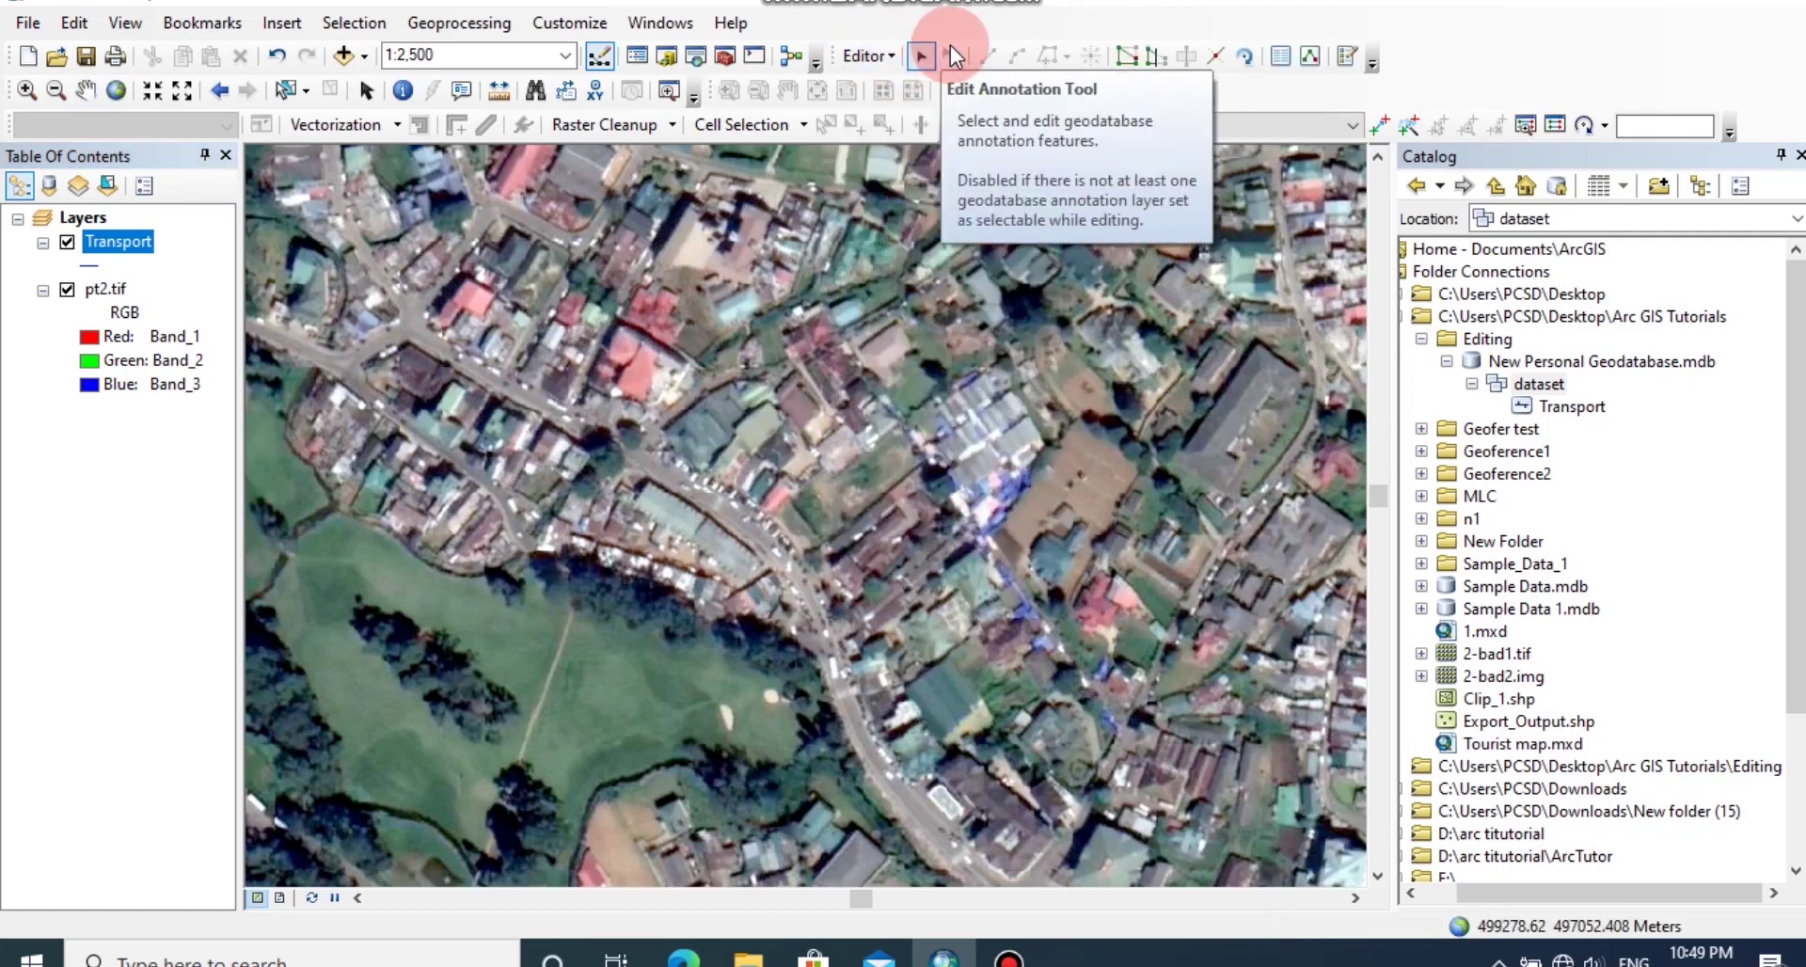
Select the Transport template in Create Features and close the Catalog to widen the map.
click(1351, 56)
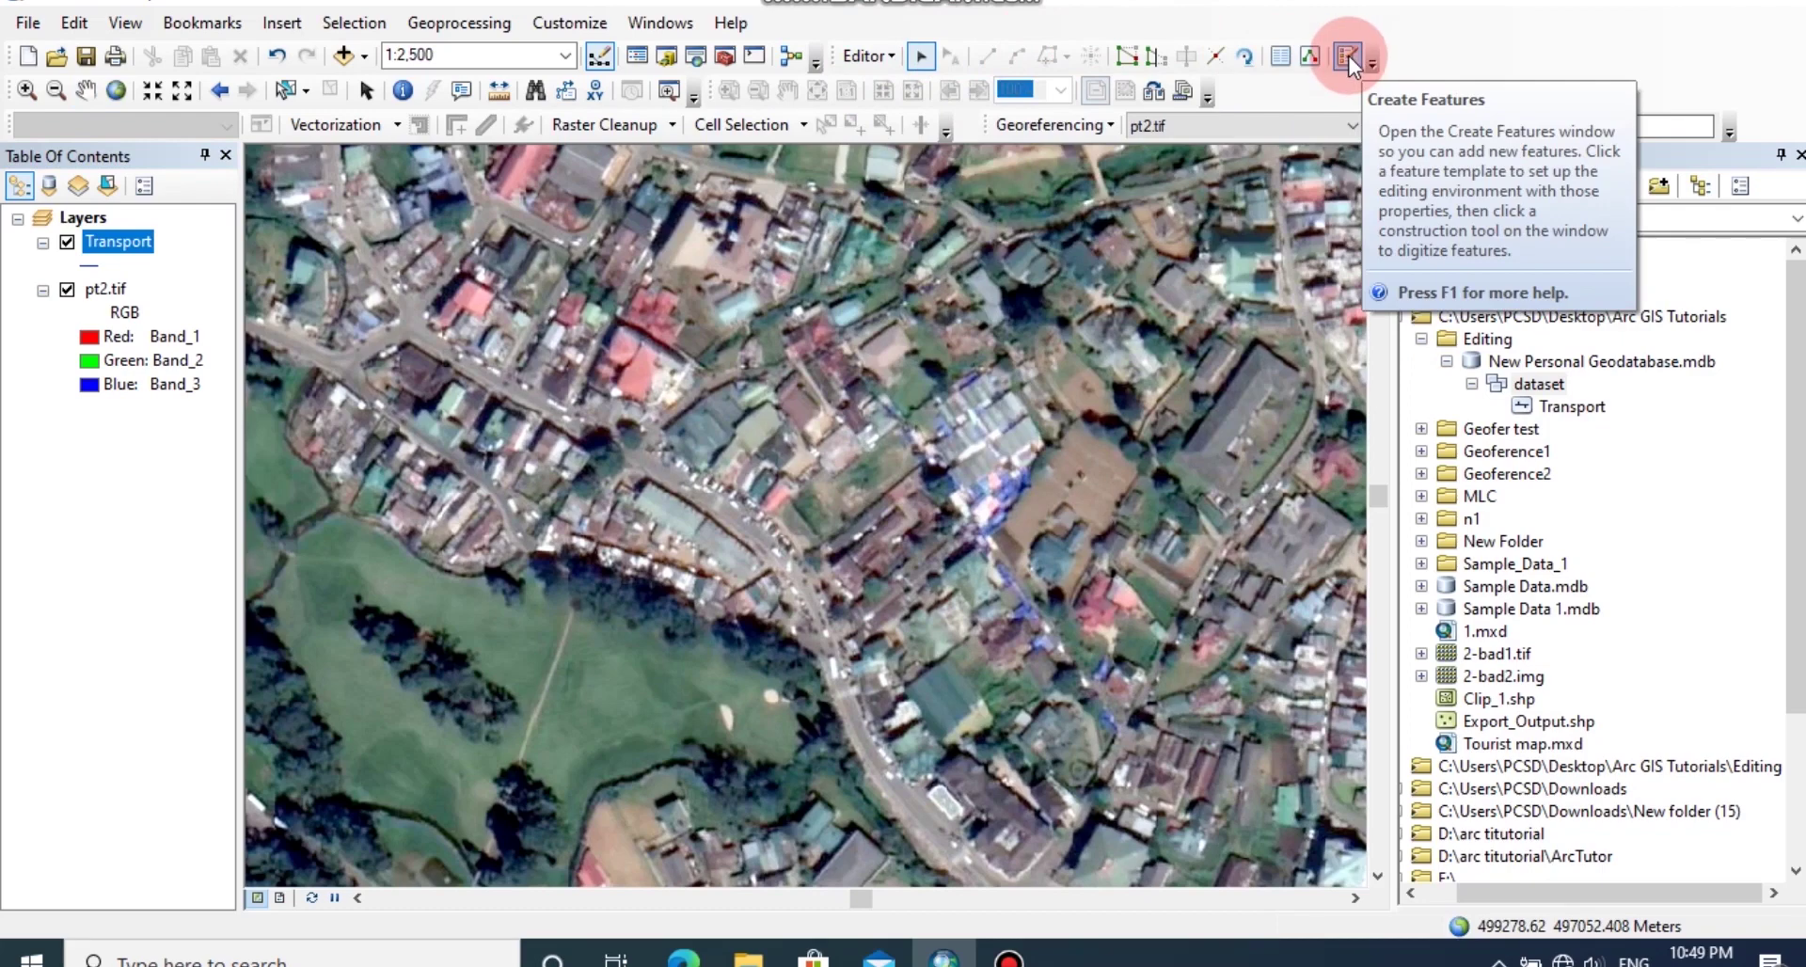
click(1350, 58)
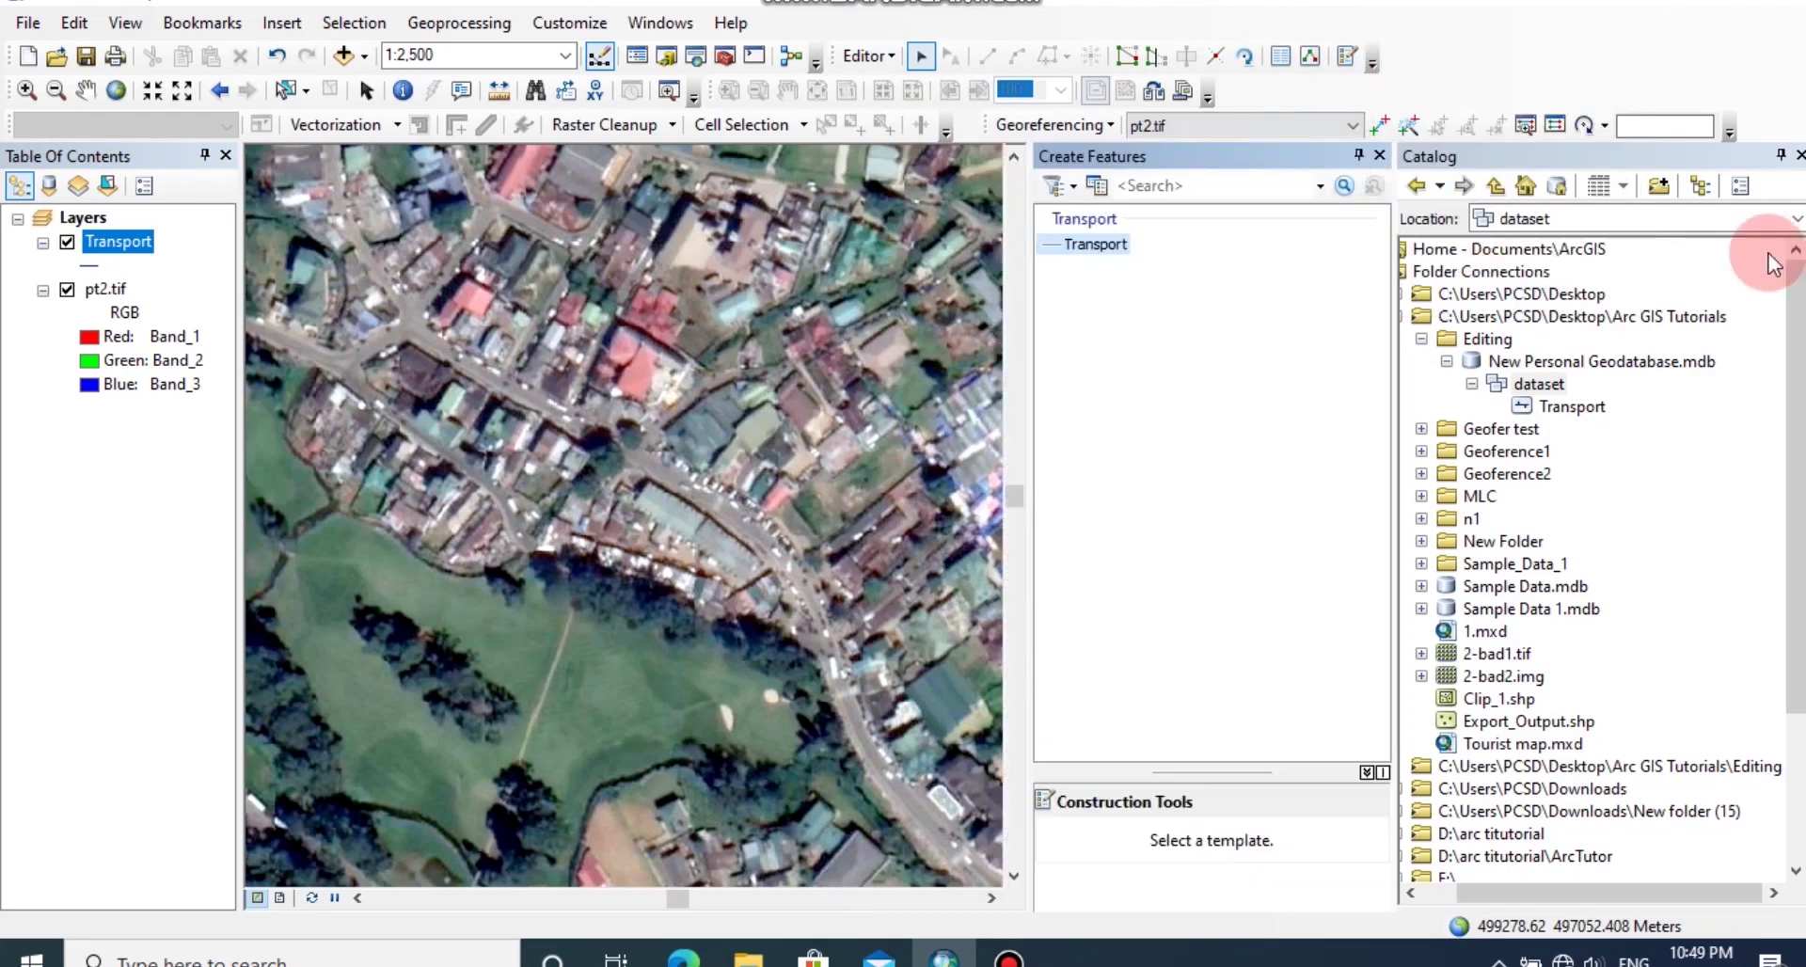
click(1105, 243)
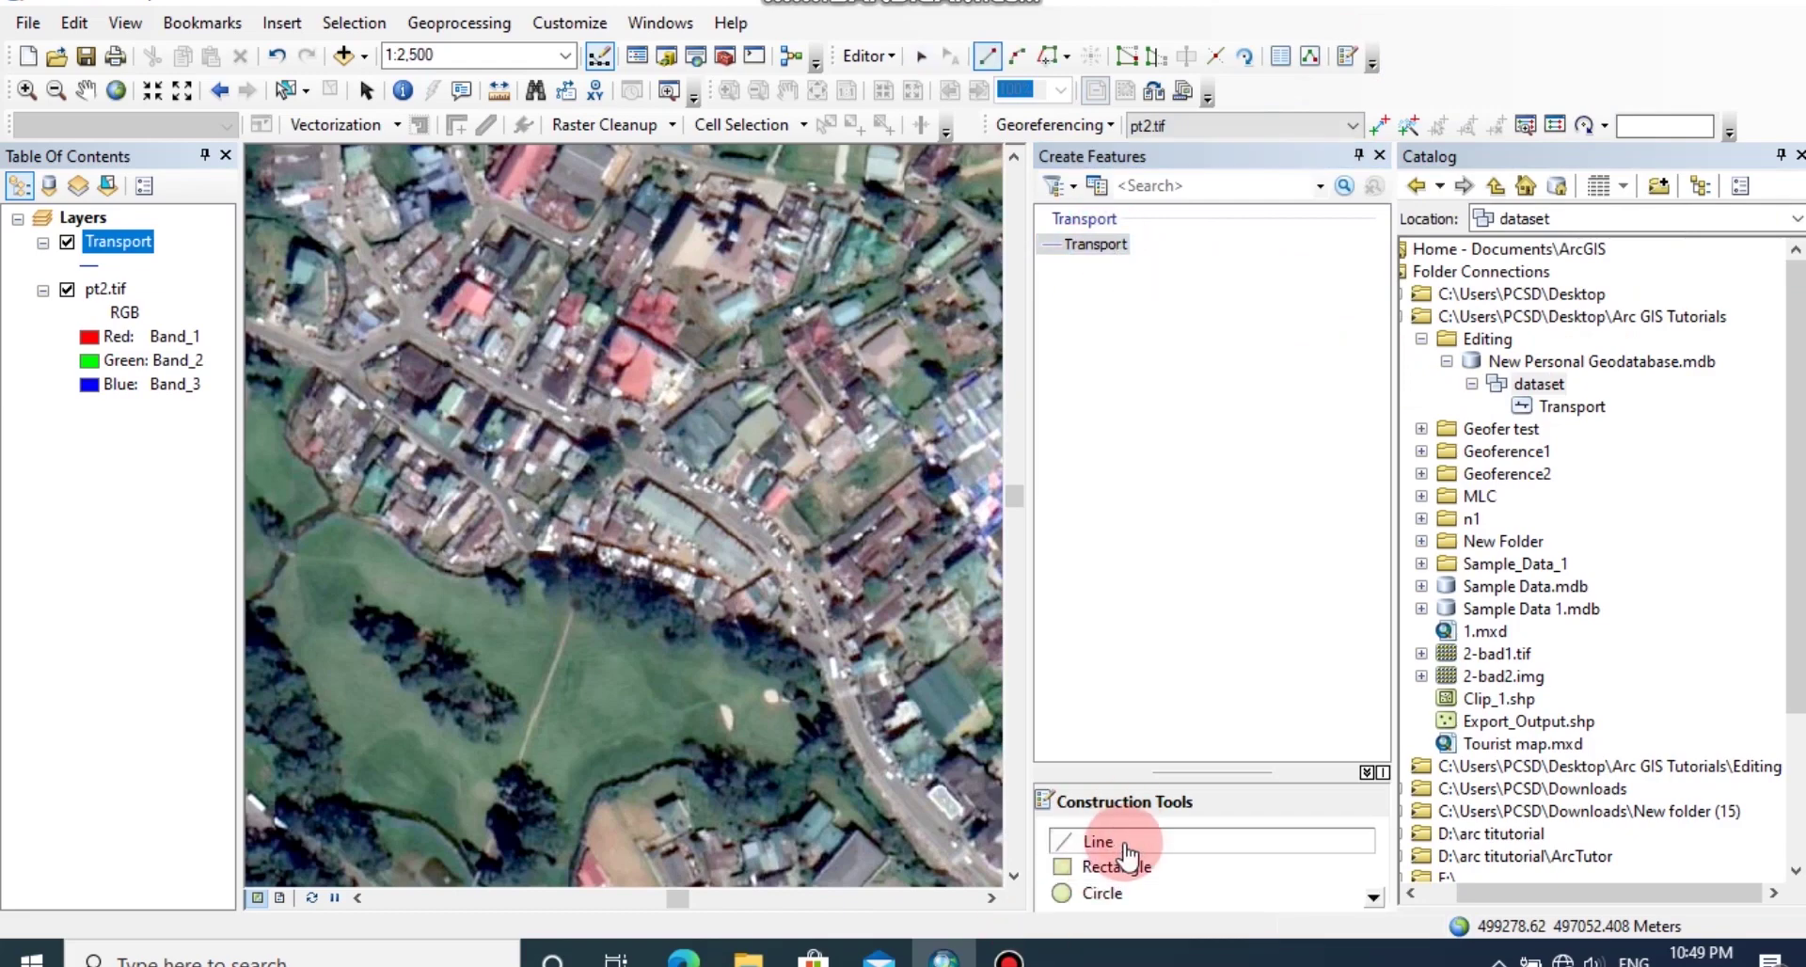
click(1800, 155)
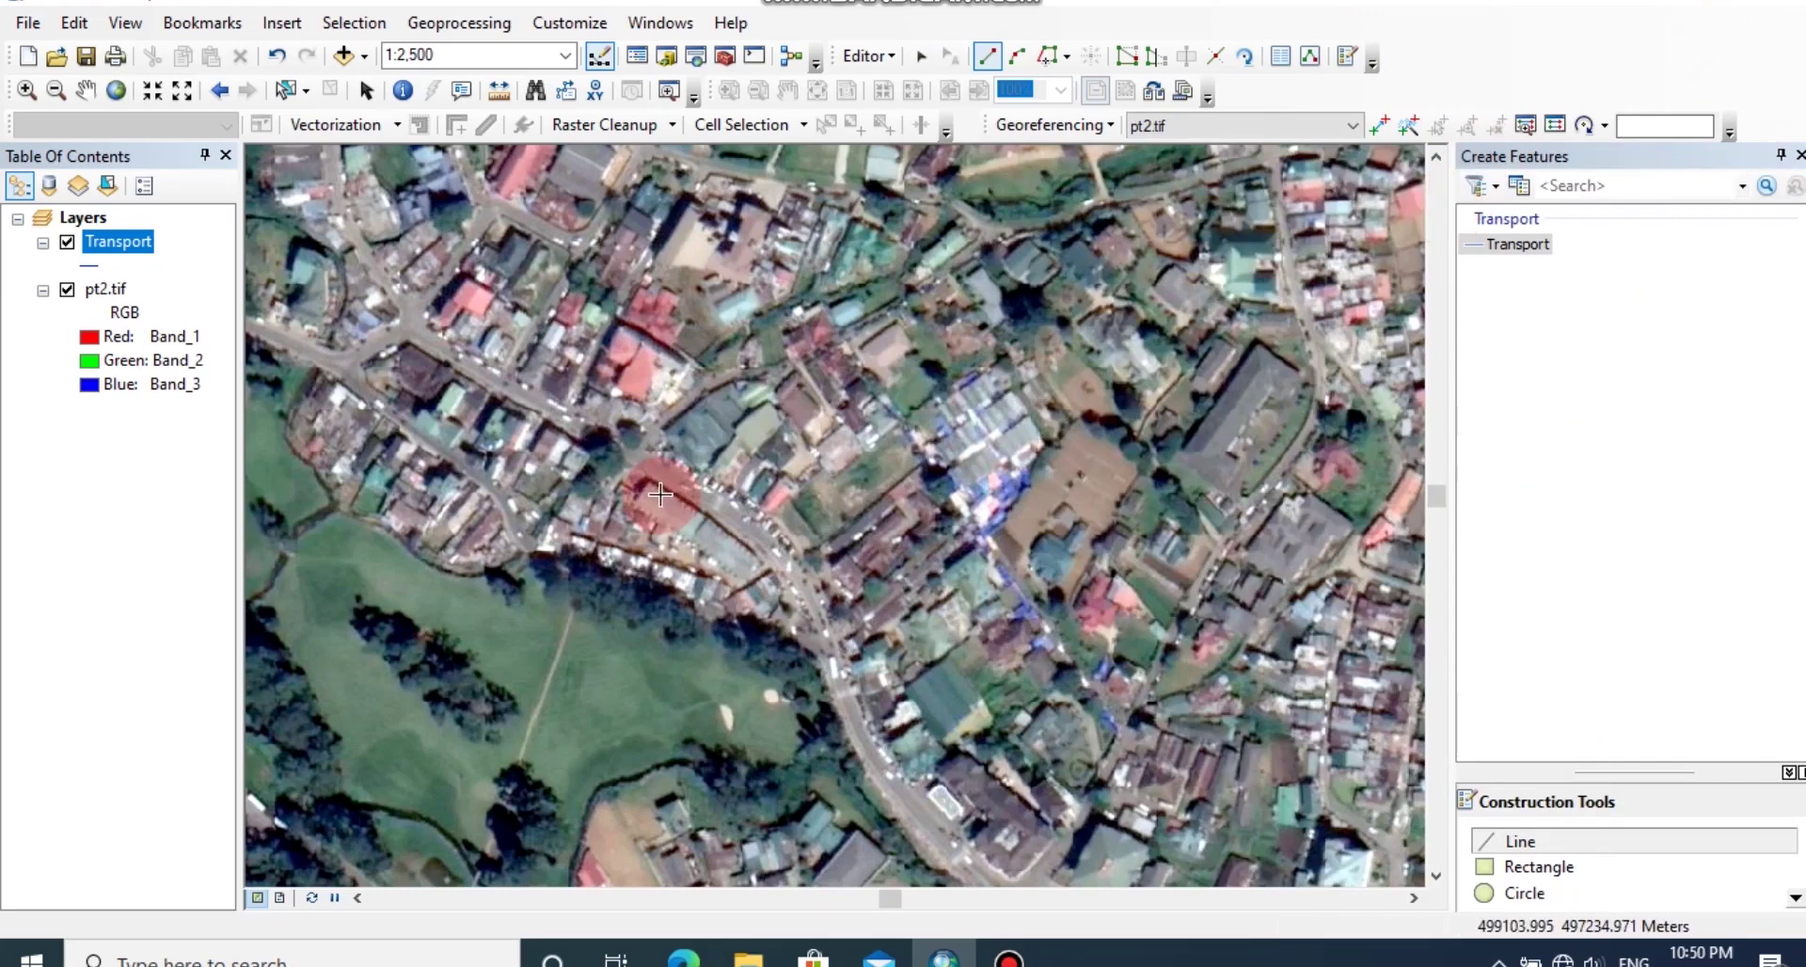
Trace the curving road from the upper left down past the park as one Transport line.
scroll(661, 494, up, 1)
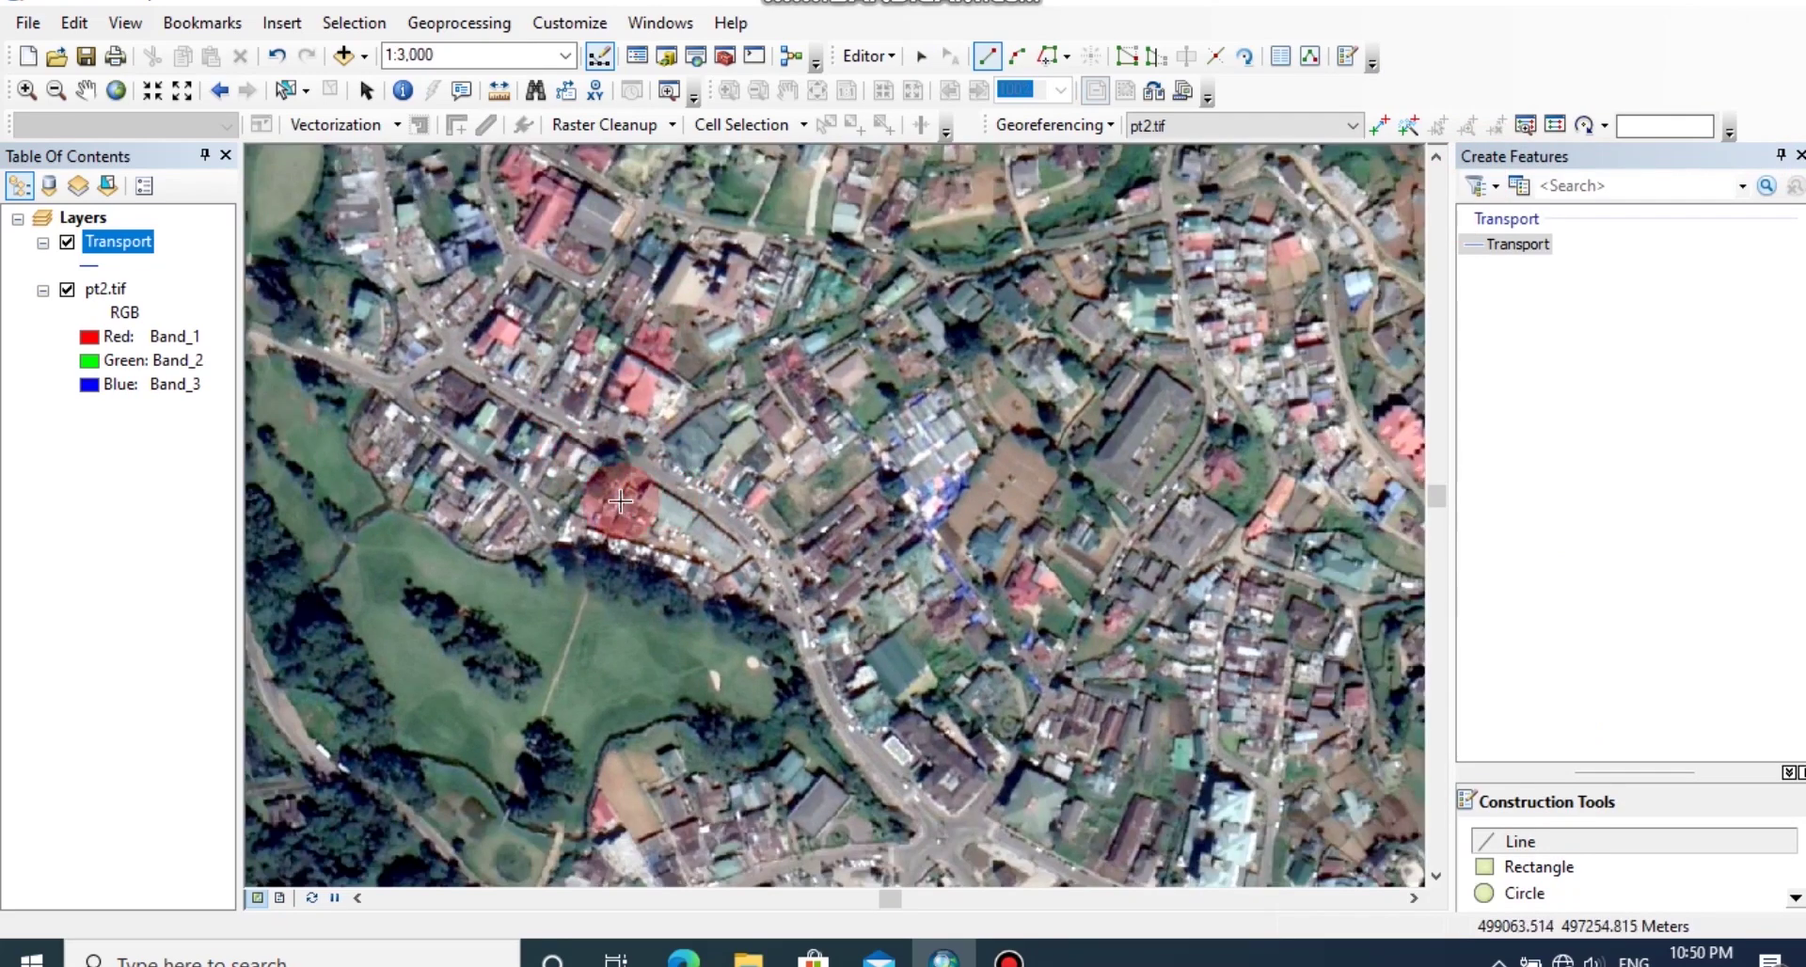
scroll(620, 501, down, 2)
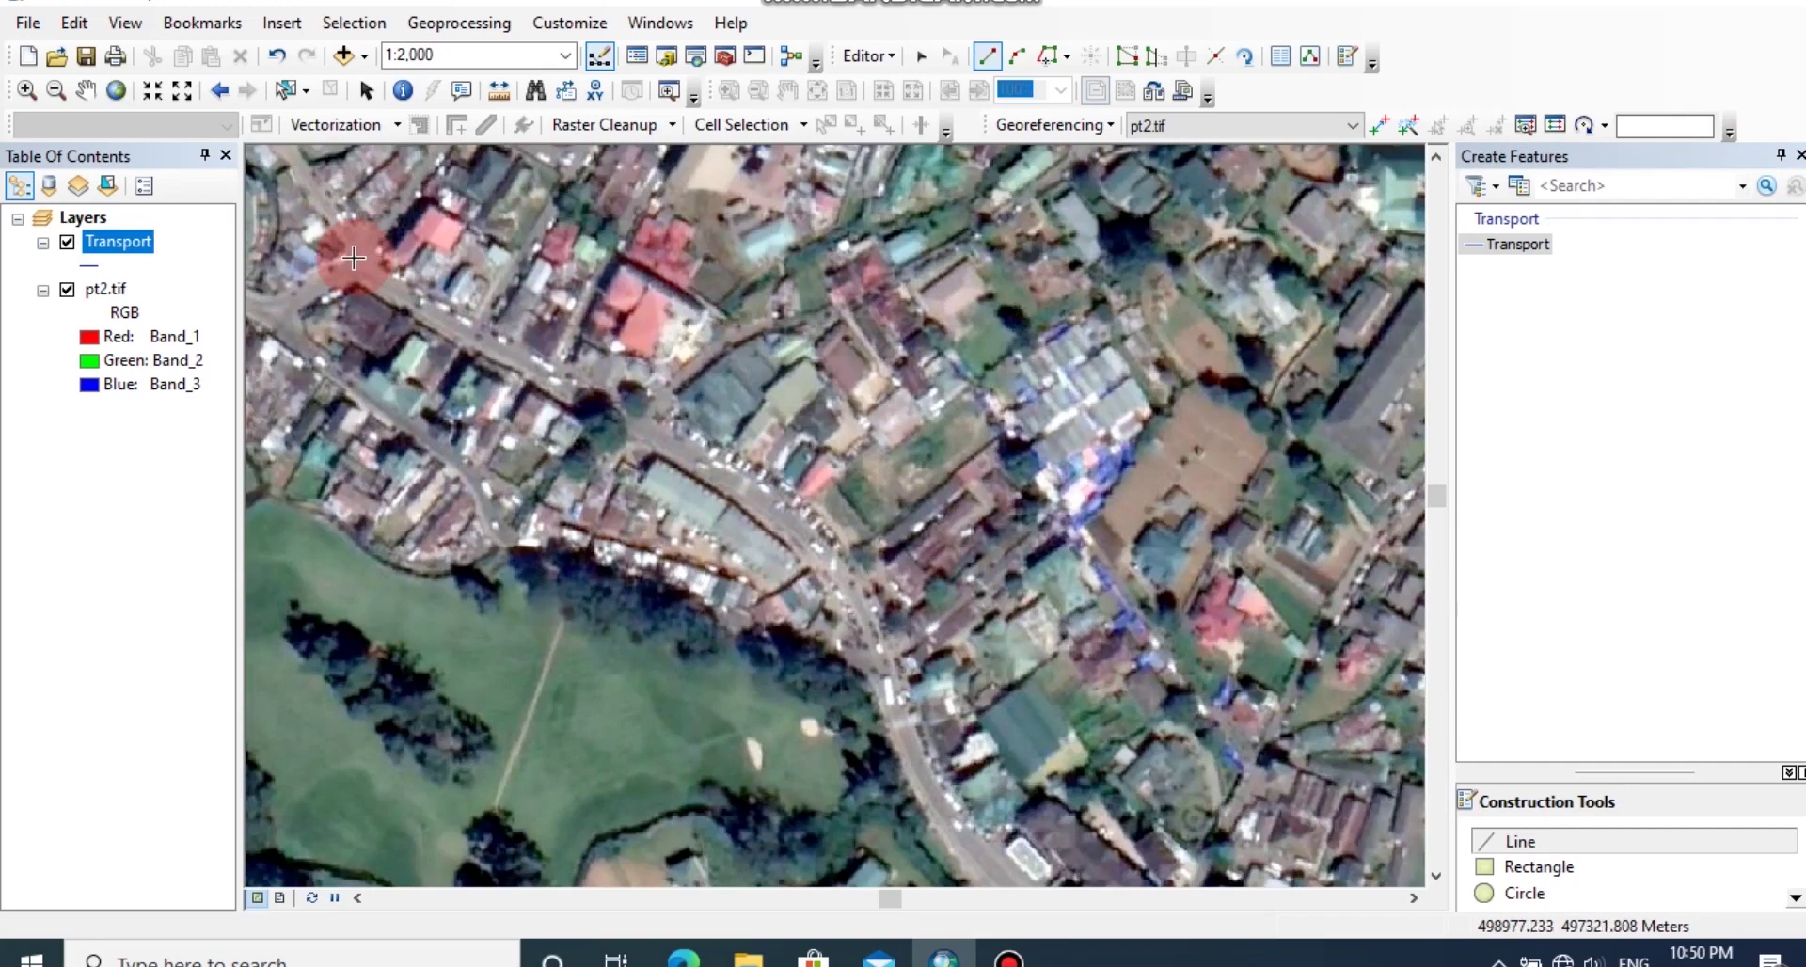
click(353, 257)
click(411, 302)
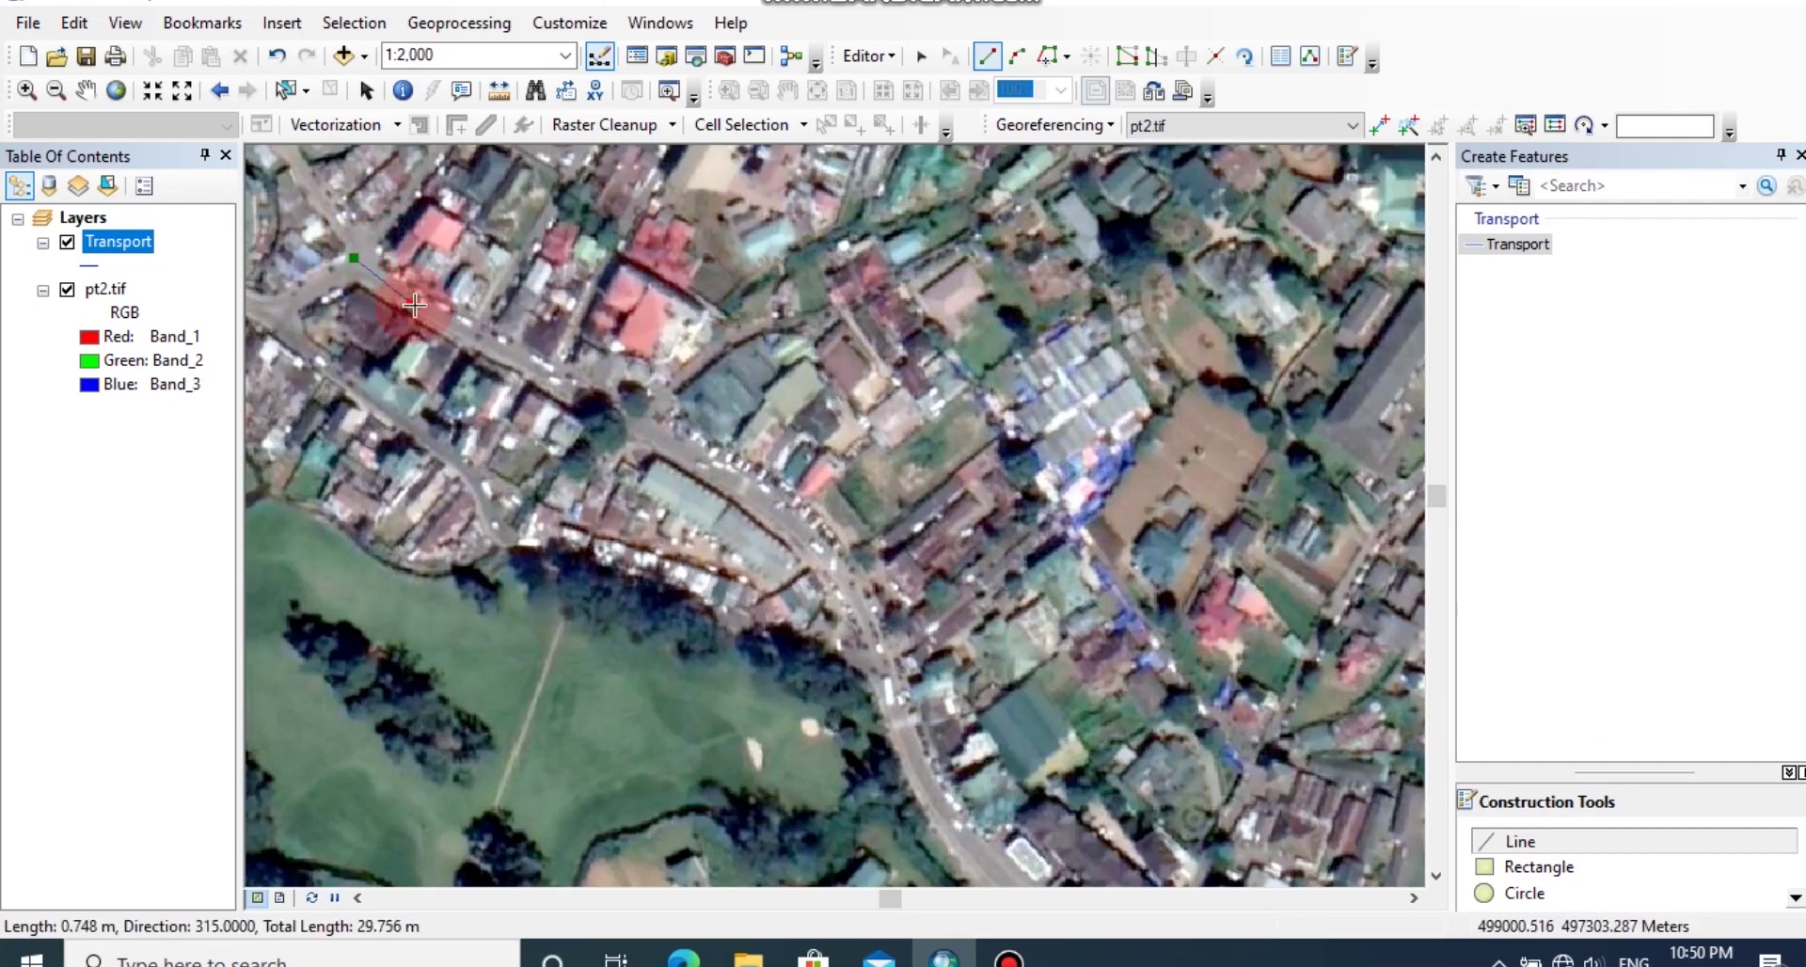
click(461, 333)
click(521, 364)
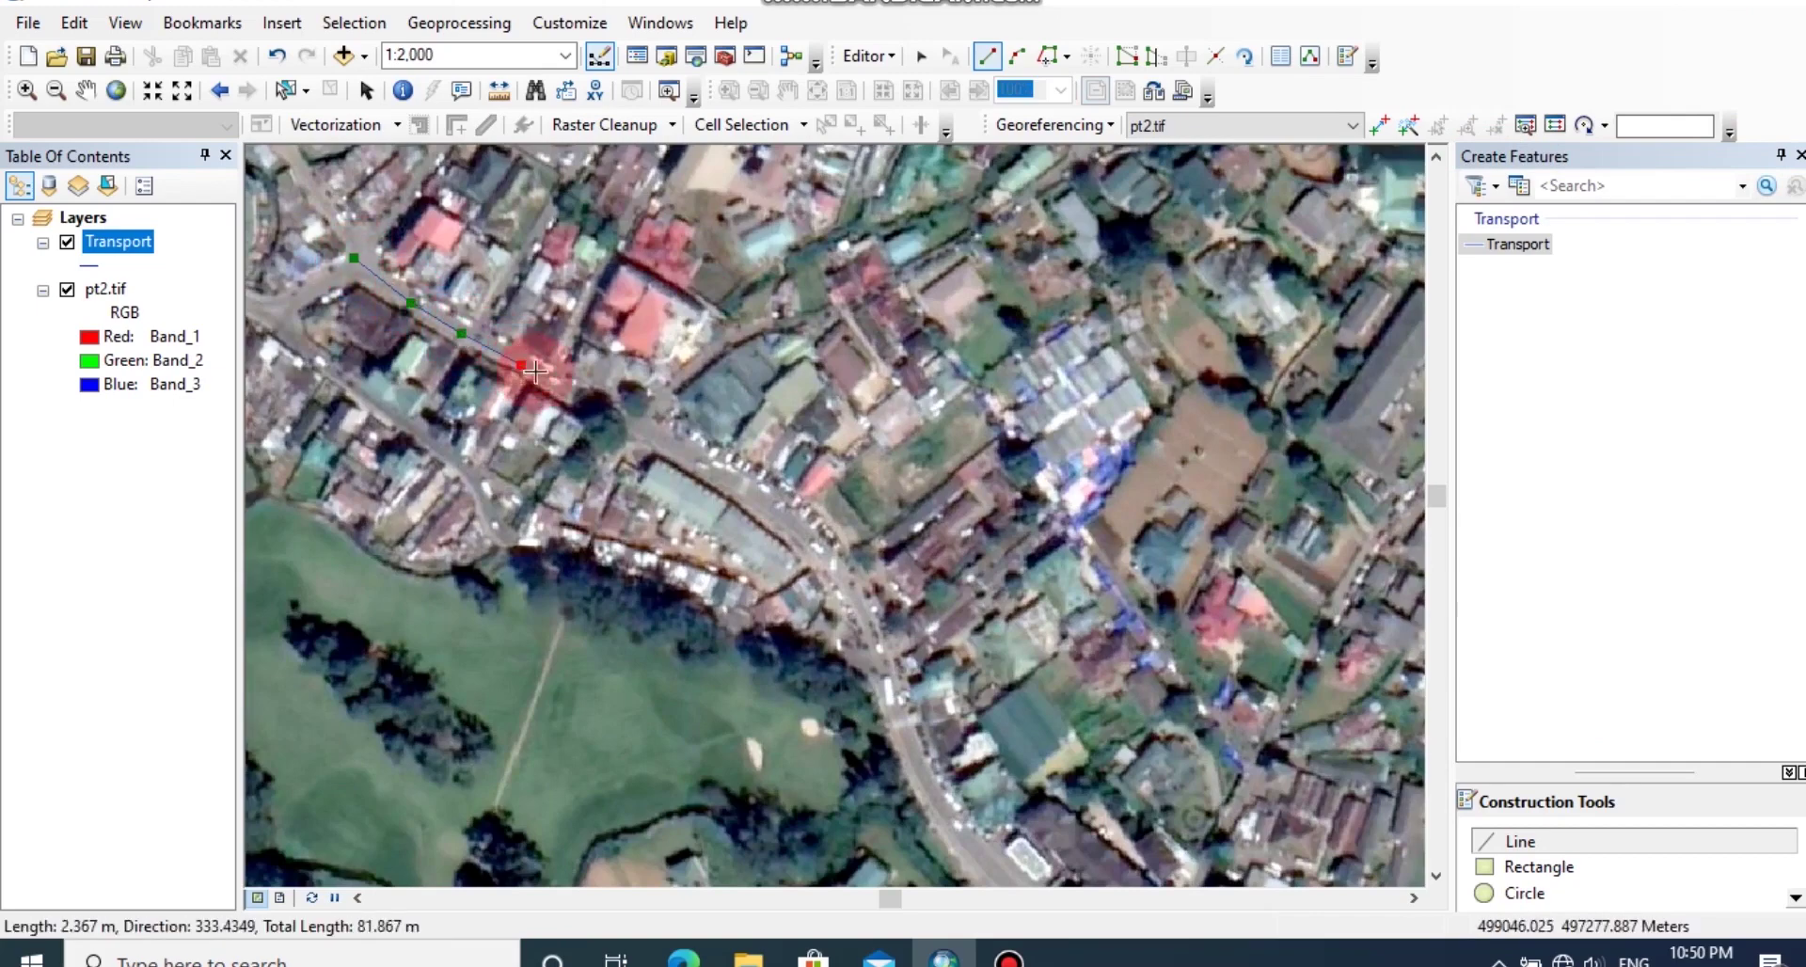
click(573, 390)
click(630, 416)
click(686, 455)
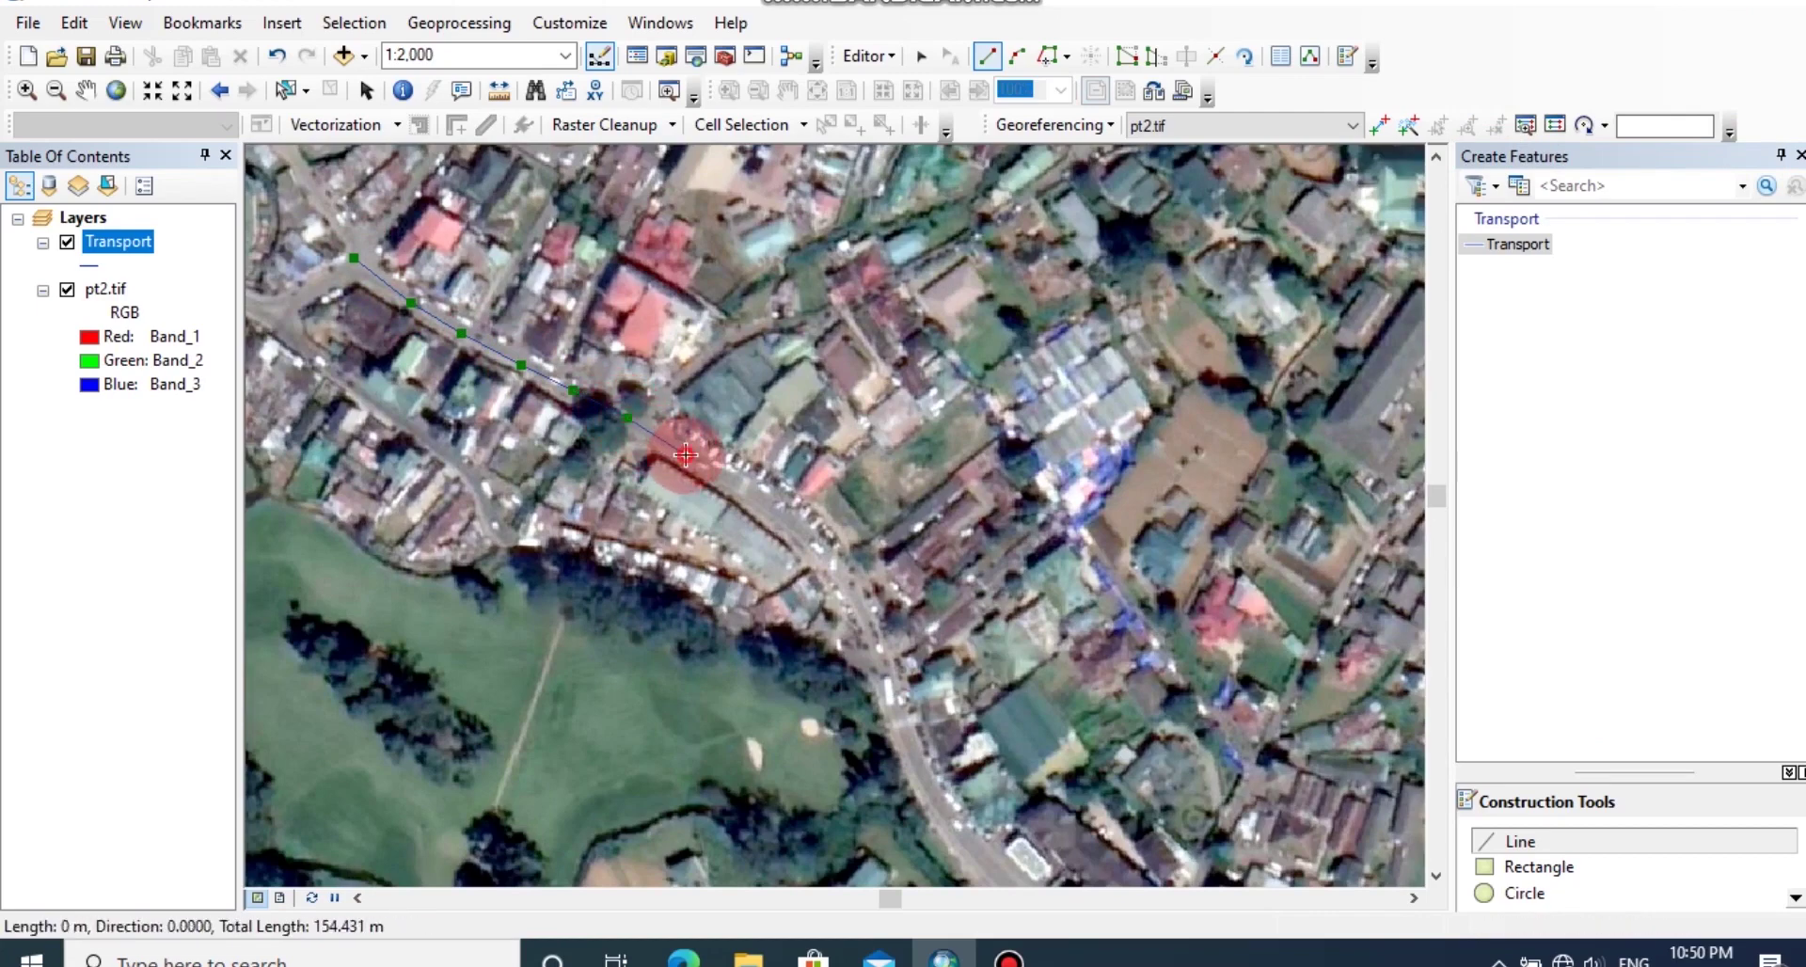
click(781, 511)
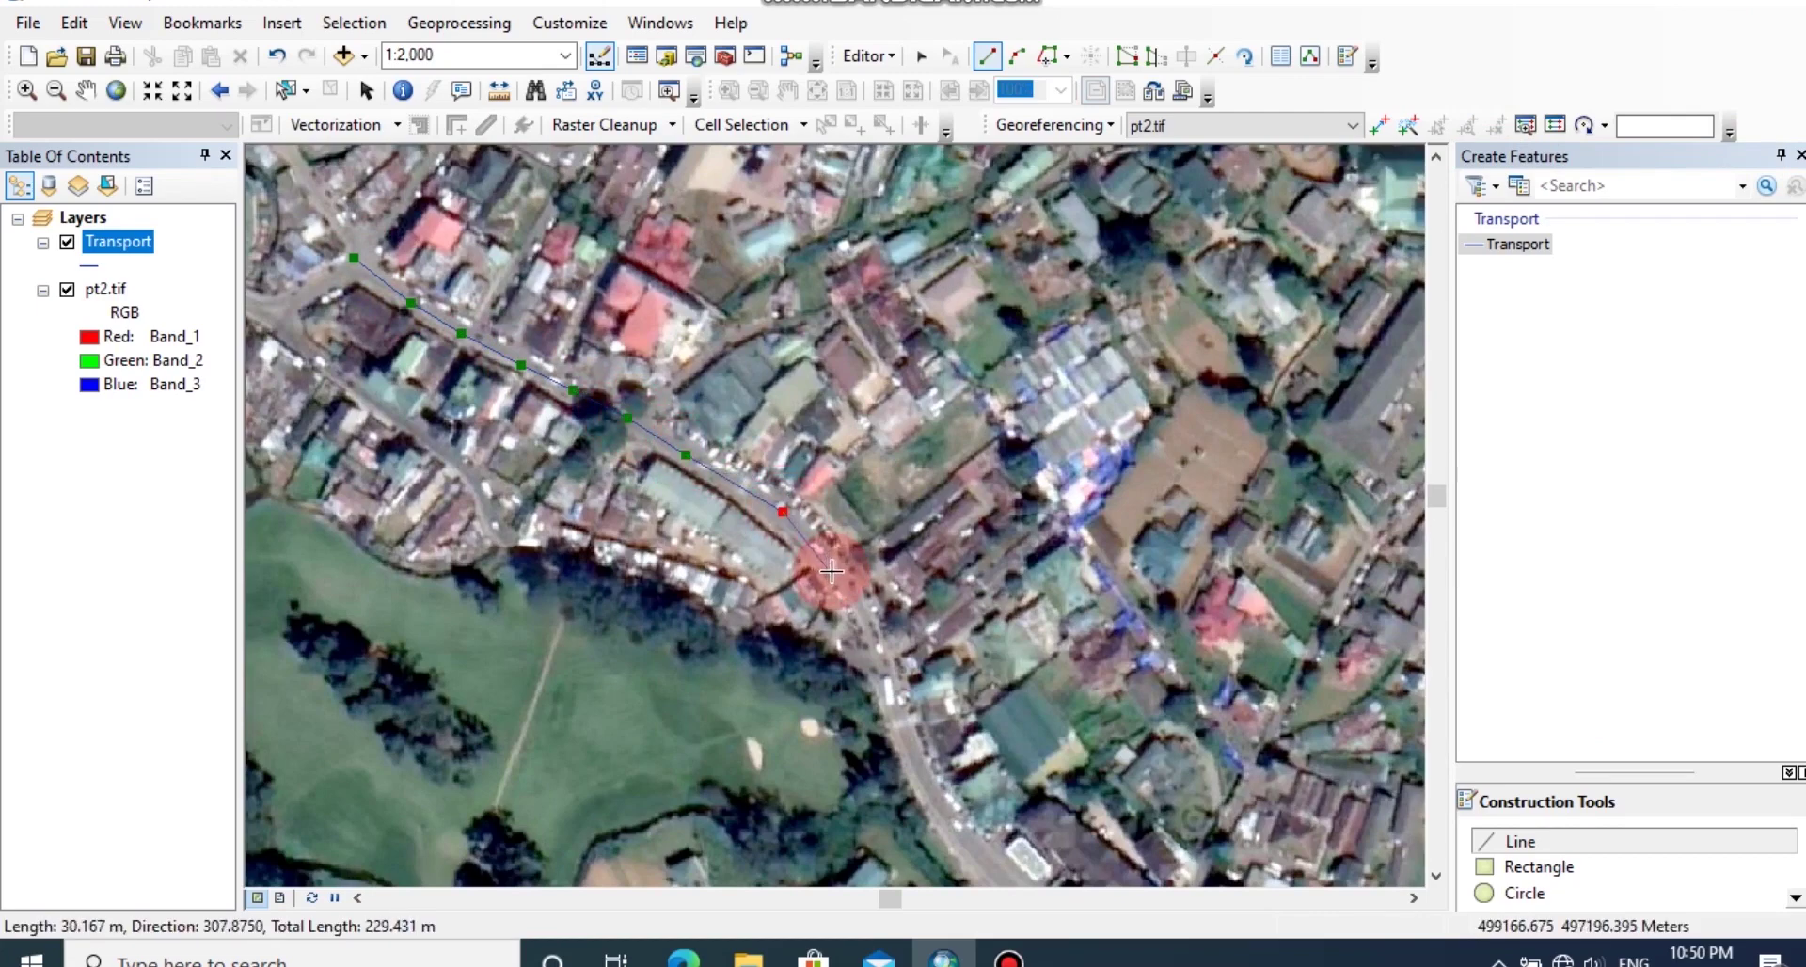
click(832, 571)
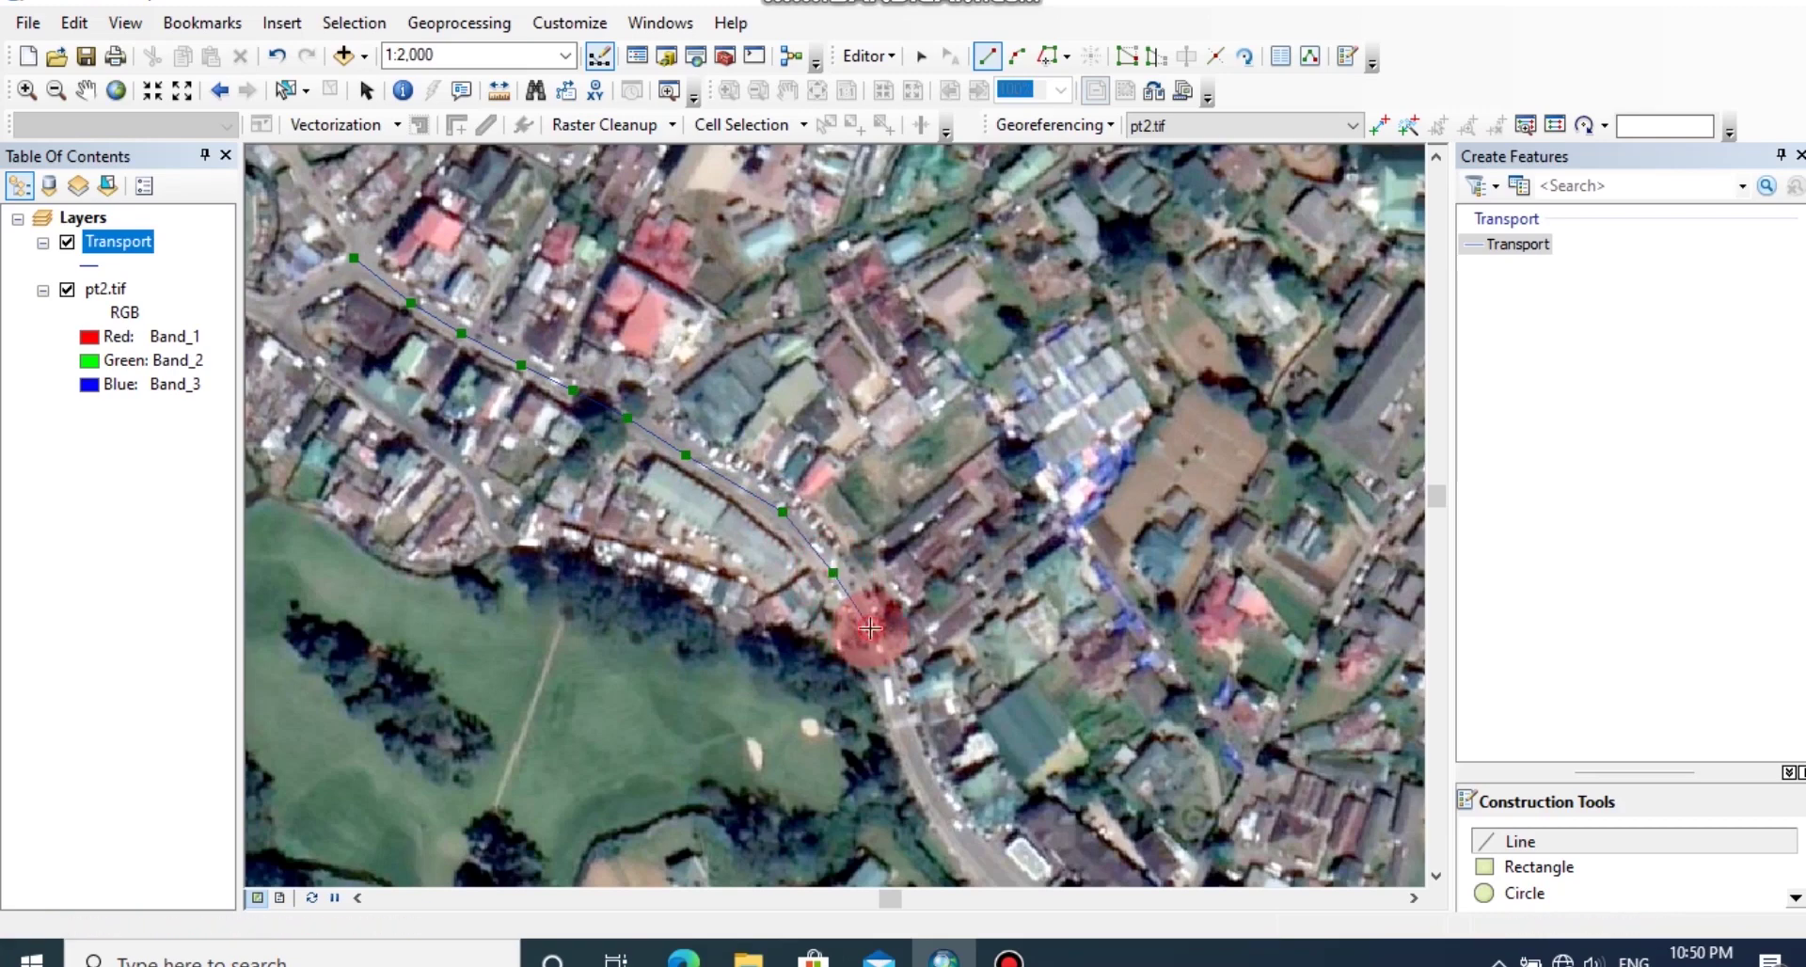
click(870, 627)
click(898, 706)
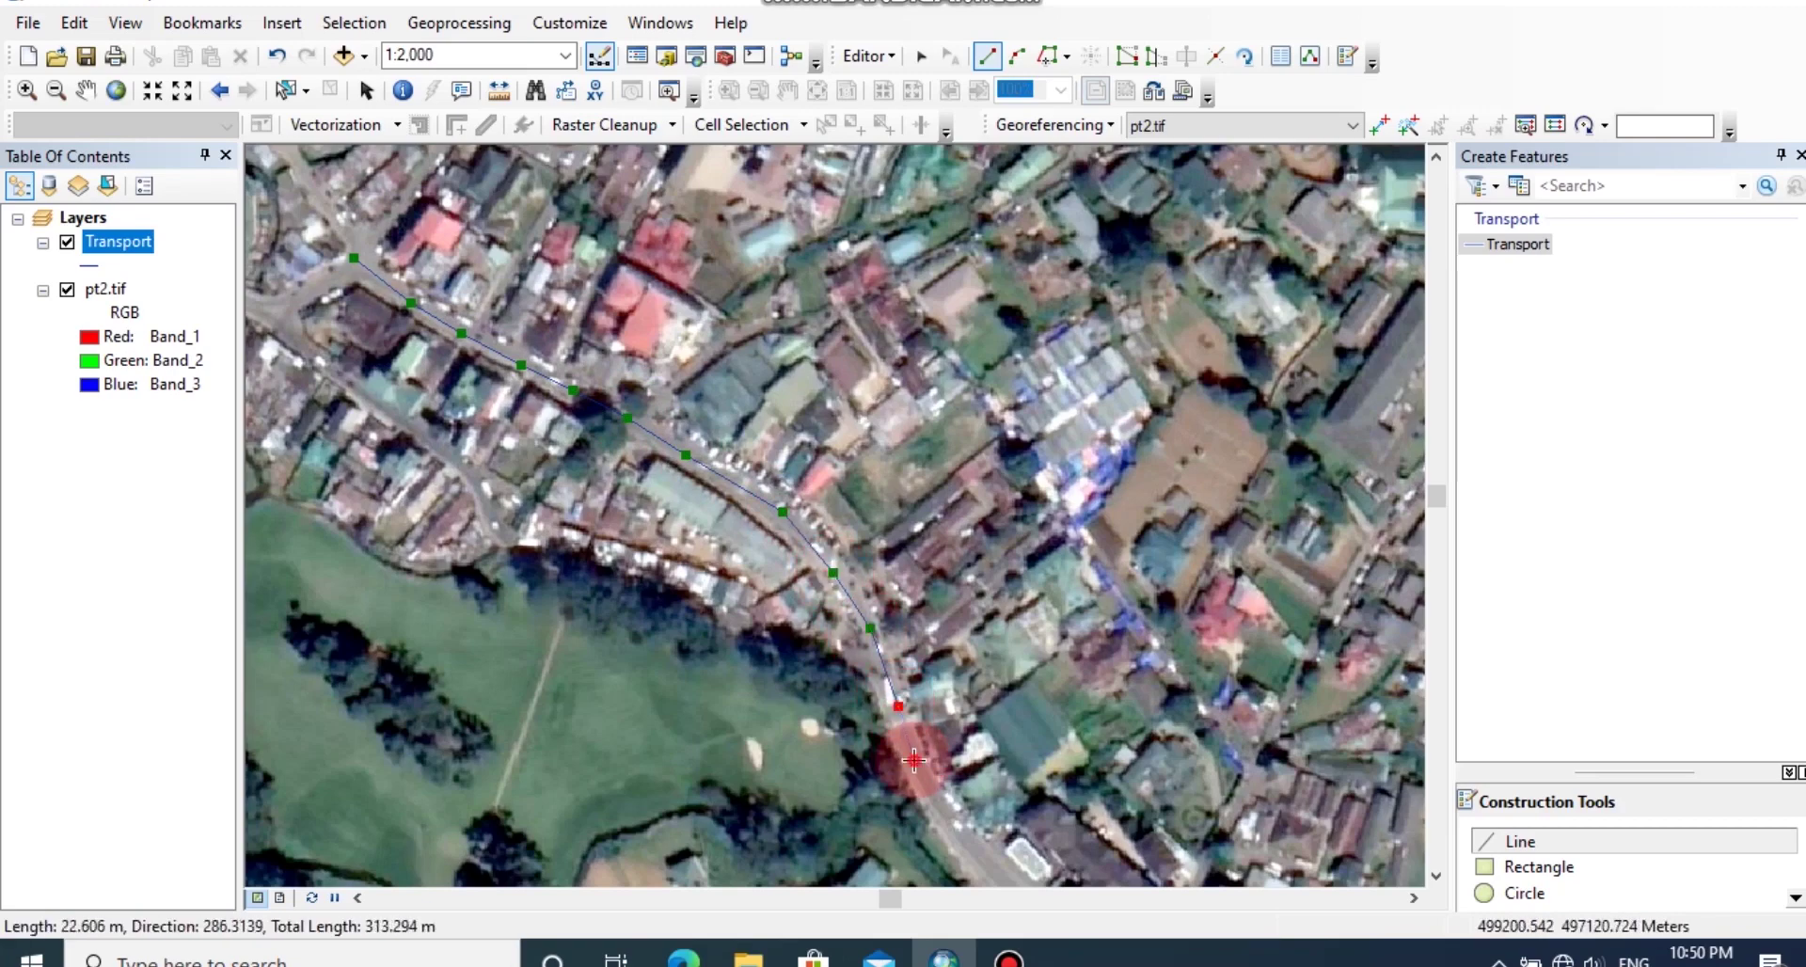
click(915, 760)
double_click(942, 816)
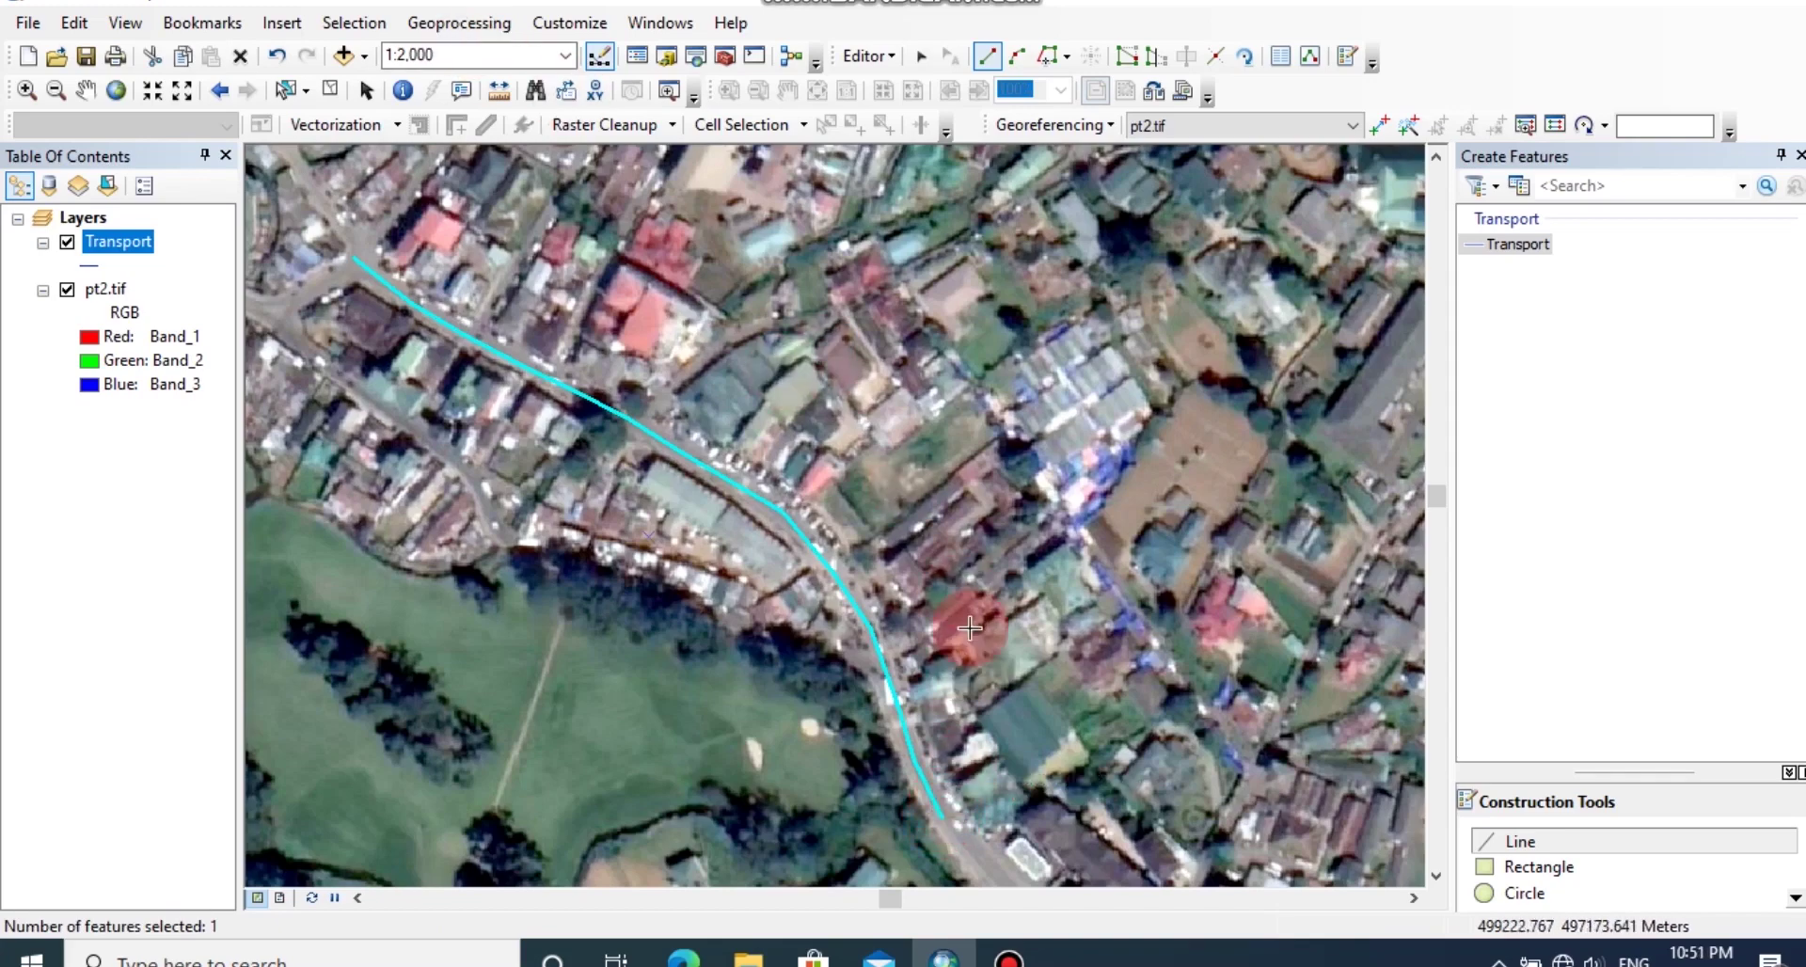
Enter Main Rd as the new line's Type attribute.
click(1278, 57)
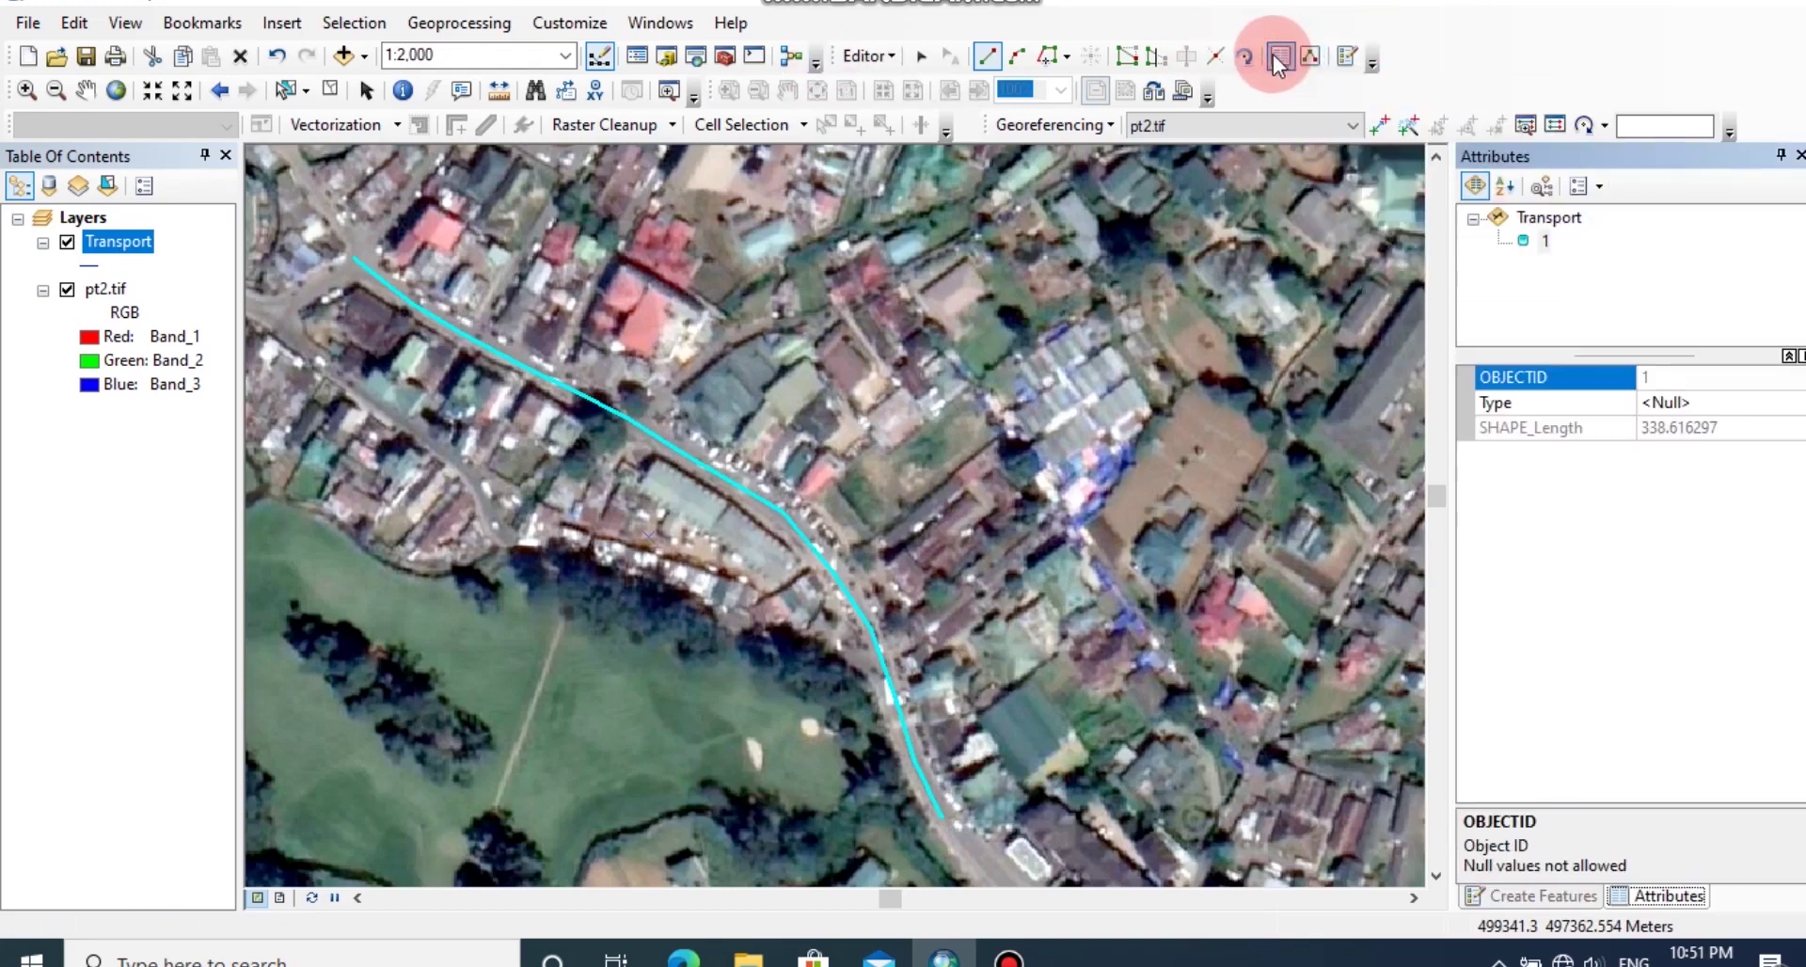
click(1673, 402)
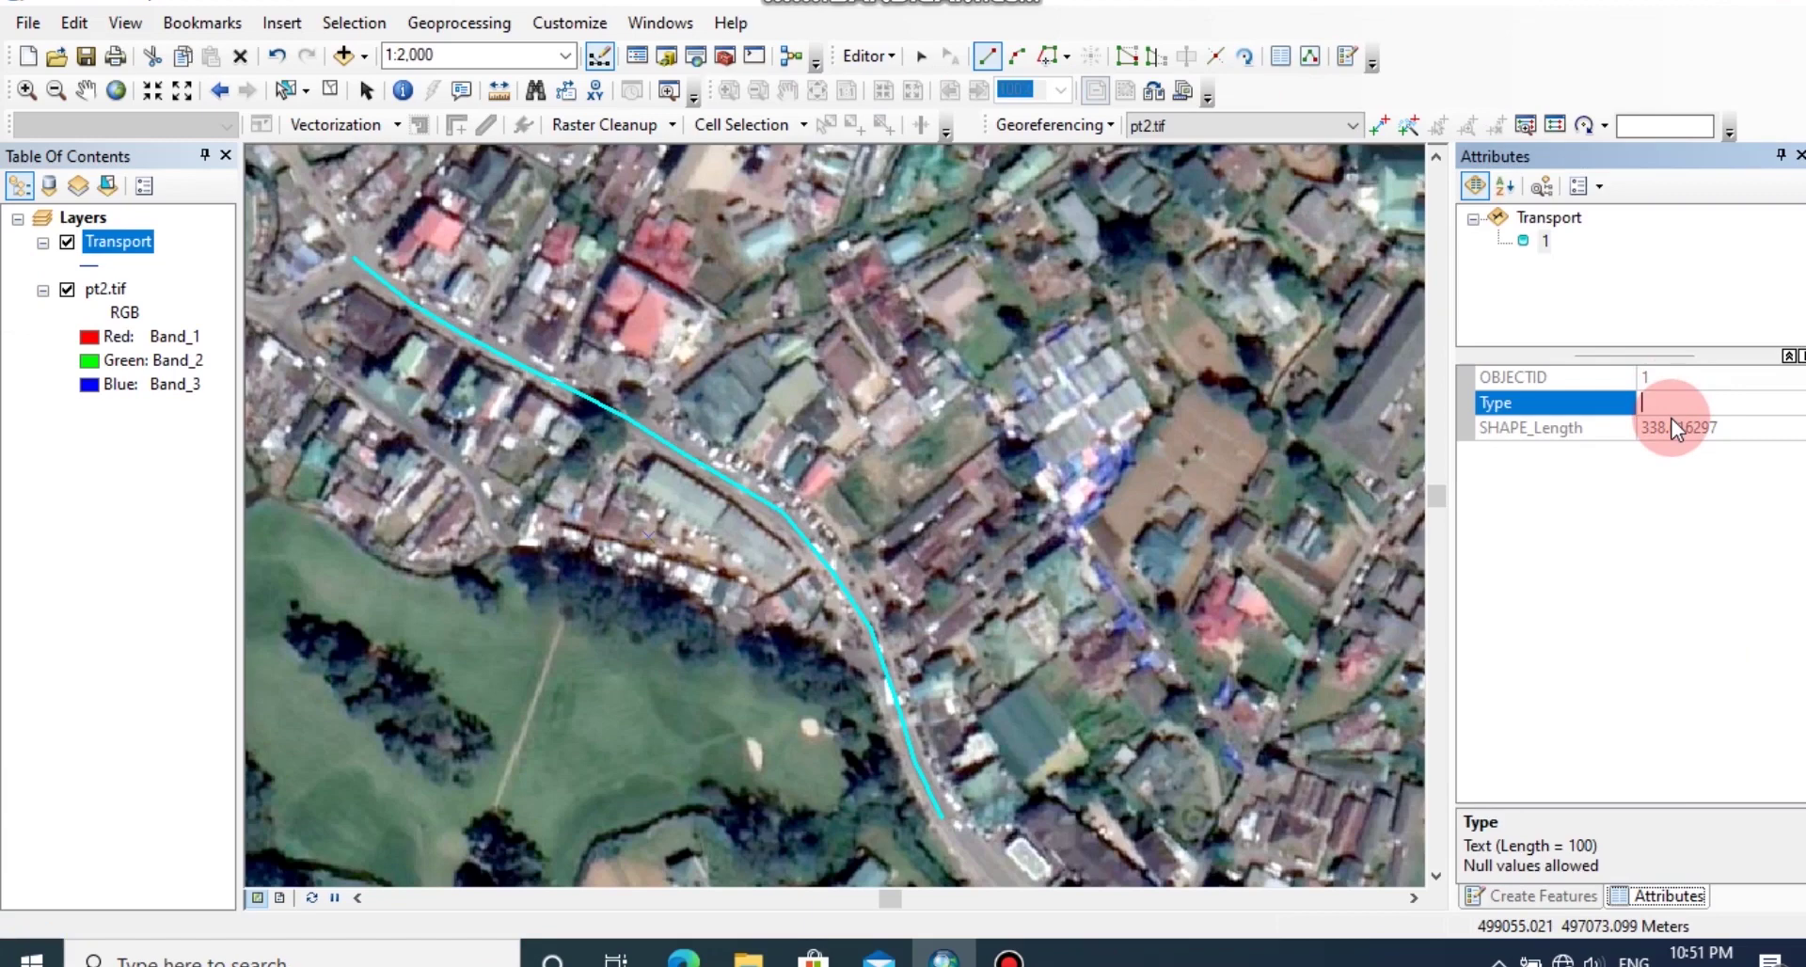
text(Main Rd)
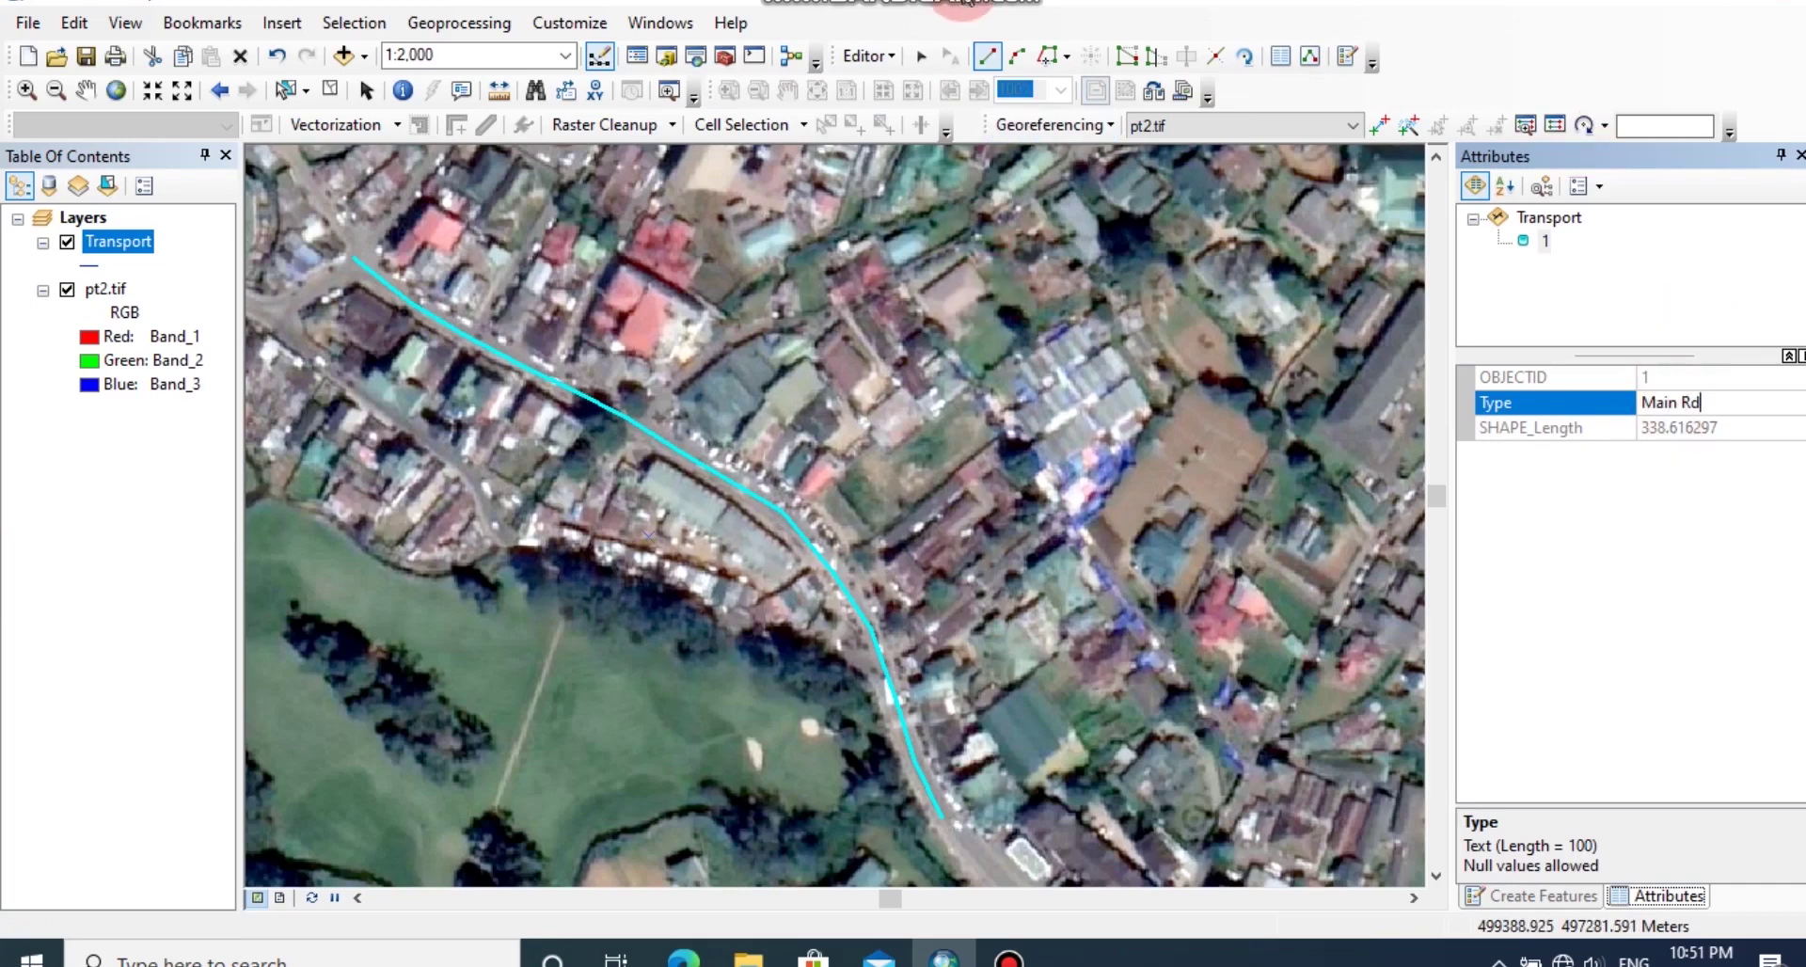
Save the edits and reselect the road line on the map.
click(882, 59)
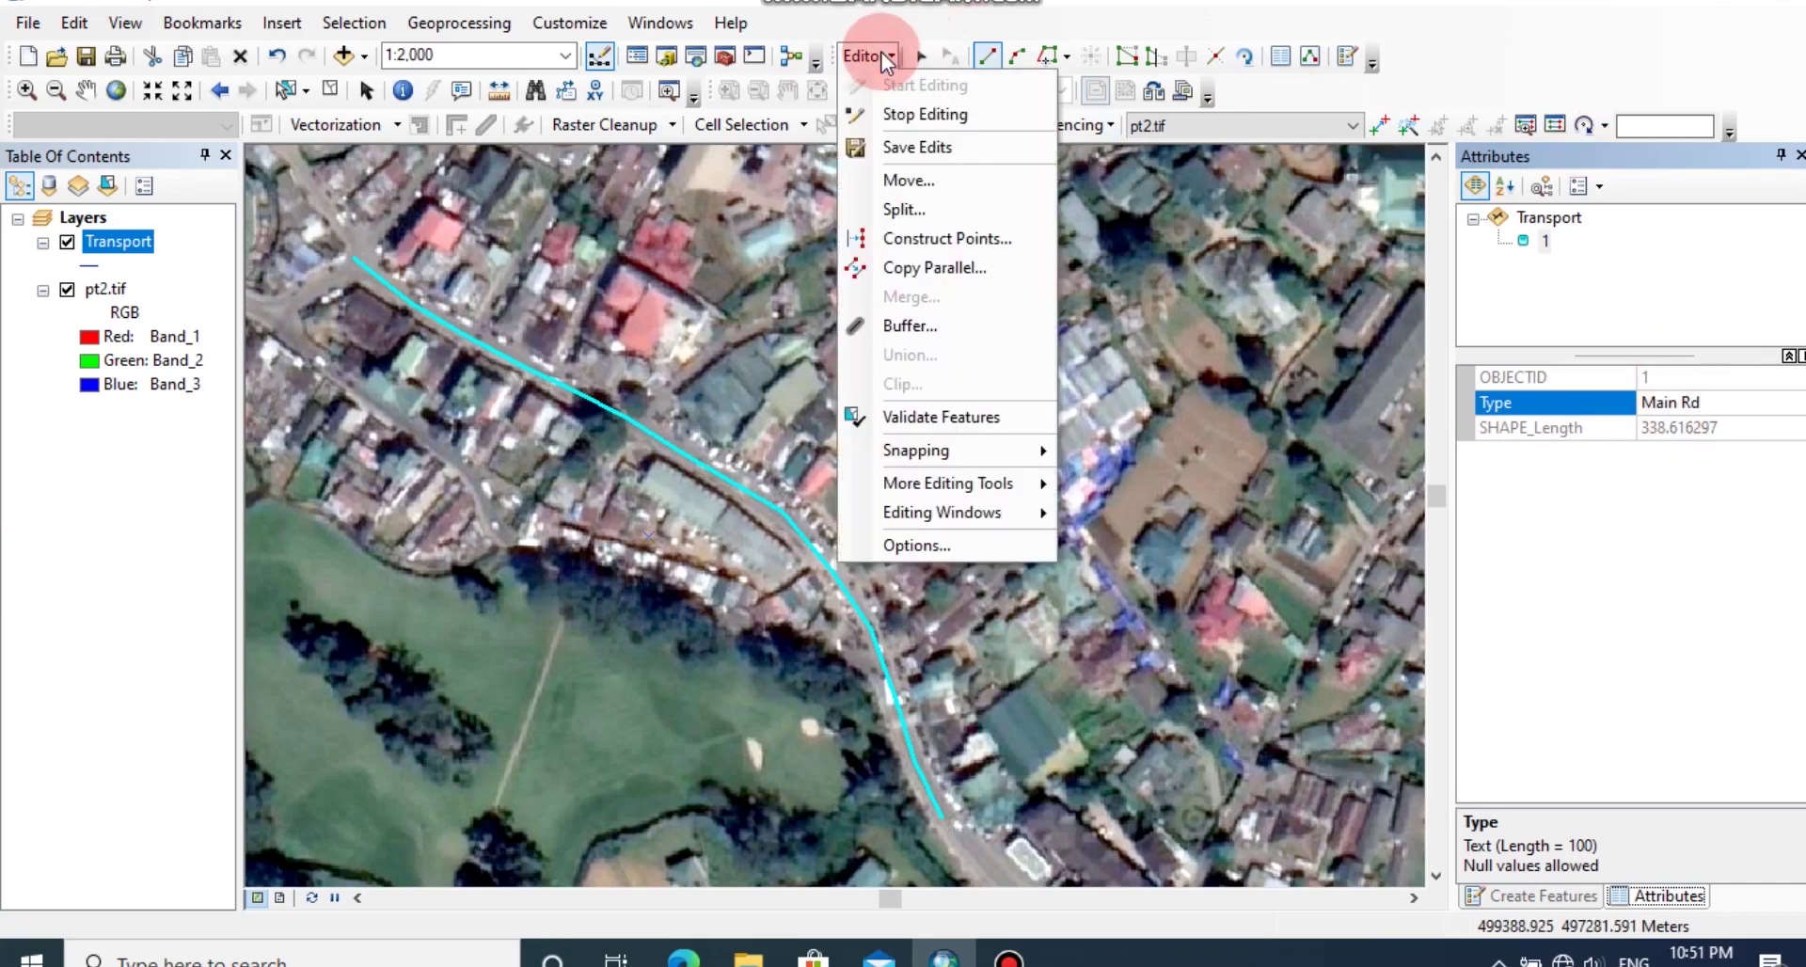
click(890, 134)
click(898, 632)
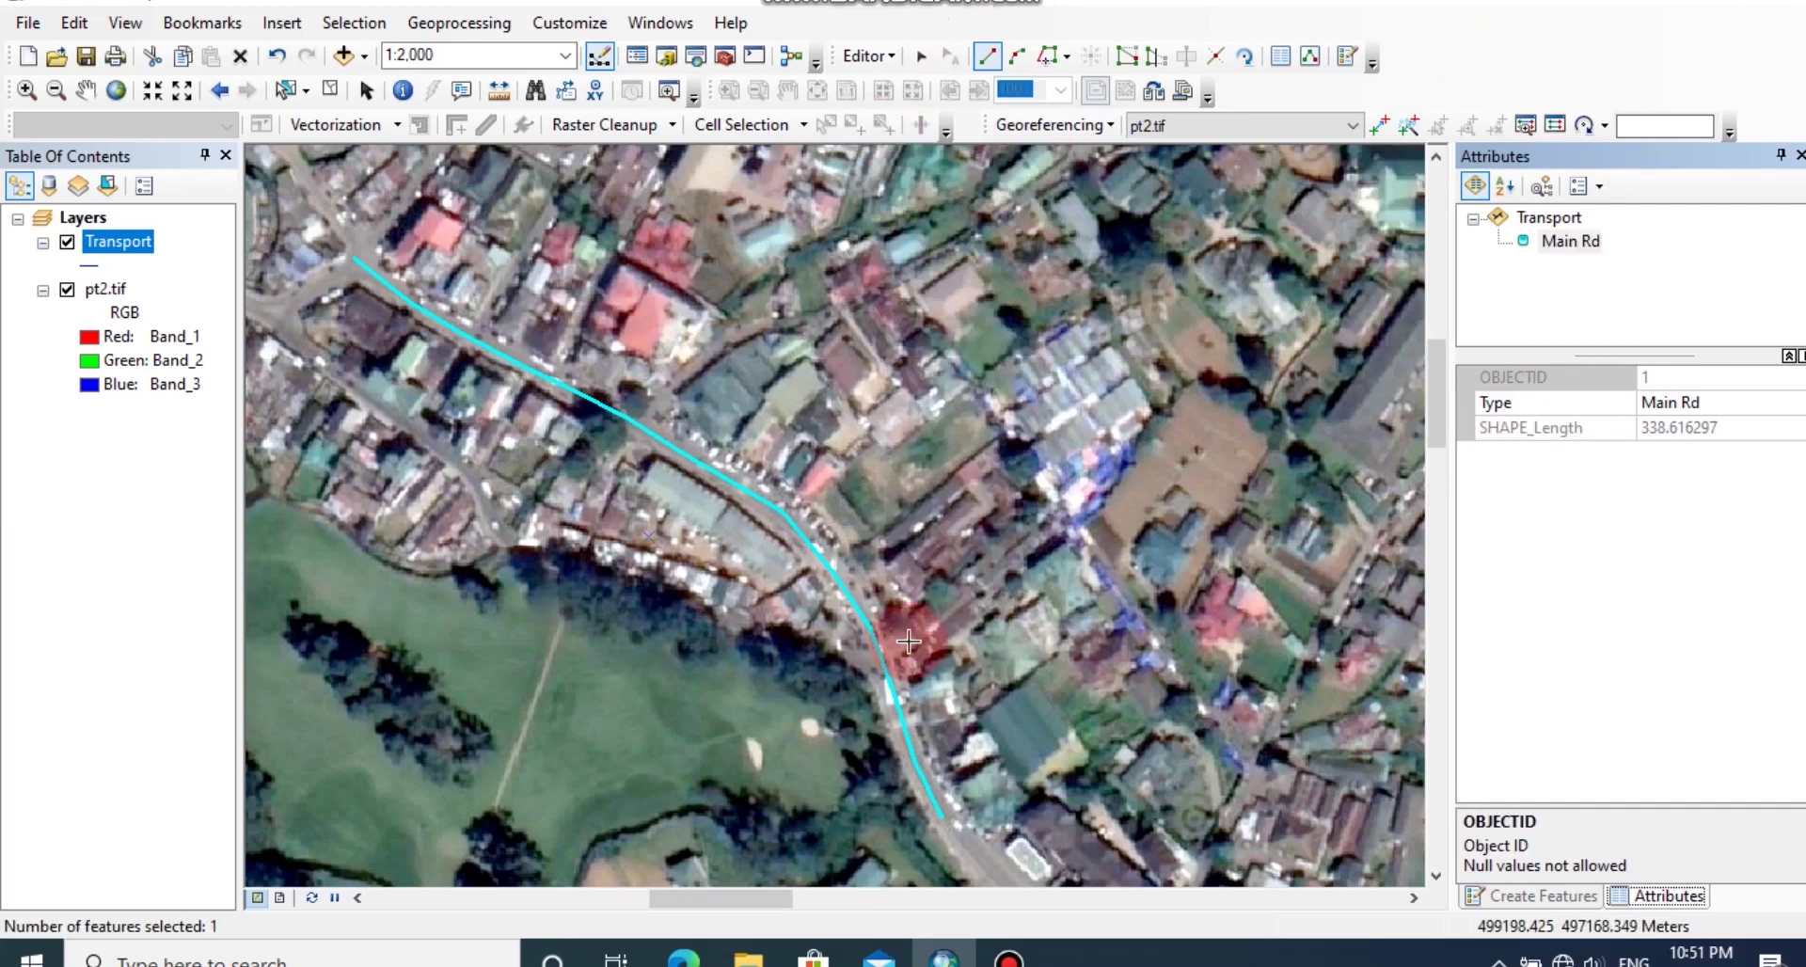